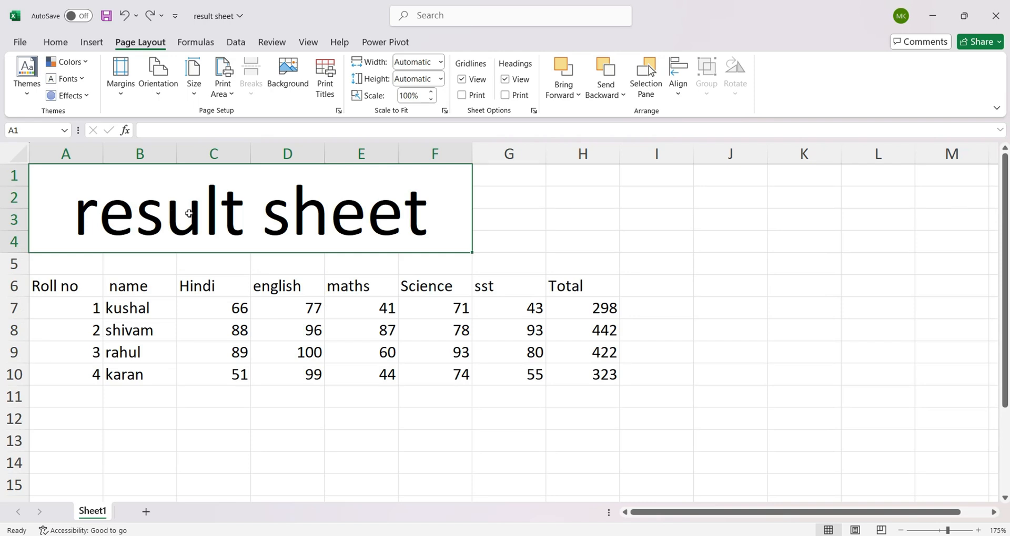
pyautogui.click(111, 287)
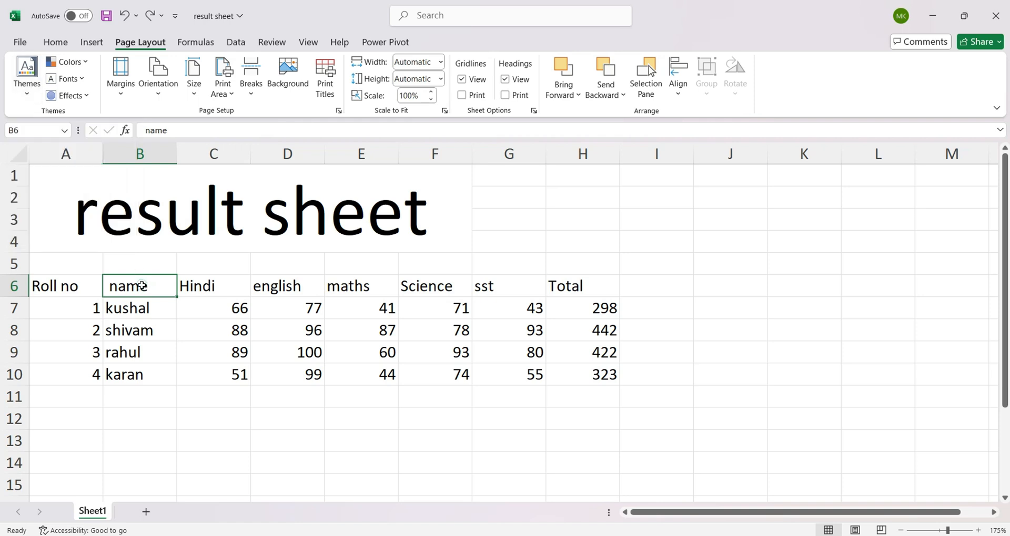
pyautogui.click(66, 265)
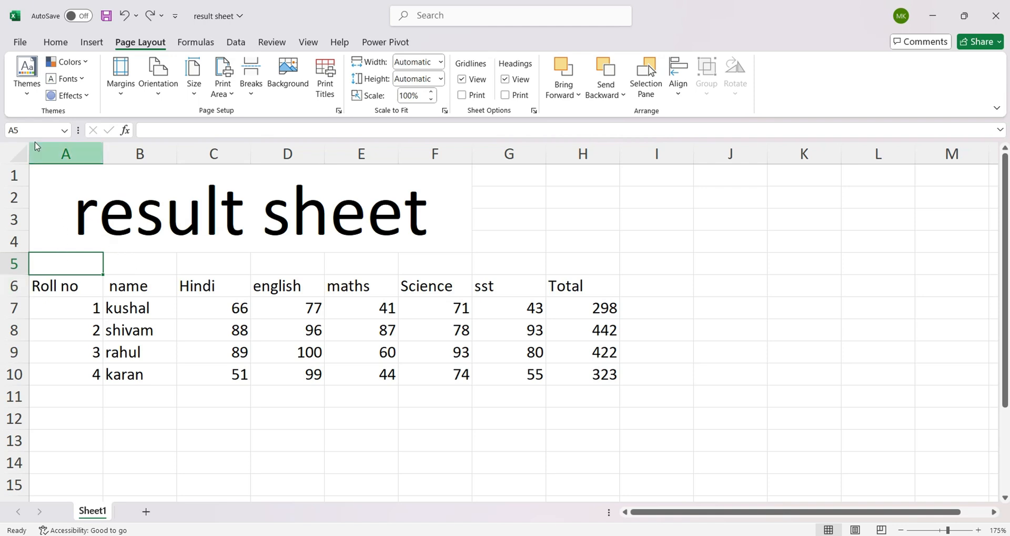
pyautogui.click(25, 97)
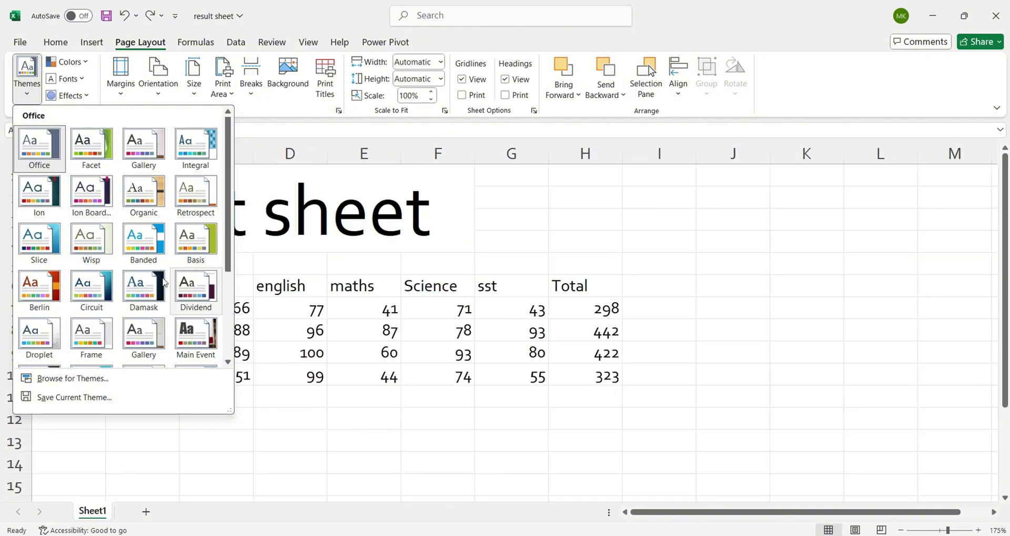
pyautogui.click(250, 245)
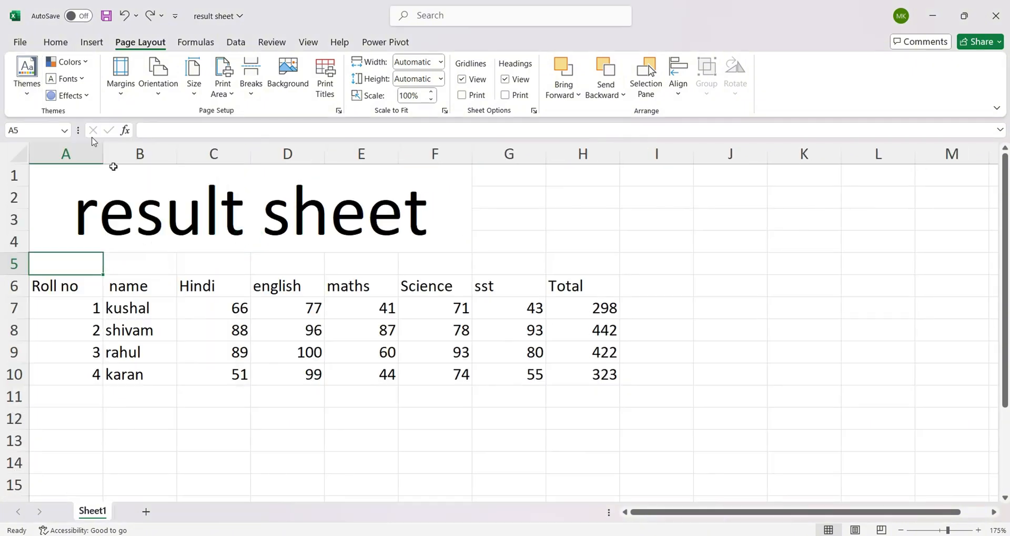
# Step: Fill the merged "result sheet" title cell with a light gold colour
pyautogui.click(55, 42)
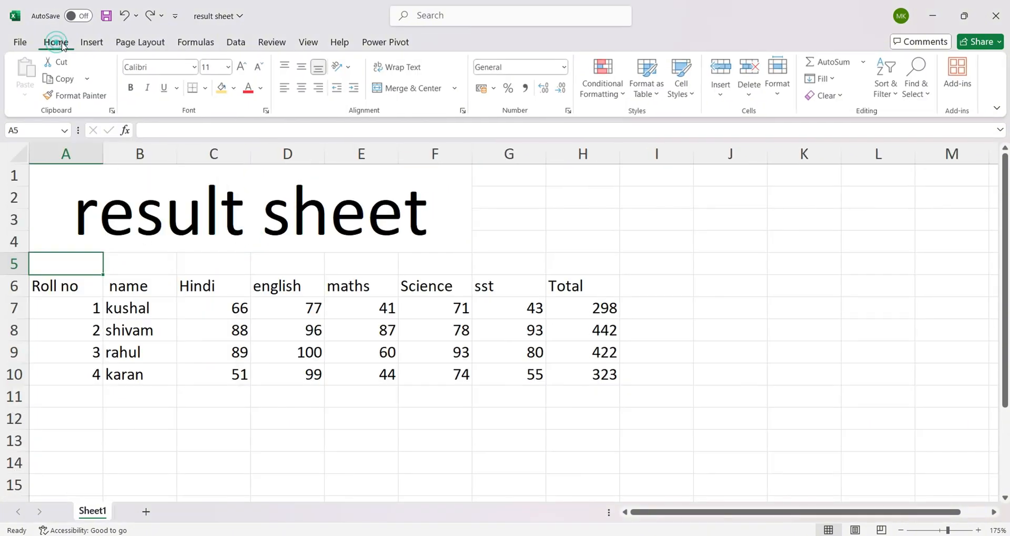
pyautogui.click(235, 88)
pyautogui.click(152, 193)
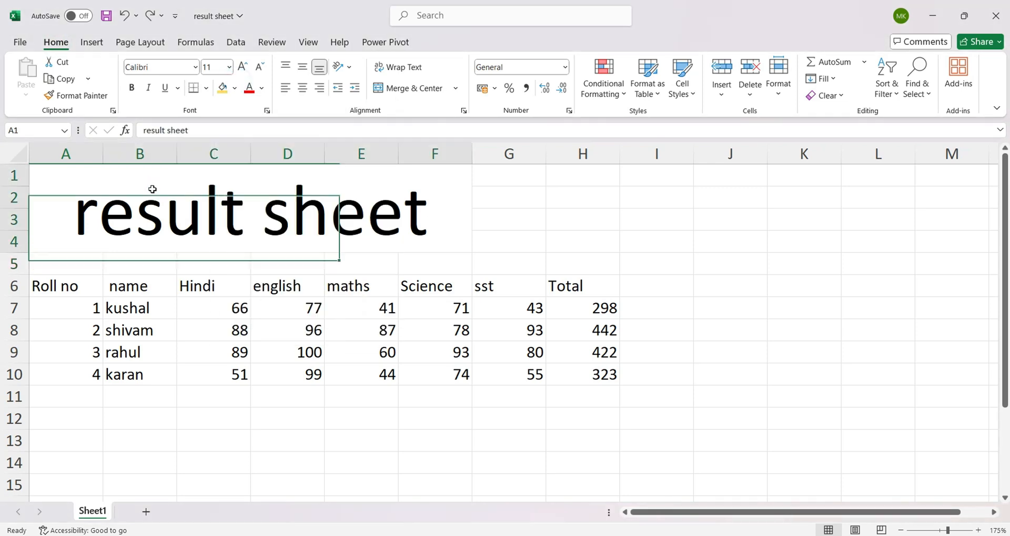
pyautogui.click(229, 94)
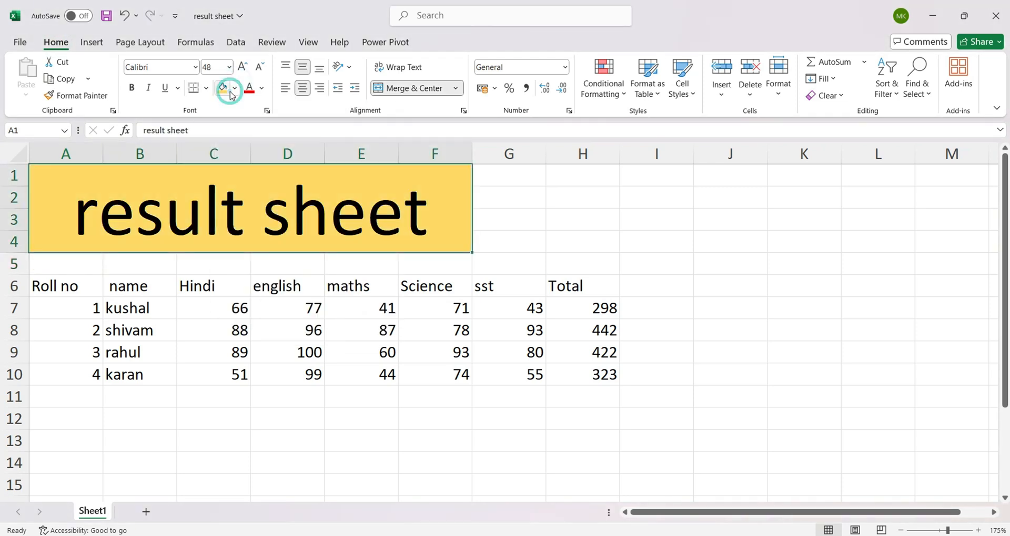
# Step: Apply the Organic theme to the workbook and change its theme colours to Green
pyautogui.click(148, 42)
pyautogui.click(28, 94)
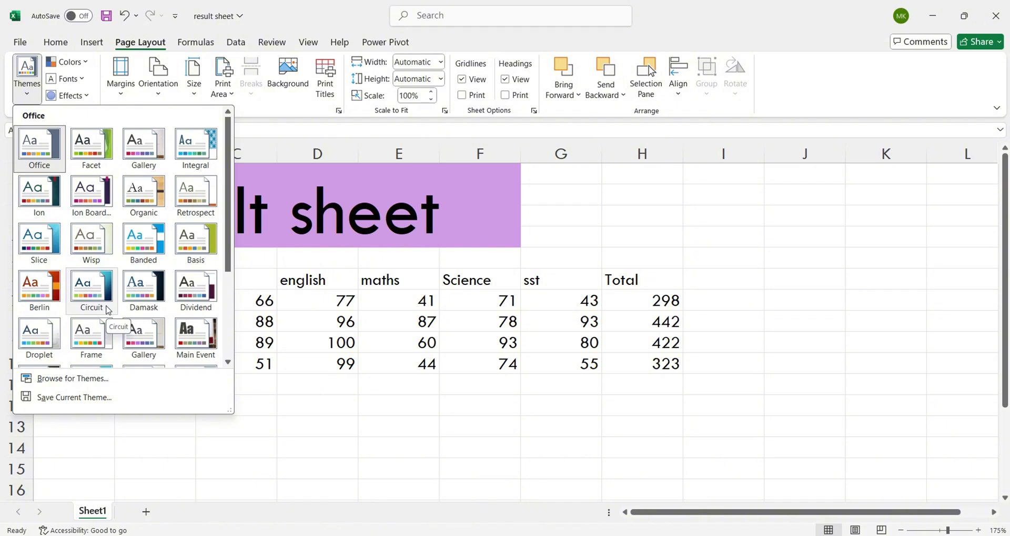
pyautogui.click(141, 200)
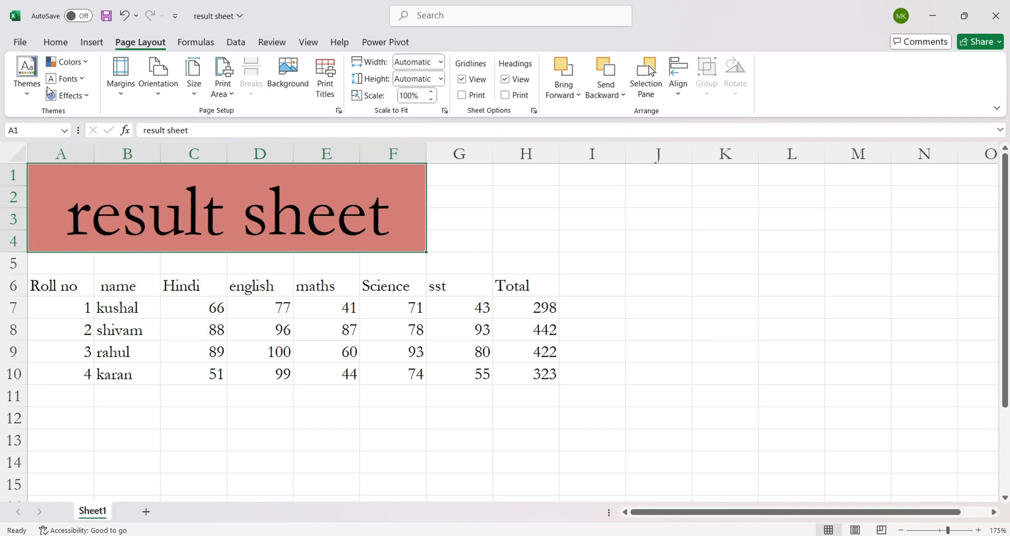
pyautogui.click(84, 62)
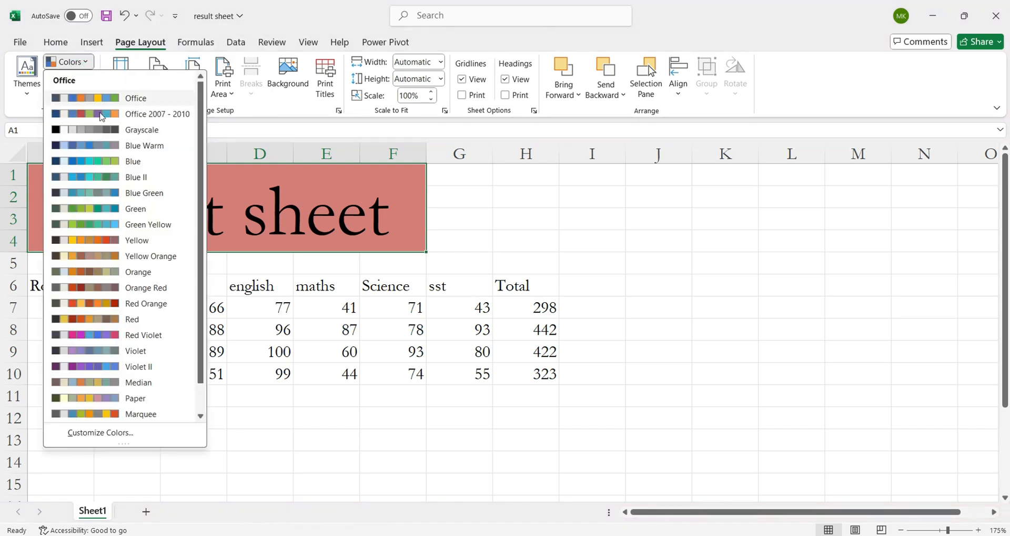
pyautogui.click(107, 216)
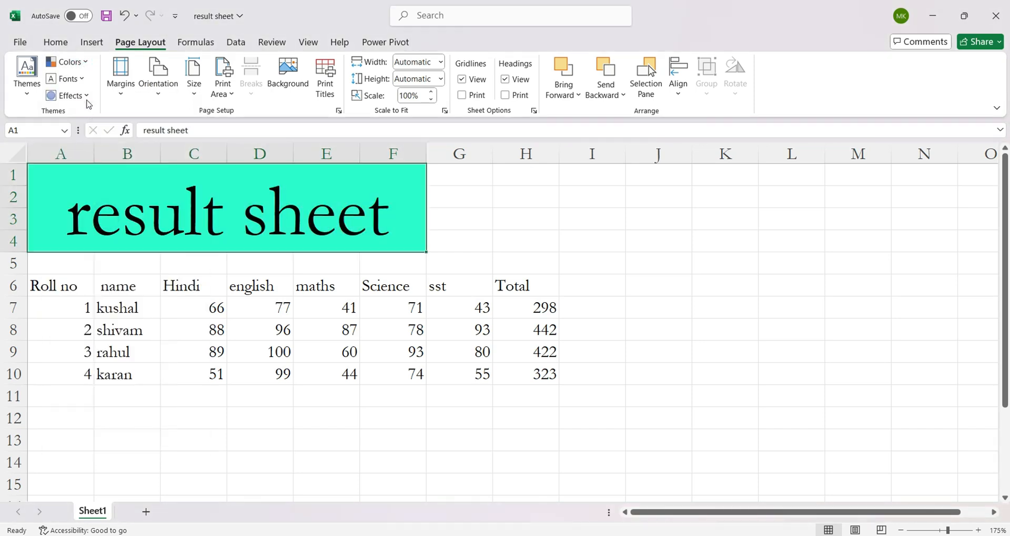
# Step: Set the theme fonts to Arial and choose a set of theme effects
pyautogui.click(79, 78)
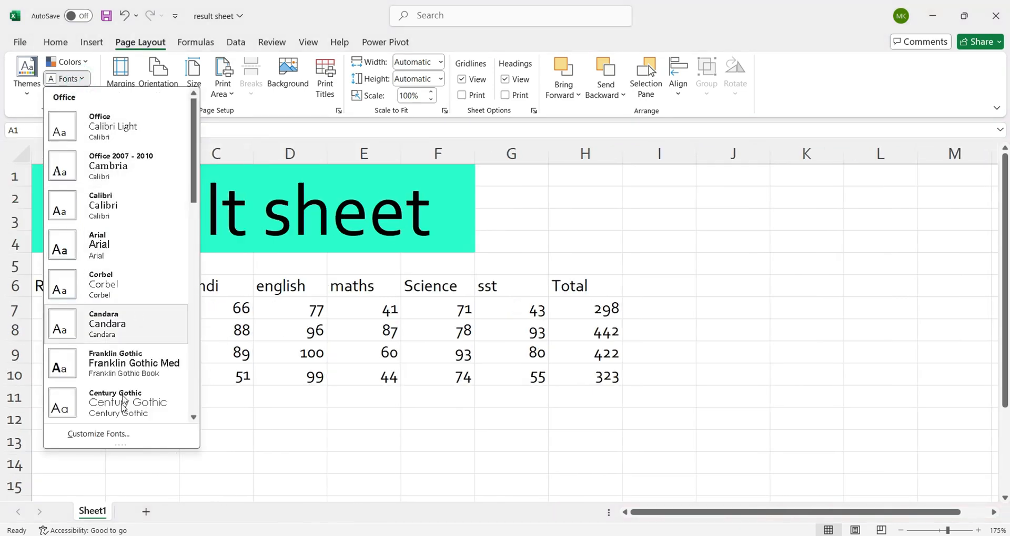
pyautogui.click(93, 242)
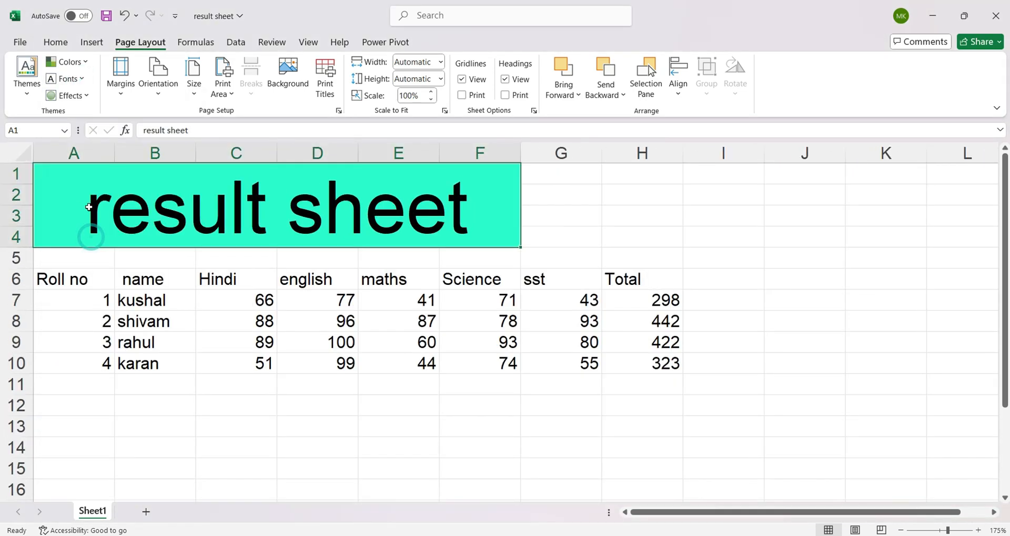
pyautogui.click(78, 98)
pyautogui.click(113, 195)
# Step: Display the sheet in Page Layout view and examine the page from its header area to its footer area
pyautogui.click(855, 530)
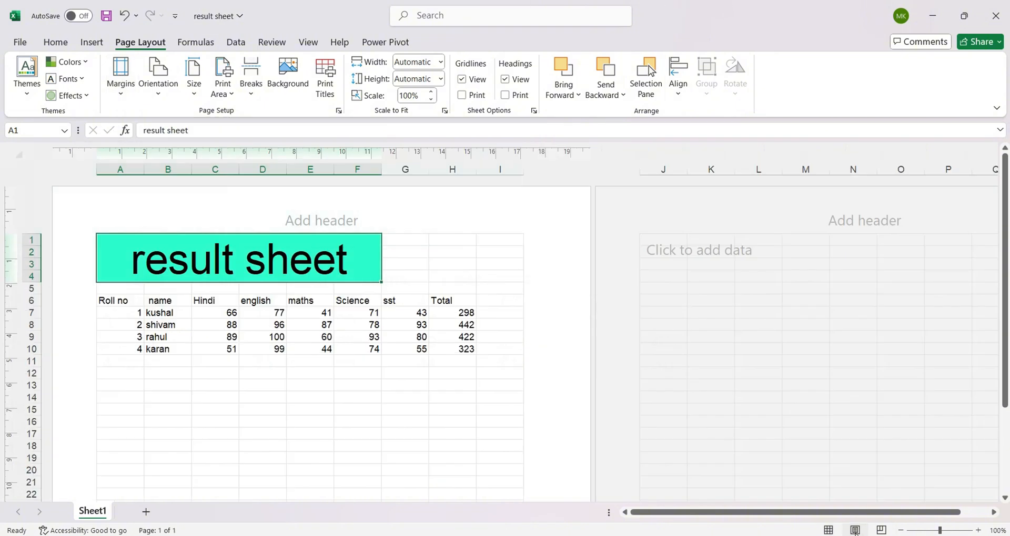
pyautogui.scroll(-10, 313, 342)
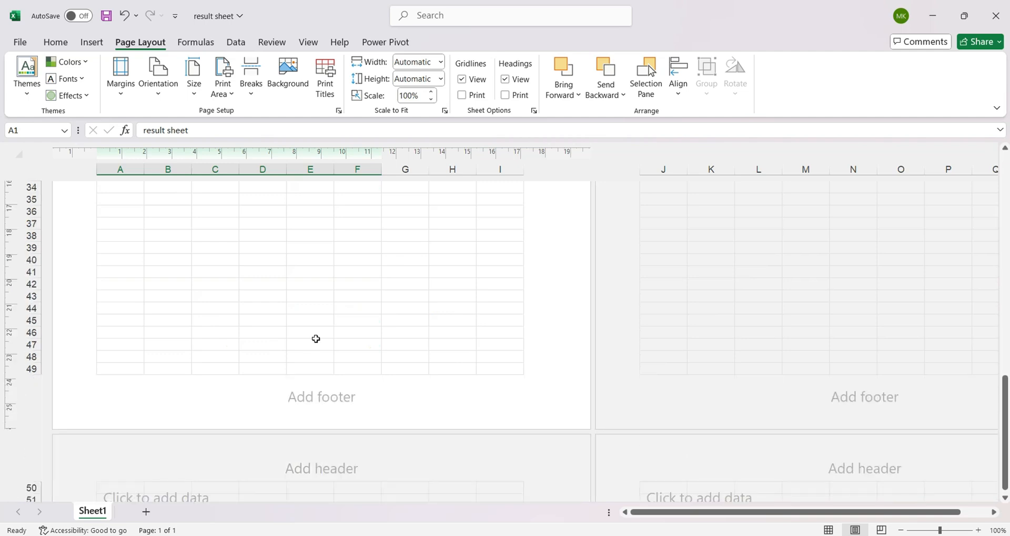
pyautogui.scroll(6, 315, 339)
pyautogui.scroll(5, 315, 339)
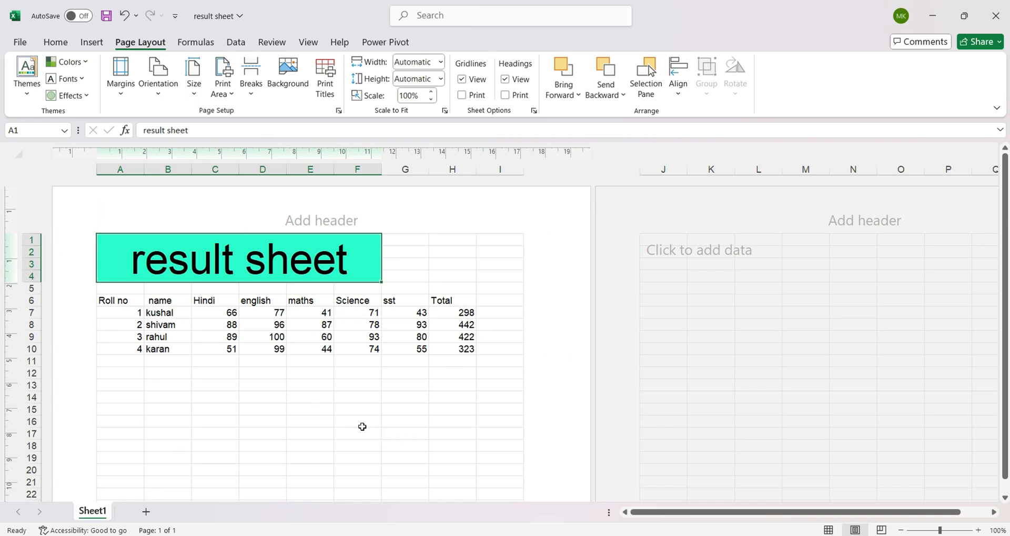
pyautogui.scroll(-10, 362, 427)
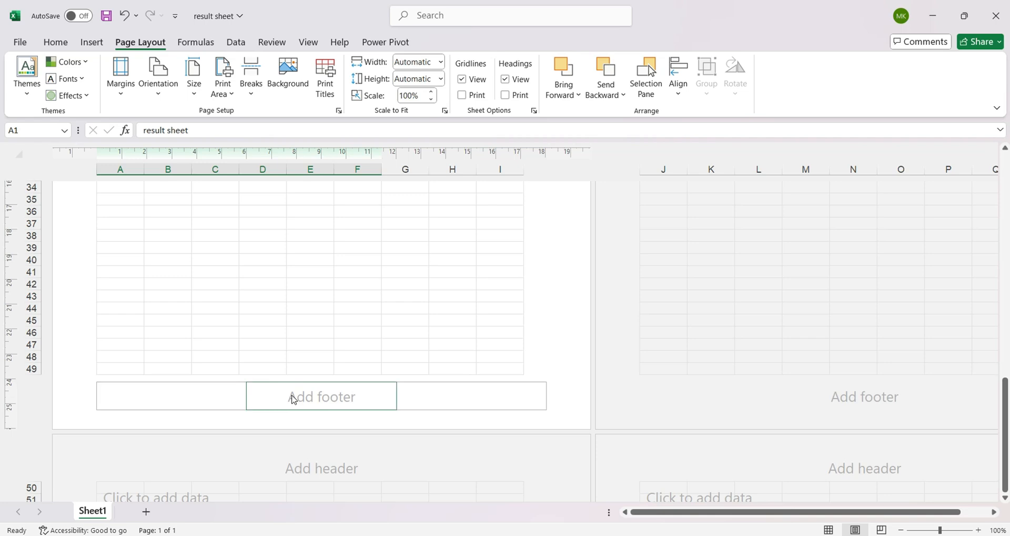
pyautogui.scroll(10, 293, 400)
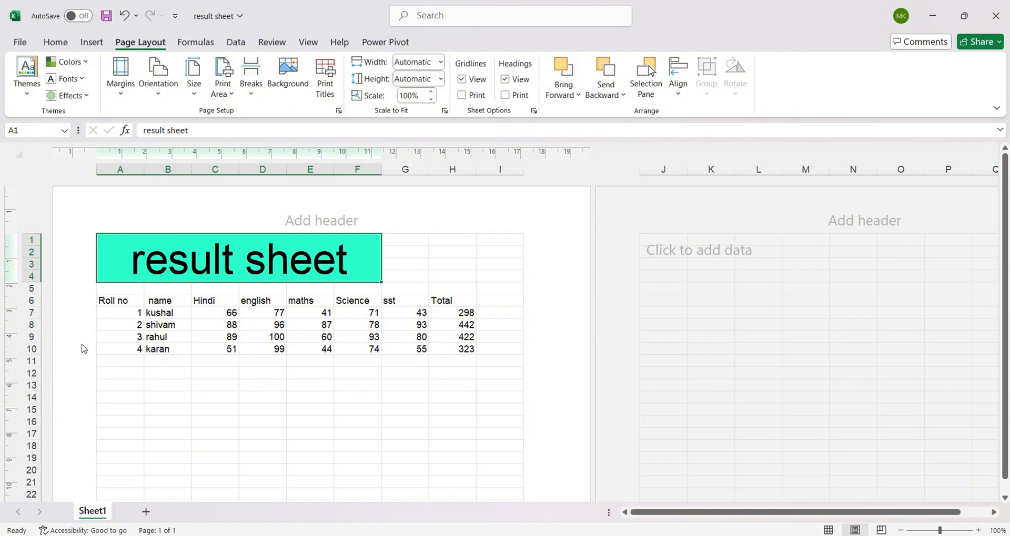
# Step: Try the Wide margin preset on the page, followed by the Narrow preset
pyautogui.click(120, 77)
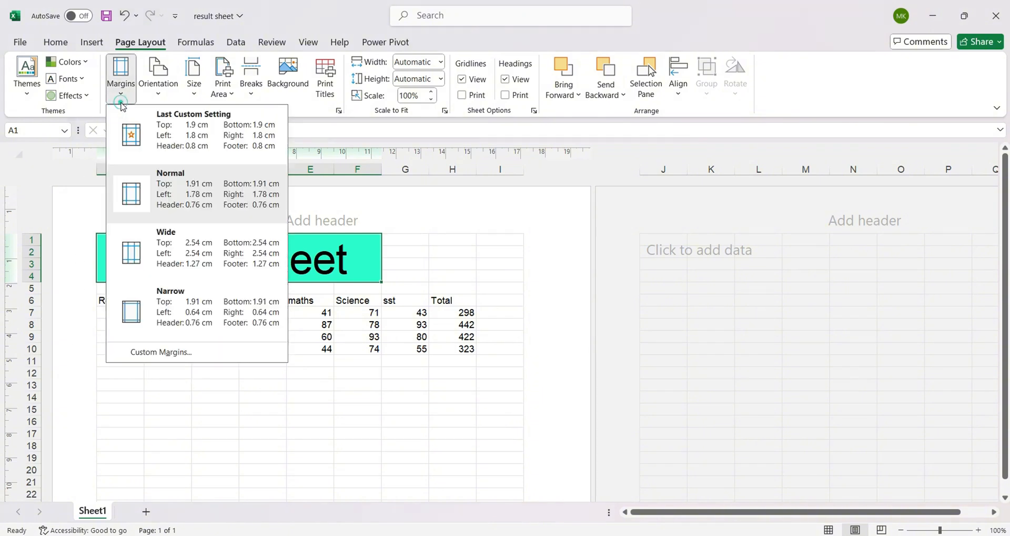
pyautogui.click(194, 258)
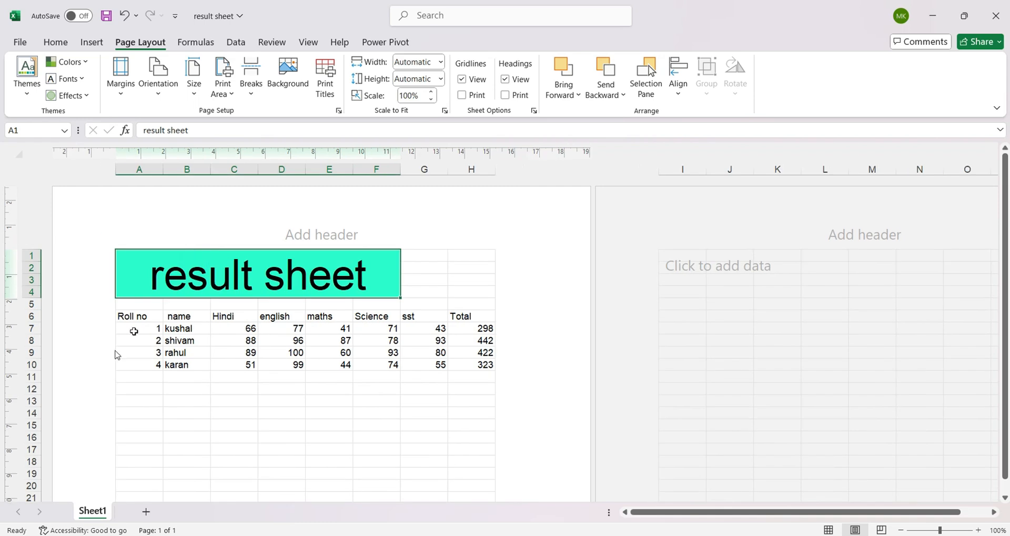
pyautogui.click(120, 88)
pyautogui.click(134, 307)
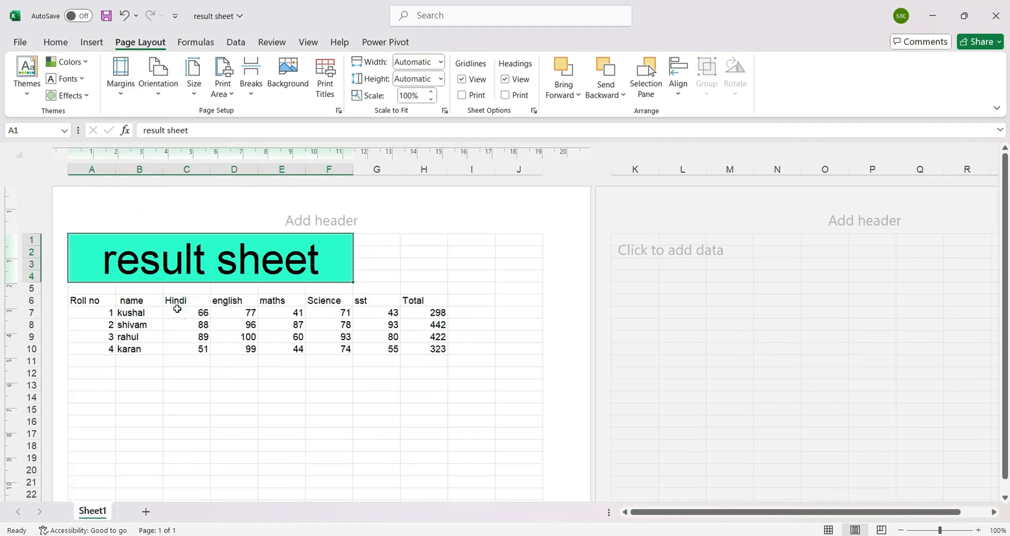
# Step: Centre the sheet content on the page both horizontally and vertically through the custom margin settings
pyautogui.click(122, 88)
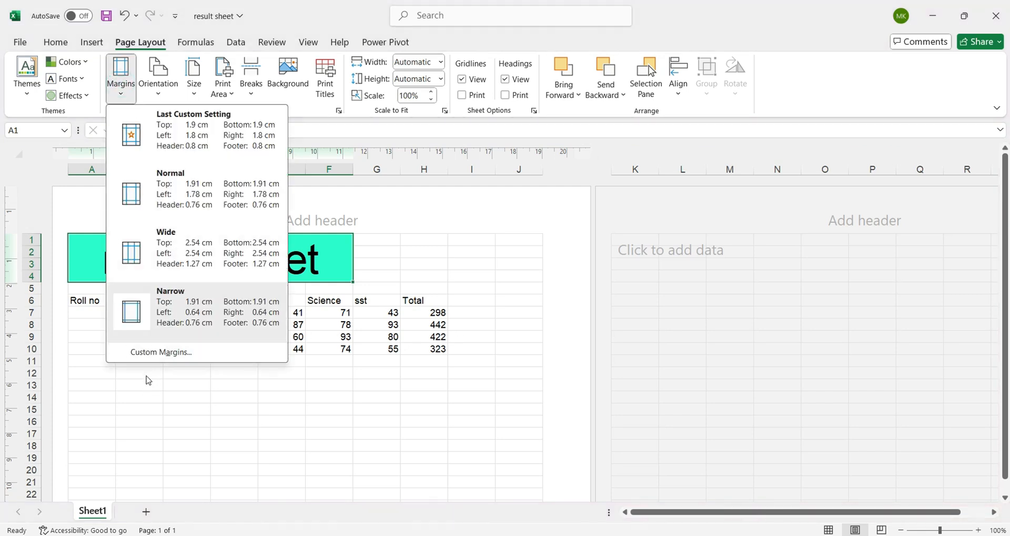
pyautogui.click(148, 358)
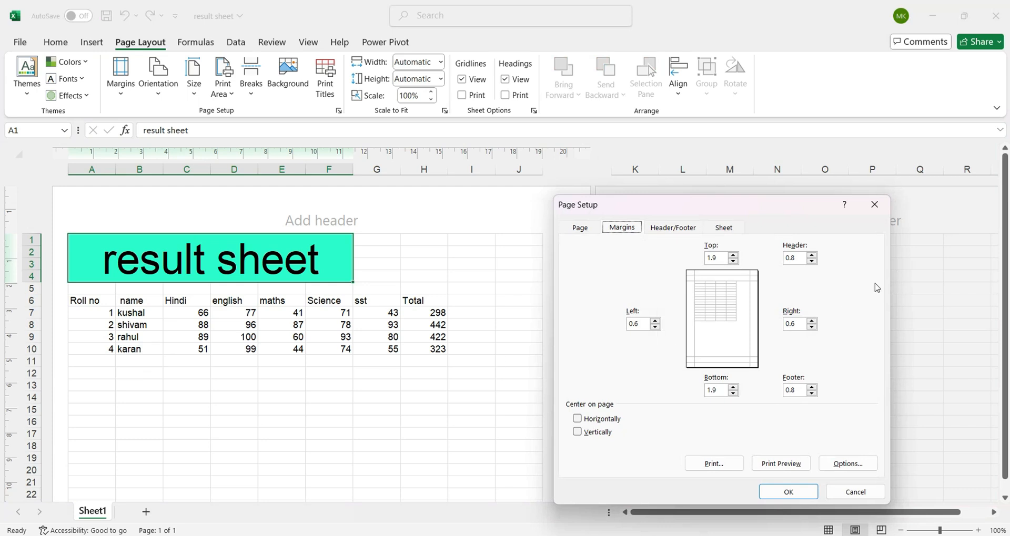
pyautogui.click(580, 420)
pyautogui.click(577, 432)
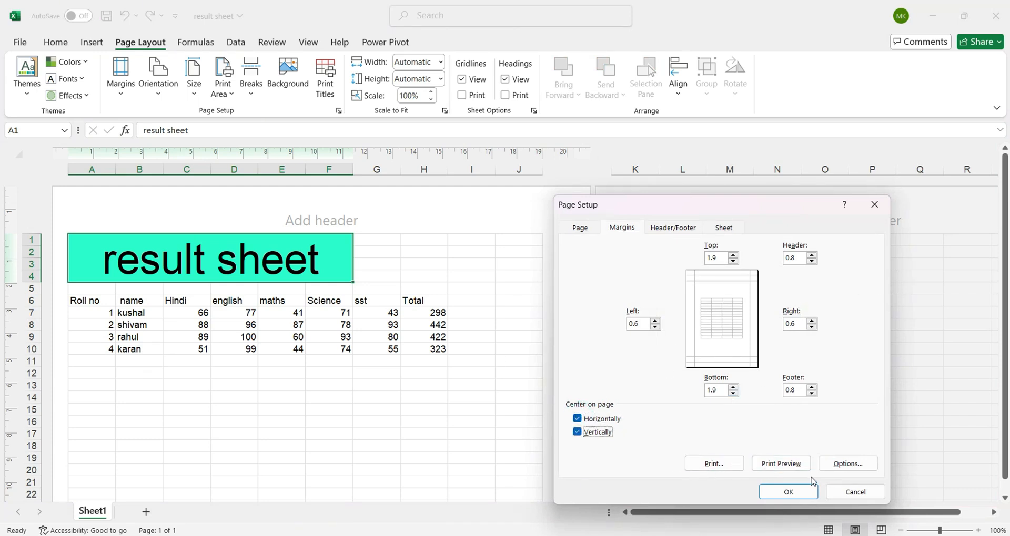
pyautogui.click(789, 492)
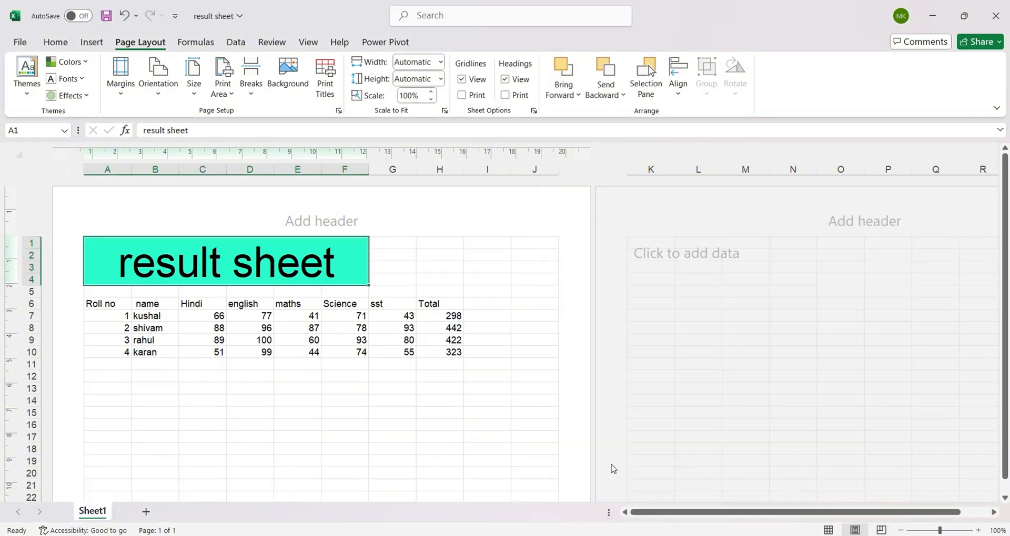
# Step: Return to Page Layout view and apply the Normal margin preset
pyautogui.hotkey('ctrl', 'z')
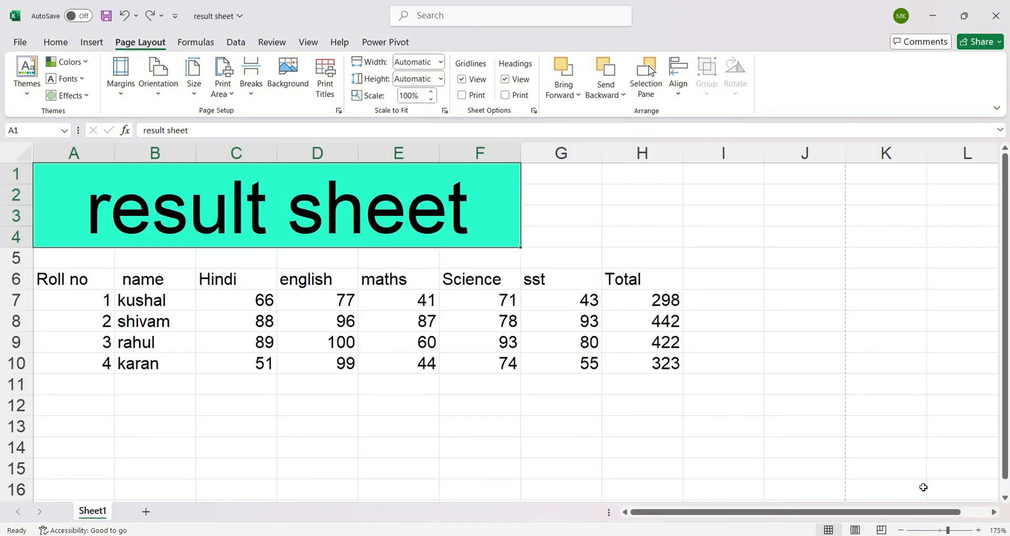
pyautogui.click(854, 530)
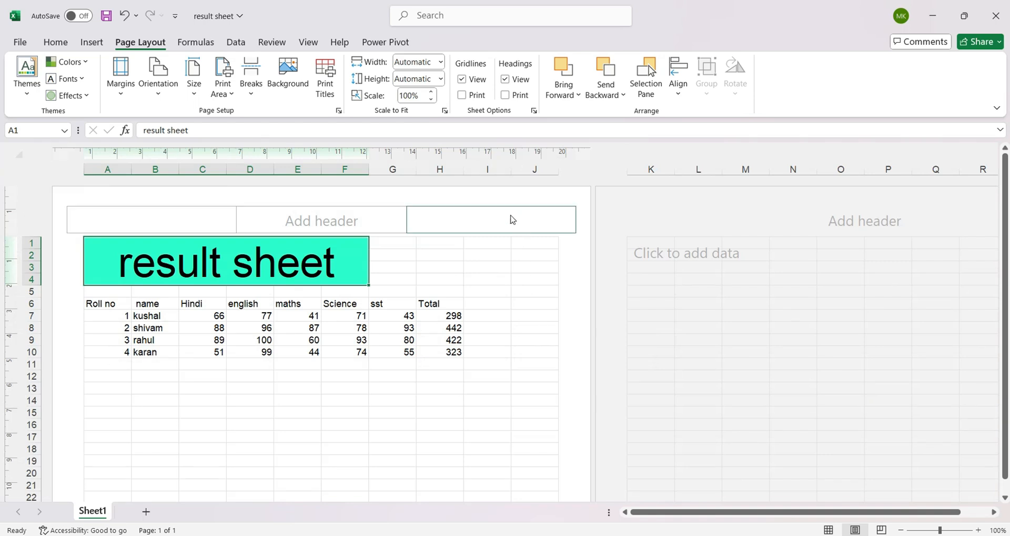
pyautogui.click(121, 79)
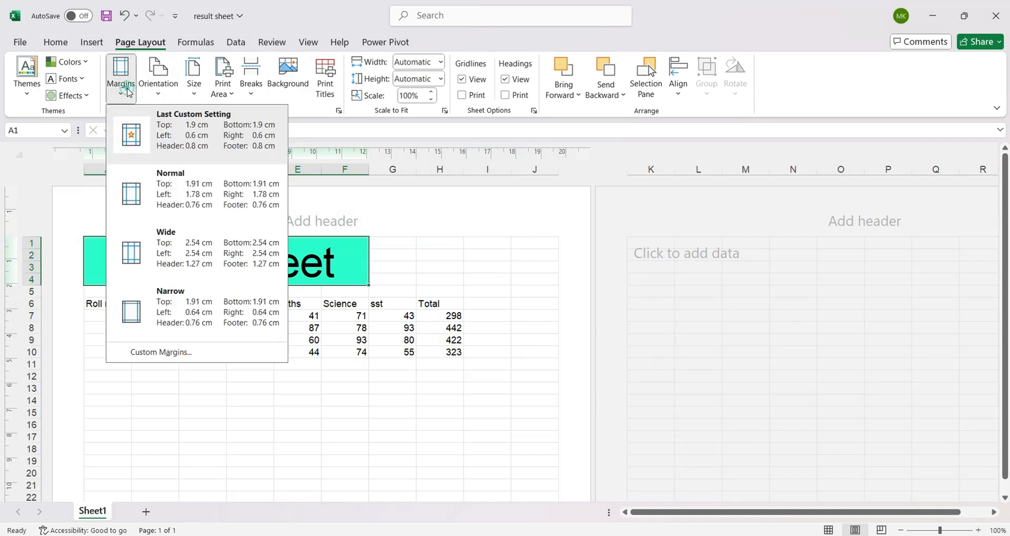
pyautogui.click(158, 190)
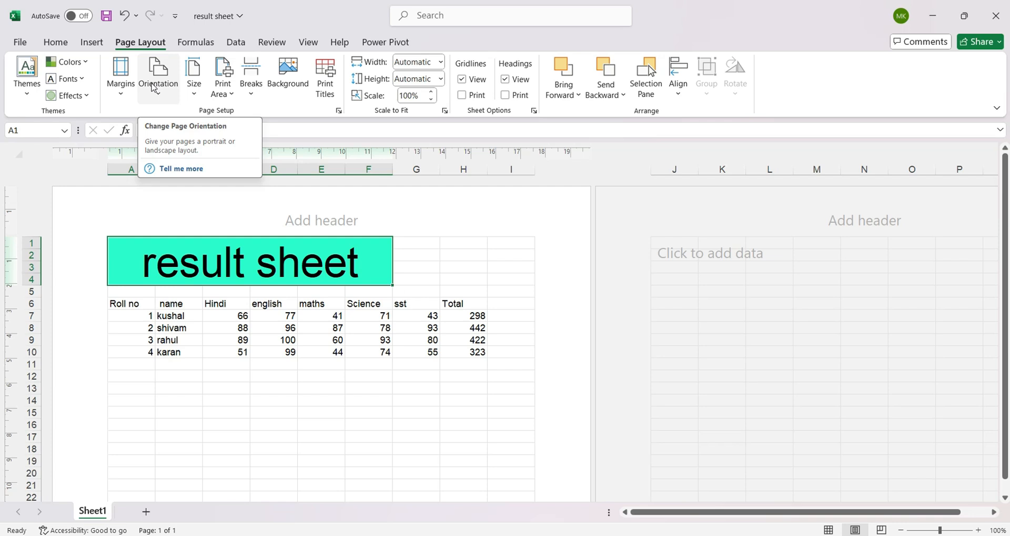
# Step: Change the page orientation to Landscape
pyautogui.scroll(-15, 438, 291)
pyautogui.scroll(15, 444, 279)
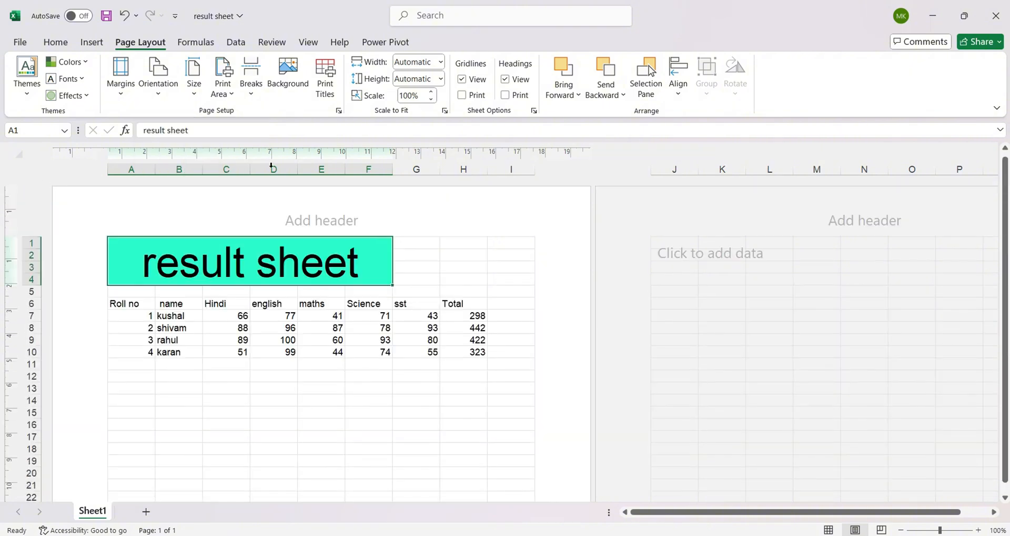
pyautogui.click(157, 76)
pyautogui.click(185, 157)
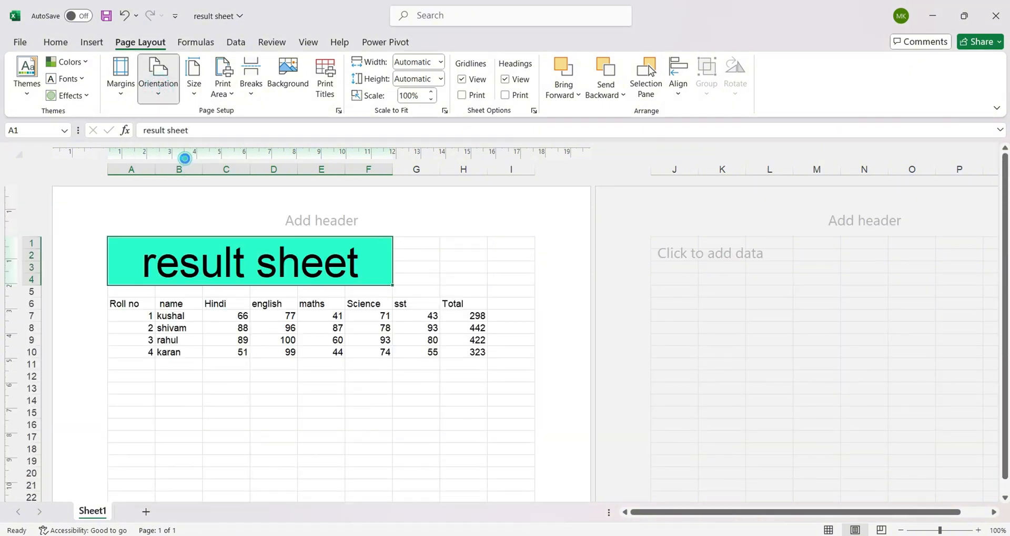
# Step: Set the page orientation back to Portrait
pyautogui.scroll(-4, 559, 368)
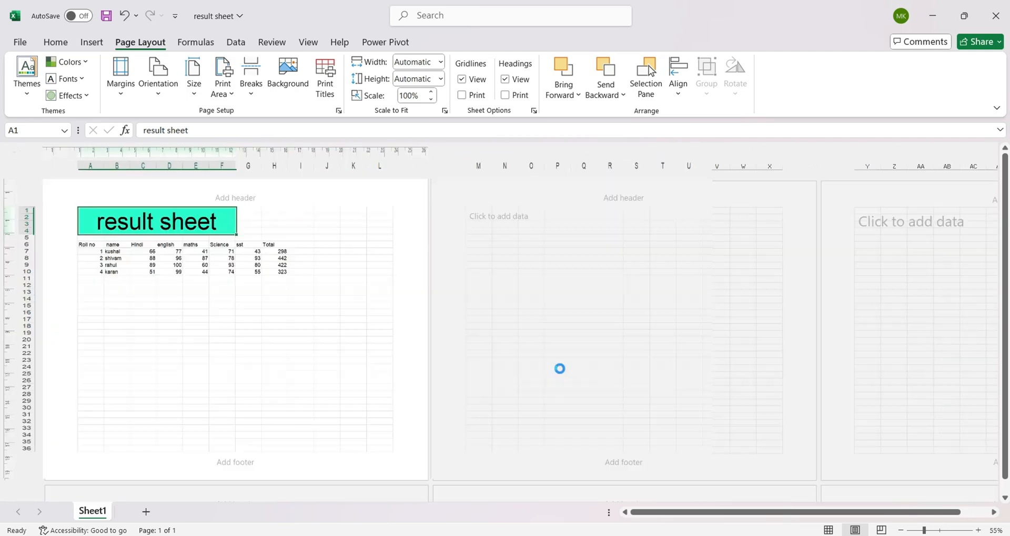
pyautogui.scroll(2, 282, 343)
pyautogui.scroll(-2, 282, 343)
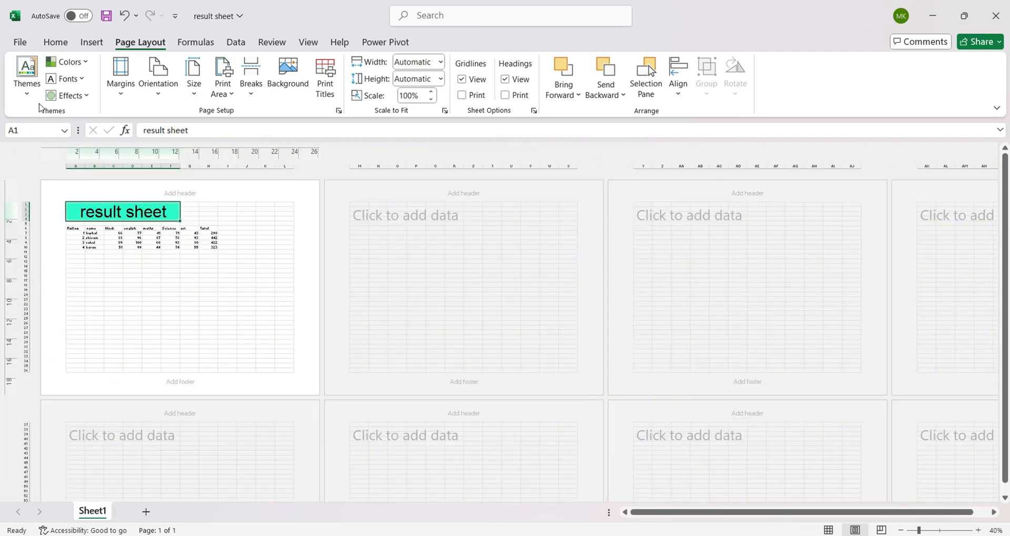
pyautogui.click(157, 82)
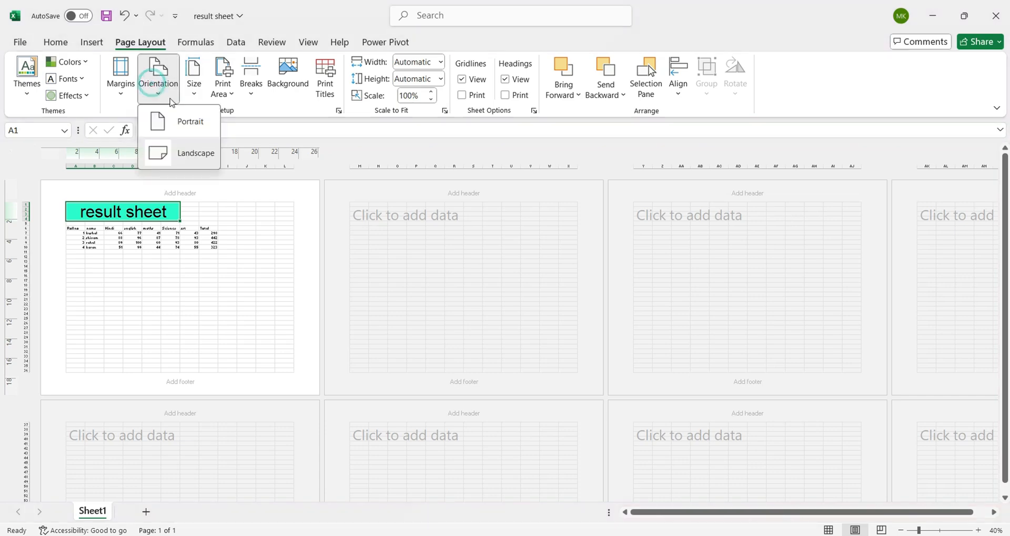
pyautogui.click(186, 122)
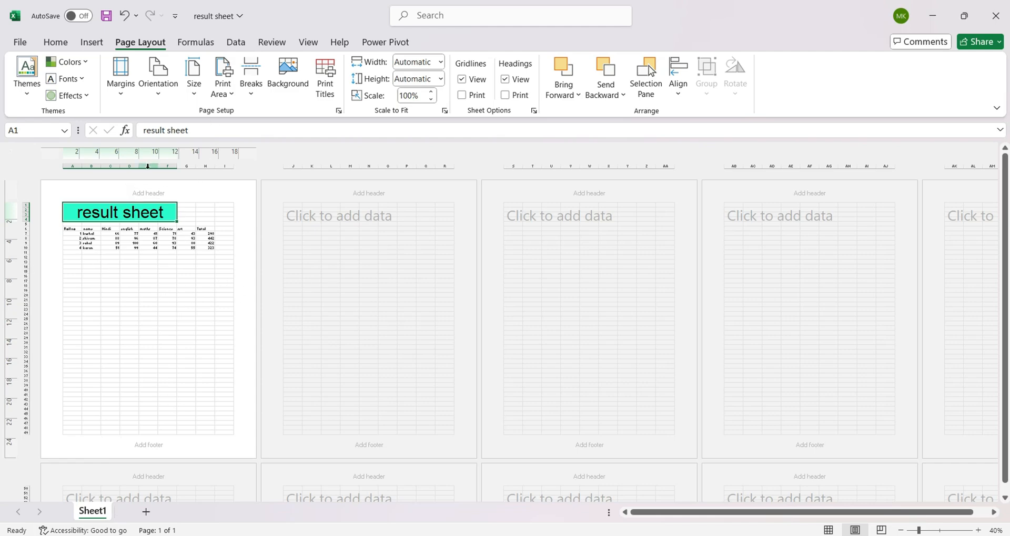
# Step: Apply Portrait orientation again and set the paper size to Statement
pyautogui.click(159, 84)
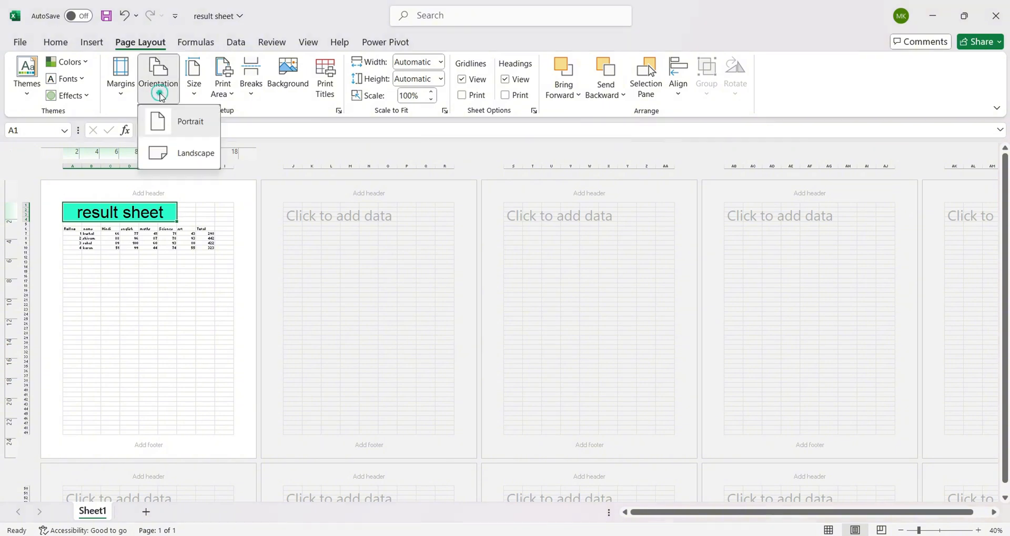
pyautogui.click(170, 126)
pyautogui.keyDown('ctrl'); pyautogui.scroll(5, 179, 217); pyautogui.keyUp('ctrl')
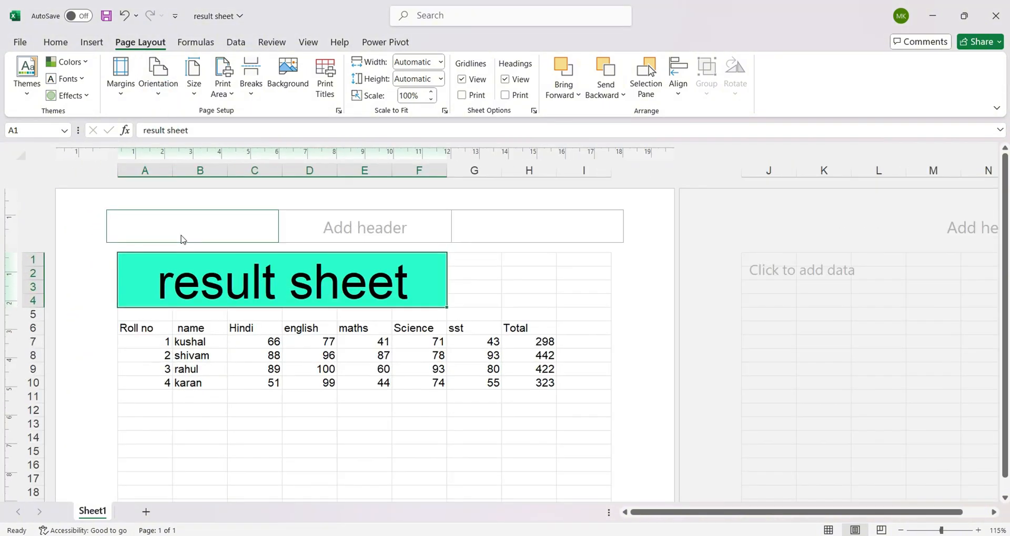
pyautogui.click(194, 90)
pyautogui.click(205, 213)
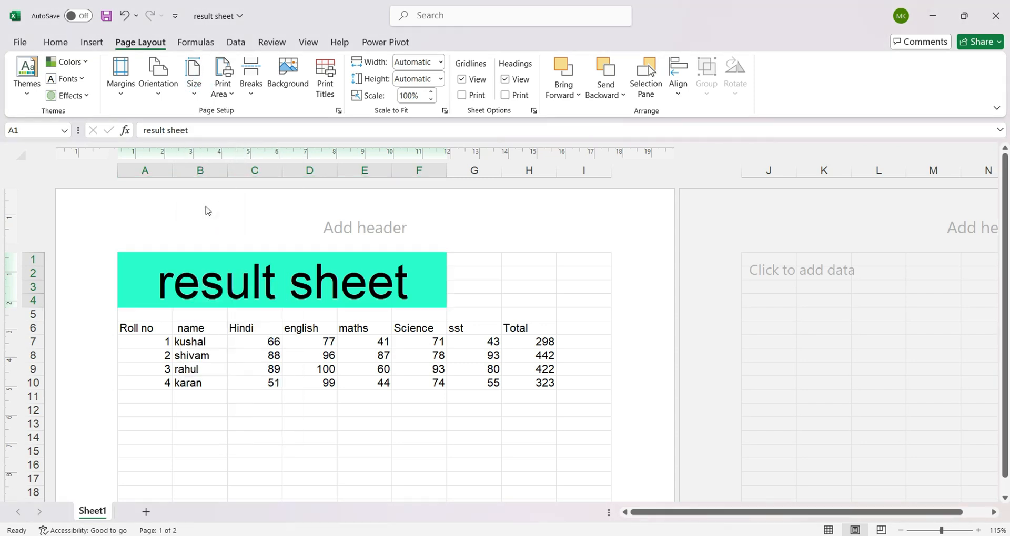
# Step: Set the sheet's paper size to A4, 21 cm x 29.7 cm
pyautogui.click(195, 84)
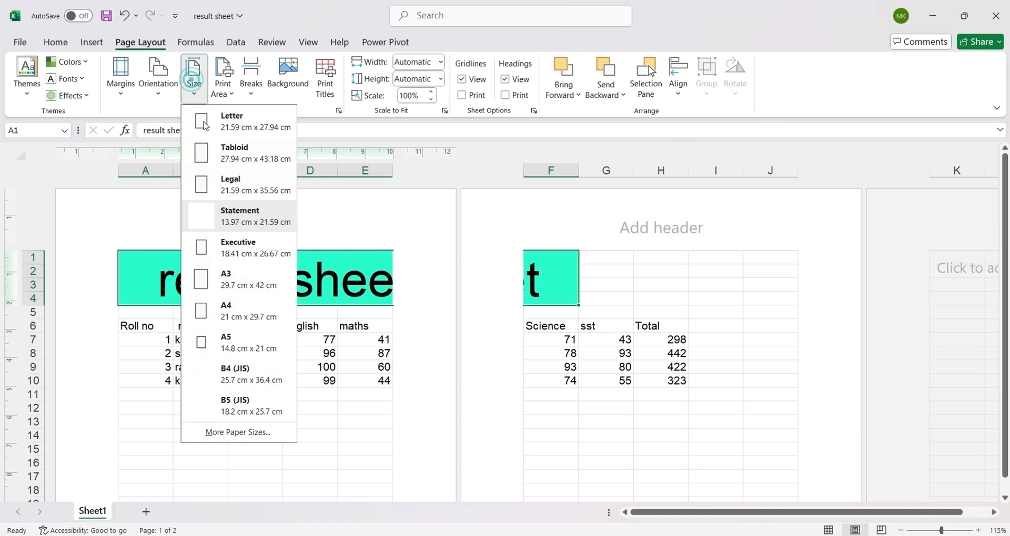
pyautogui.click(243, 311)
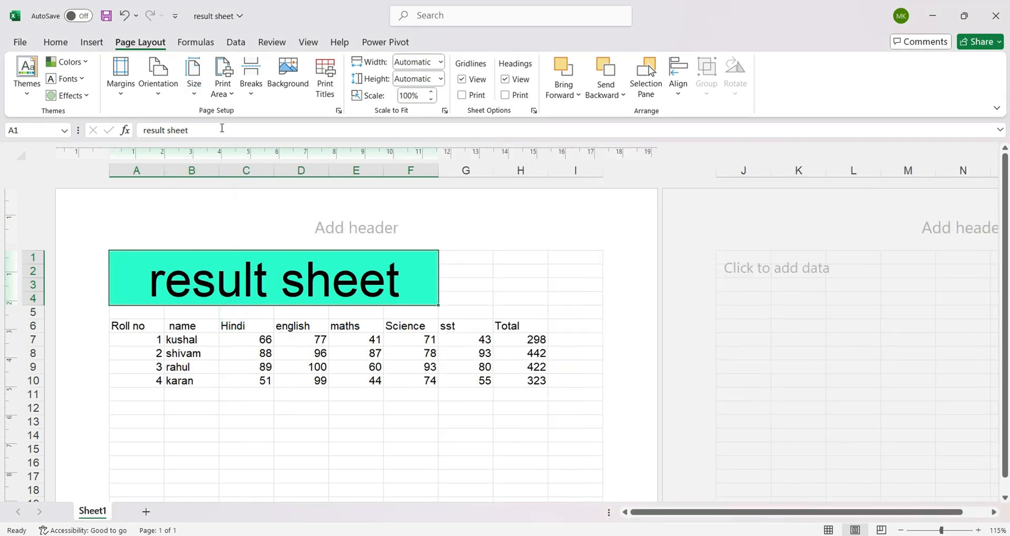
pyautogui.click(192, 87)
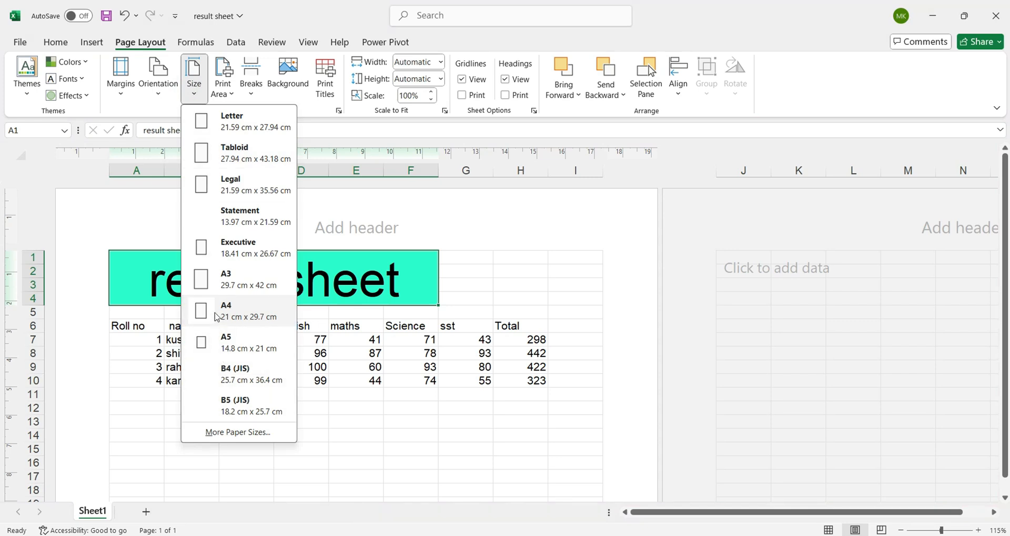
pyautogui.click(192, 314)
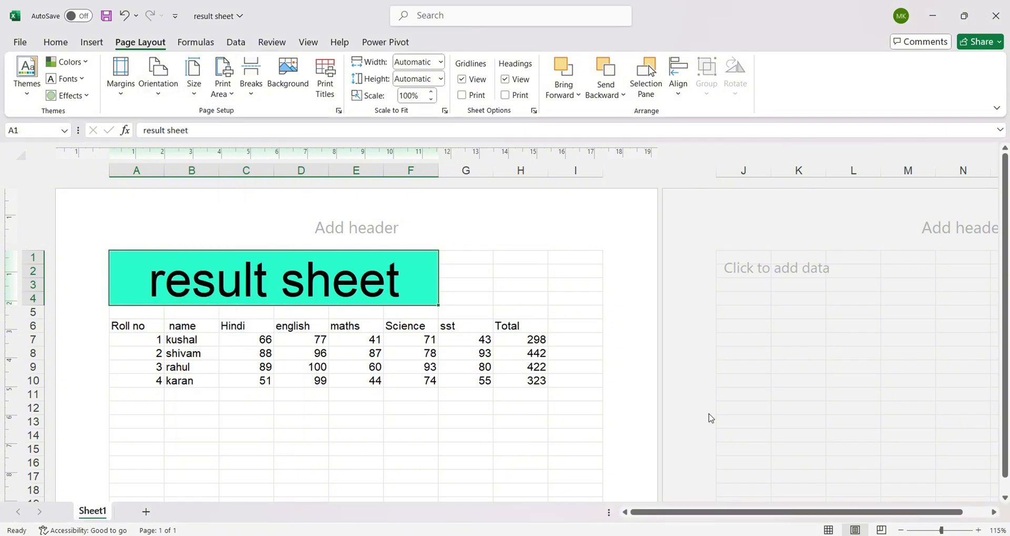
# Step: Switch the worksheet from Page Layout view to Normal view
pyautogui.click(829, 530)
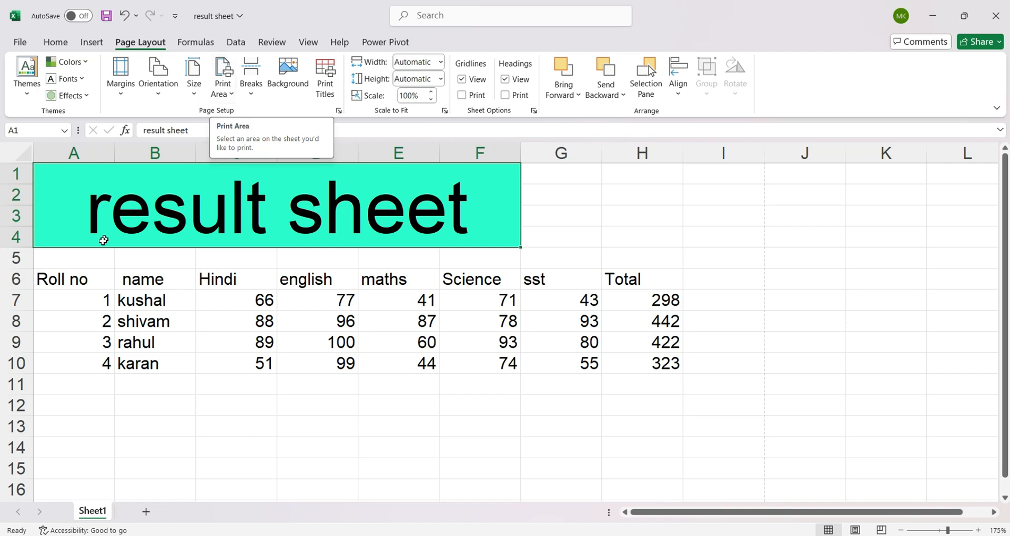
pyautogui.moveTo(68, 283); pyautogui.dragTo(207, 343)
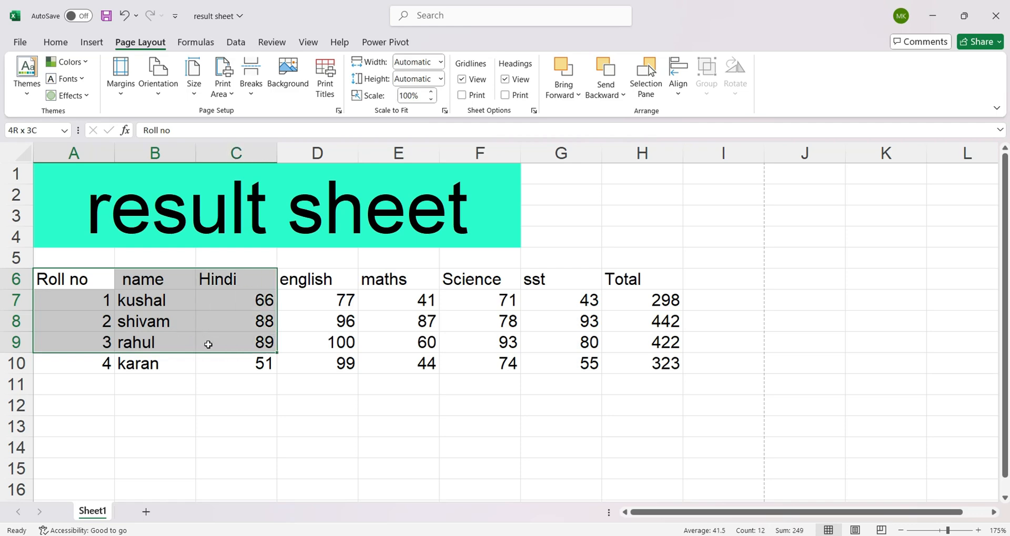
pyautogui.click(168, 342)
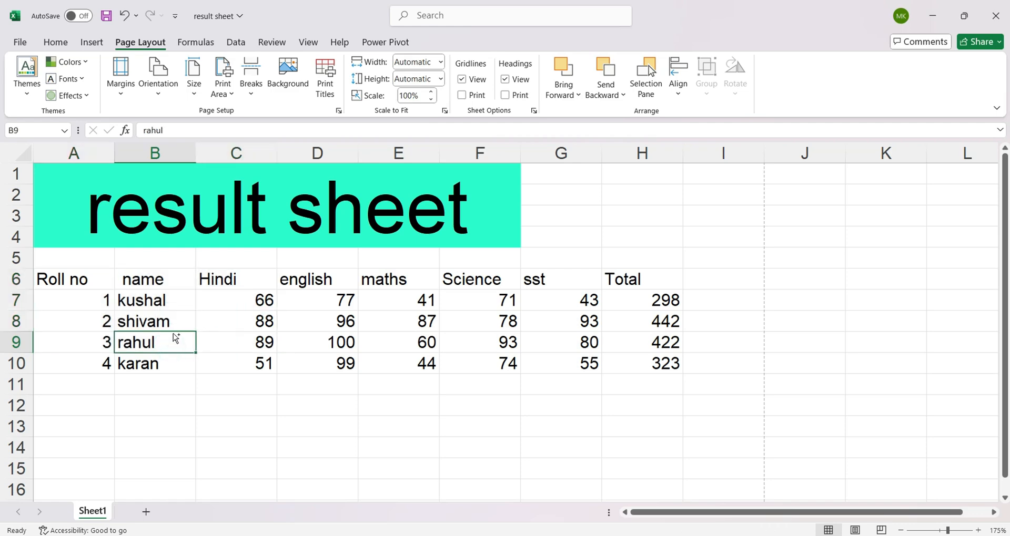
# Step: Check the result sheet's centred placement on the page in the print preview, then return to the worksheet
pyautogui.hotkey('ctrl', 'p')
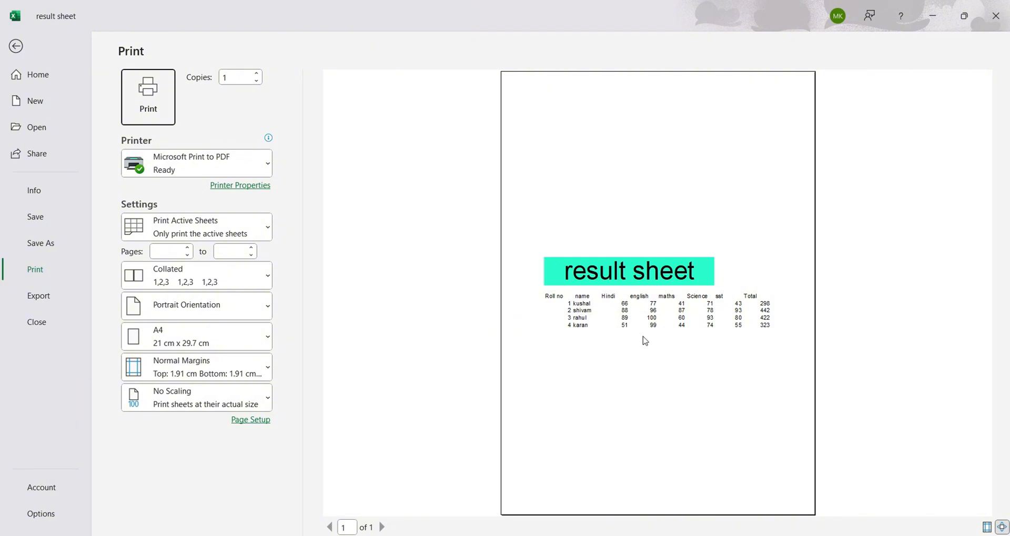
pyautogui.click(616, 297)
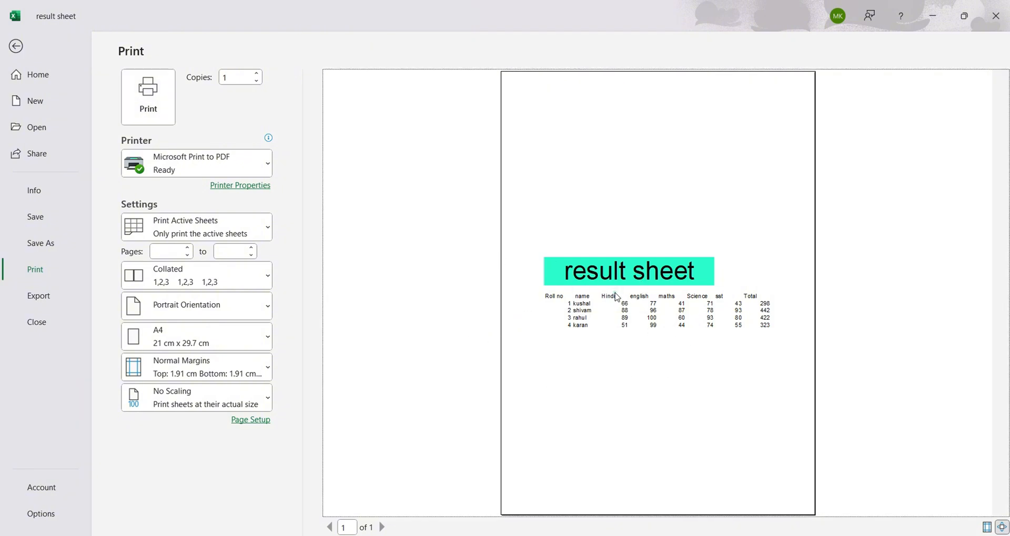
pyautogui.press('Escape')
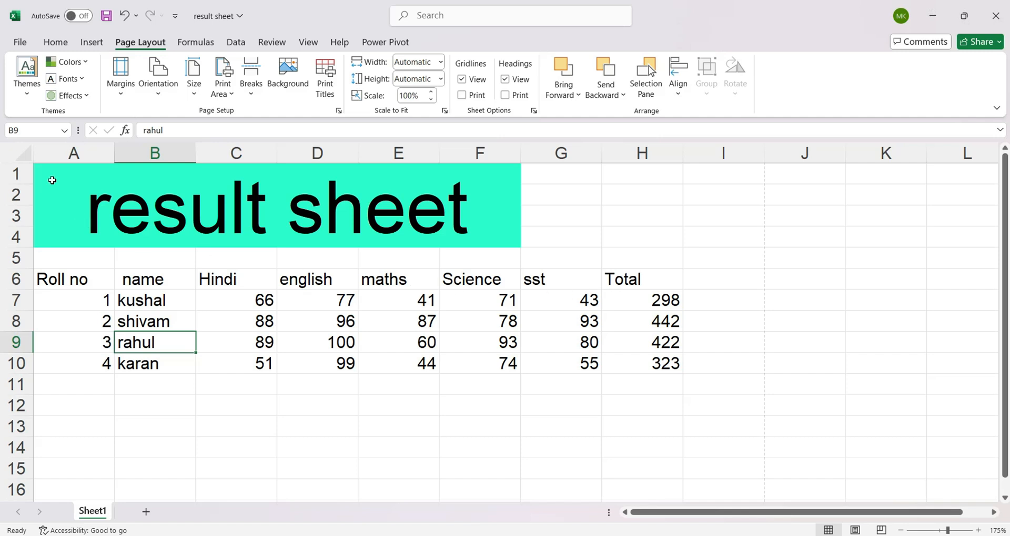
# Step: Turn off horizontal and vertical centring on the page in the custom margin settings and check the print preview
pyautogui.click(131, 89)
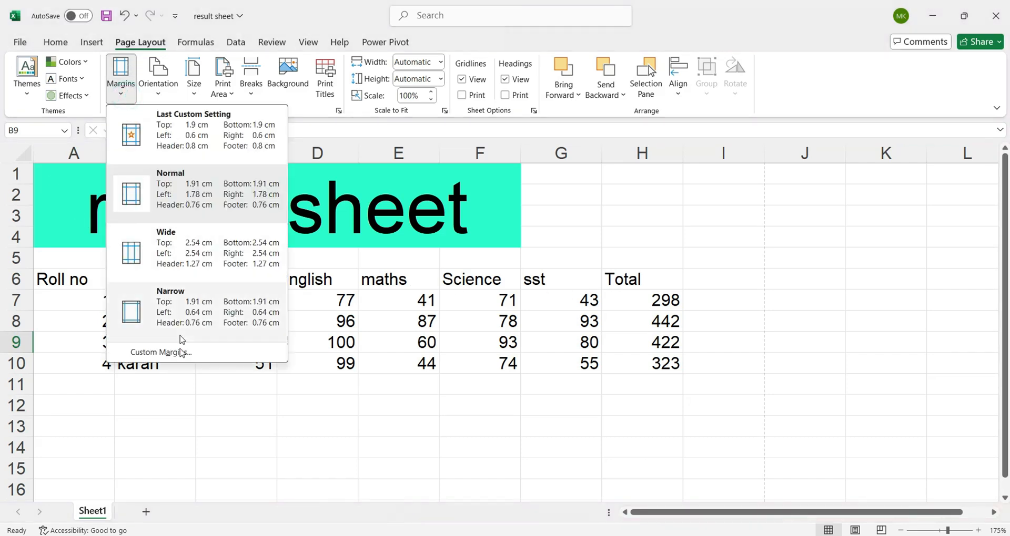
pyautogui.click(168, 346)
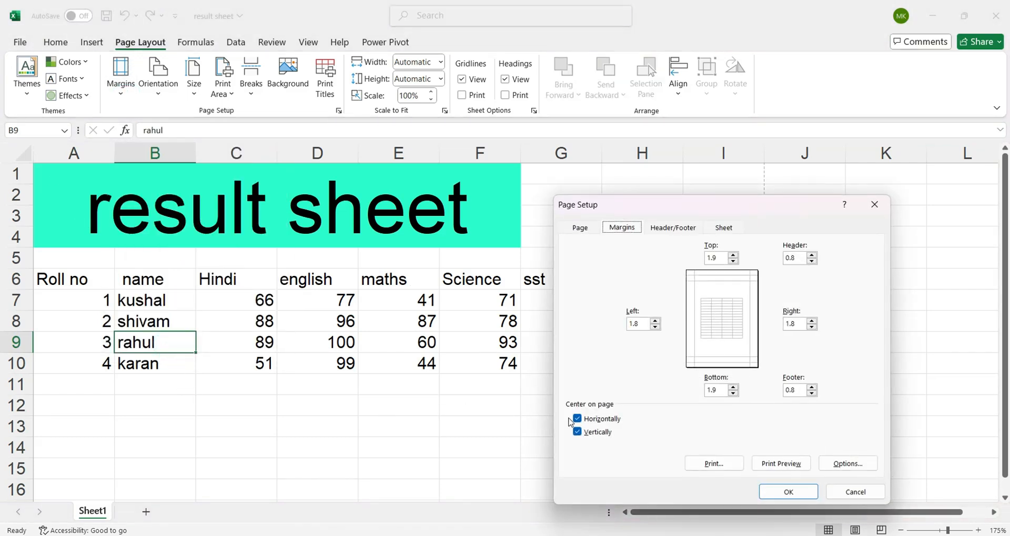
pyautogui.click(577, 432)
pyautogui.click(577, 419)
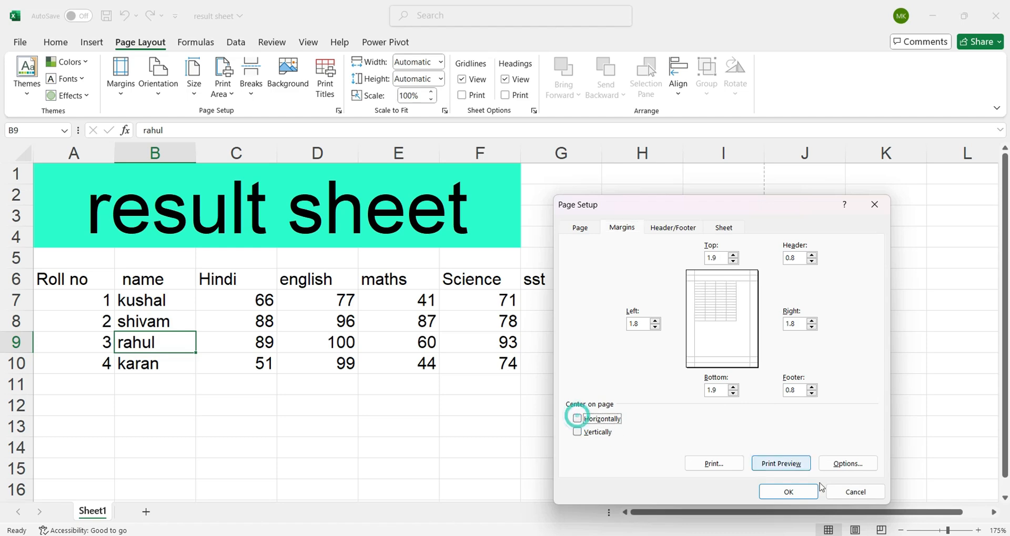
pyautogui.click(795, 465)
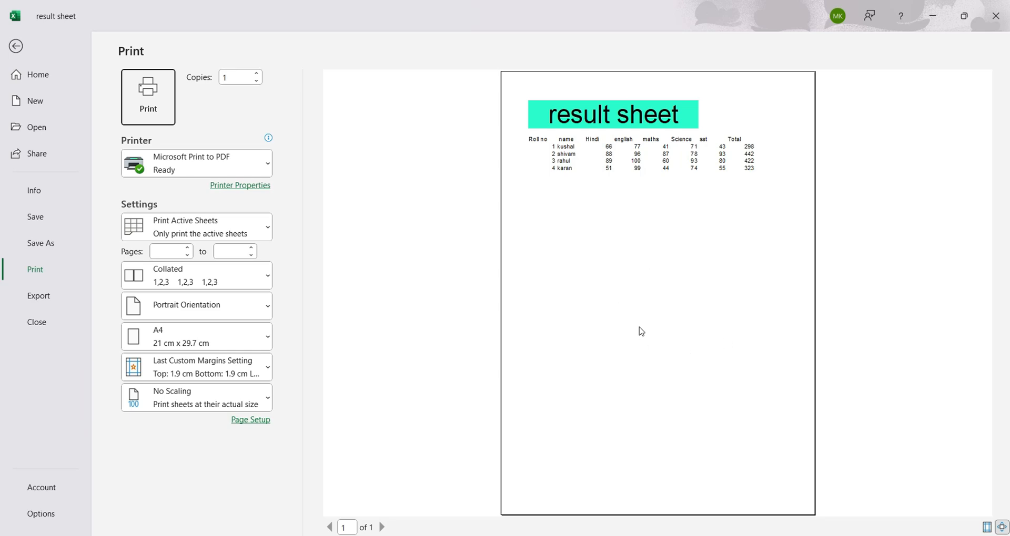
pyautogui.press('Escape')
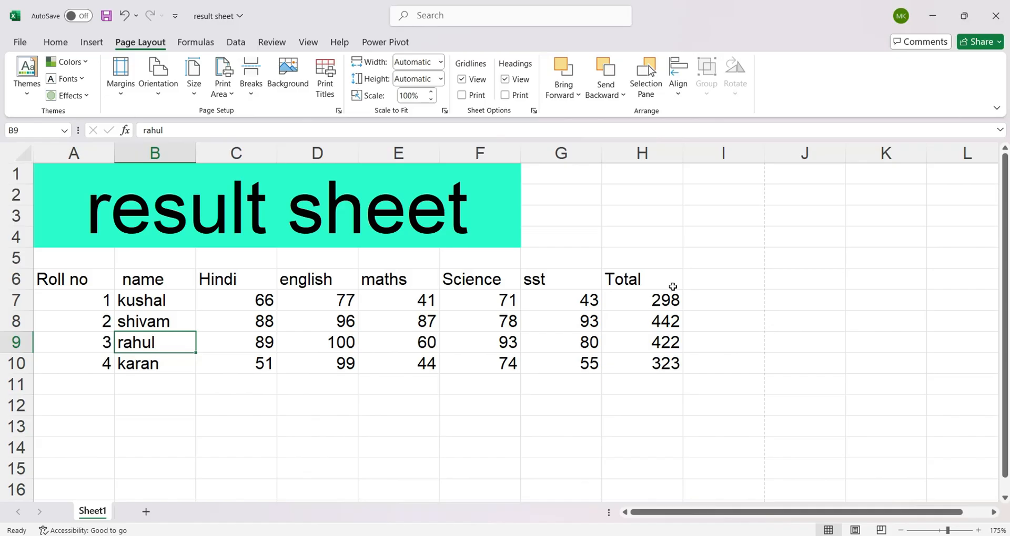
# Step: Turn horizontal and vertical page centring on in the custom margin settings, then switch both off again and accept
pyautogui.click(120, 82)
pyautogui.click(163, 352)
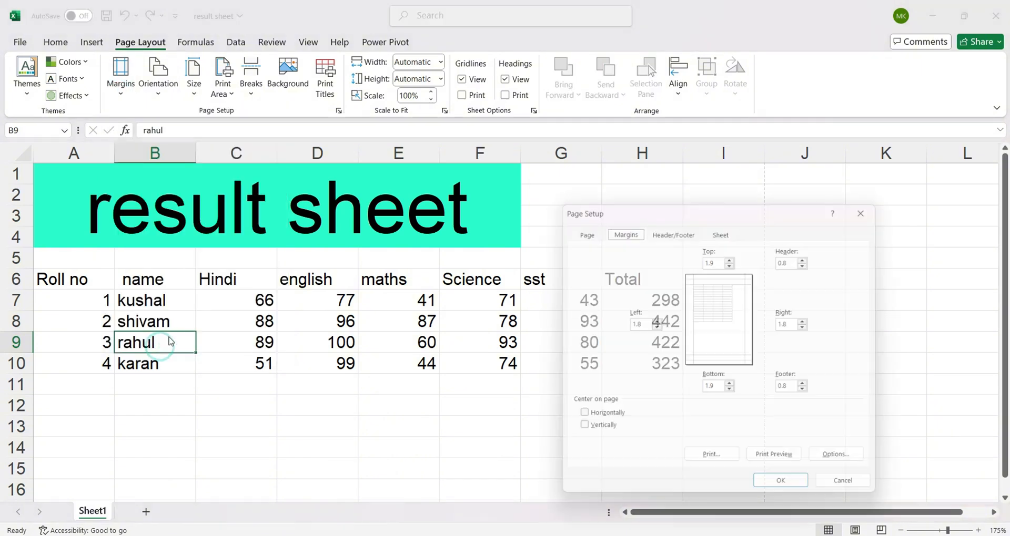
pyautogui.click(579, 419)
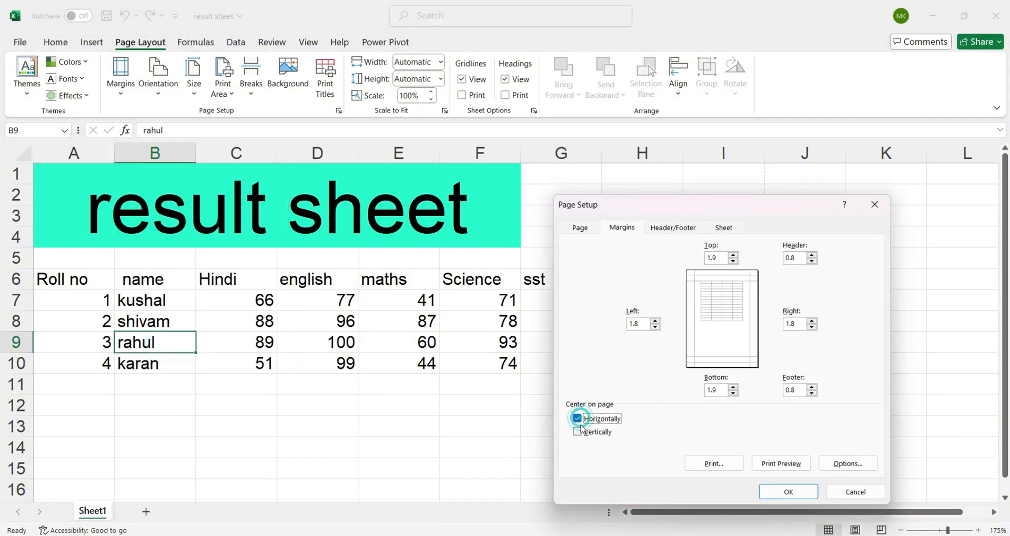
pyautogui.click(578, 432)
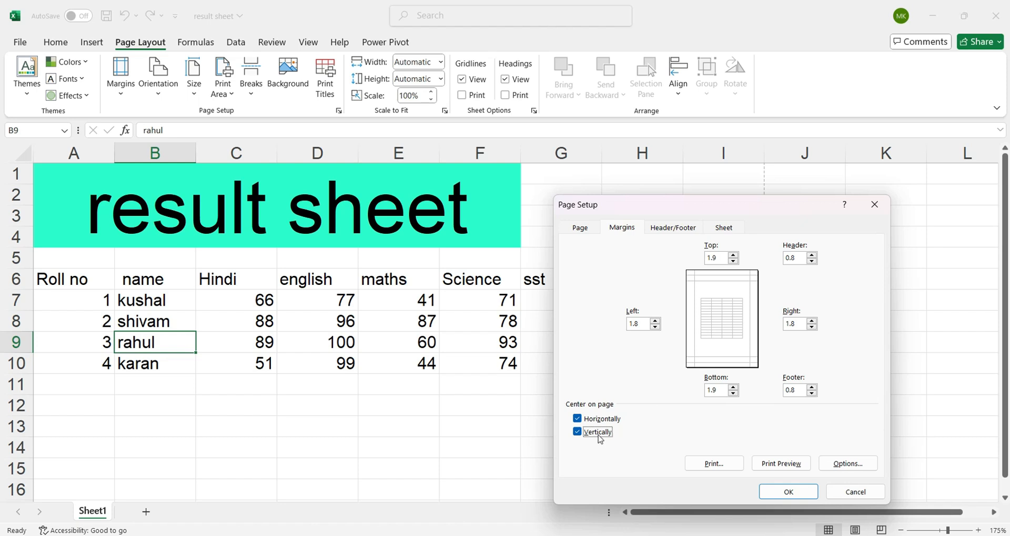
pyautogui.click(576, 430)
pyautogui.click(577, 419)
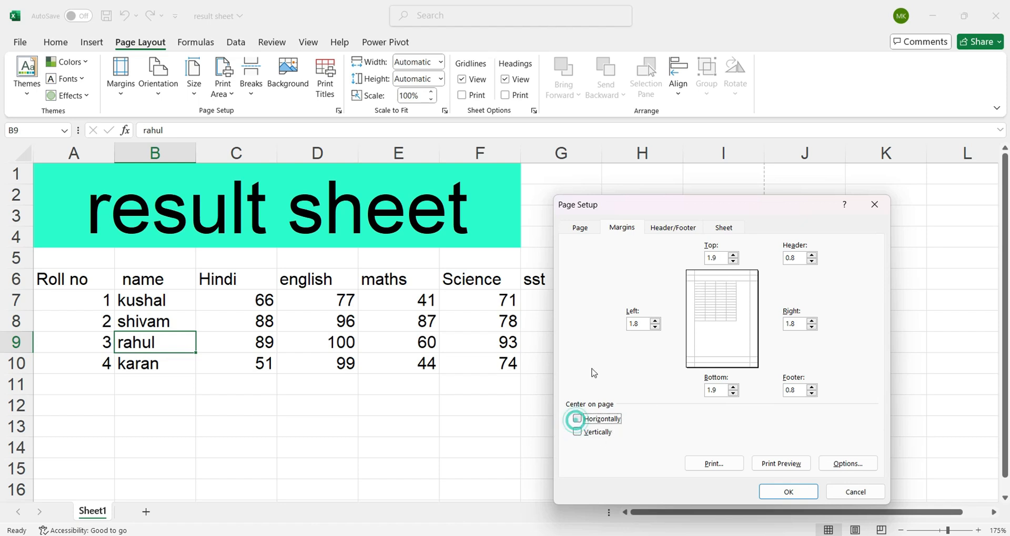
pyautogui.click(767, 491)
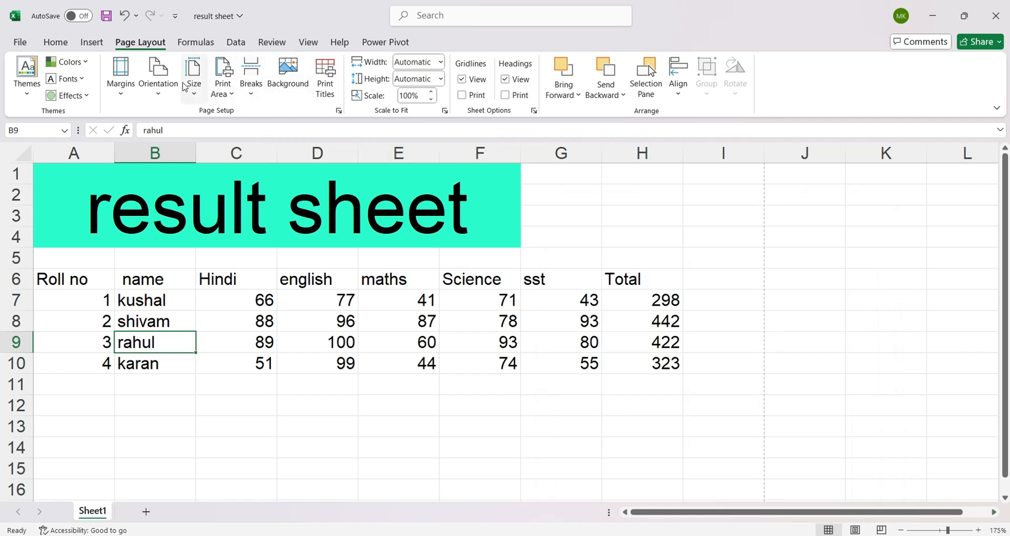
# Step: Look at the print area options and view the whole sheet in the print preview
pyautogui.click(225, 90)
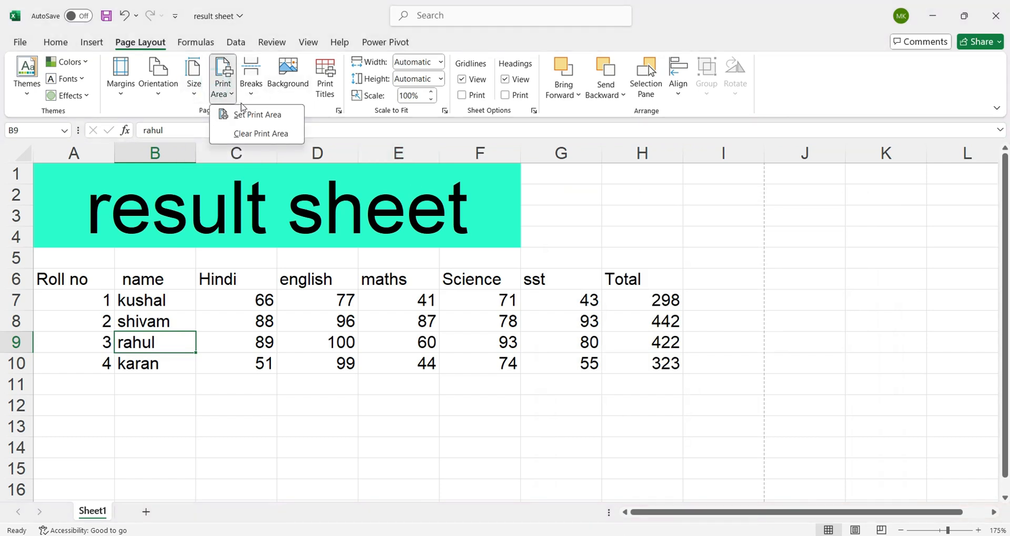
pyautogui.click(216, 334)
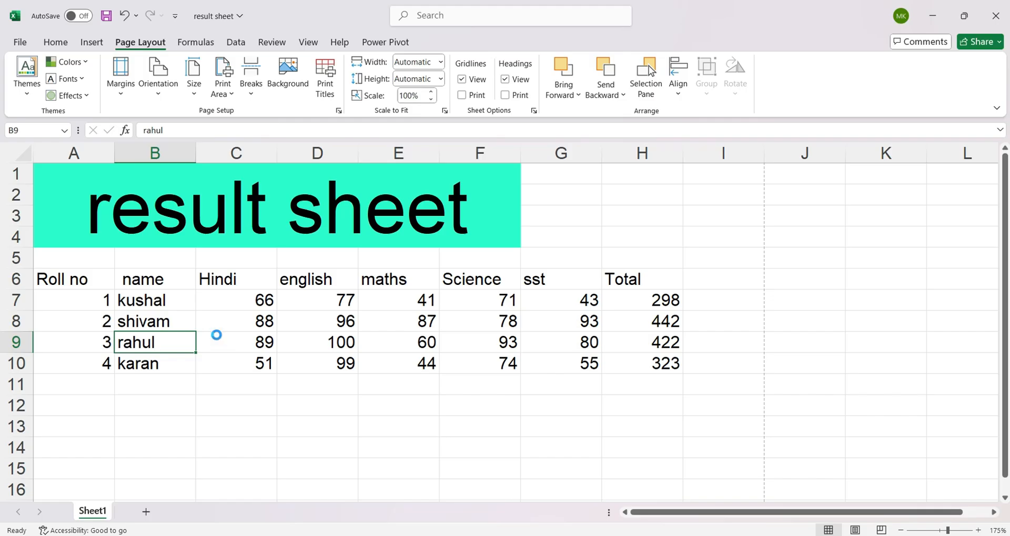
pyautogui.hotkey('ctrl', 'p')
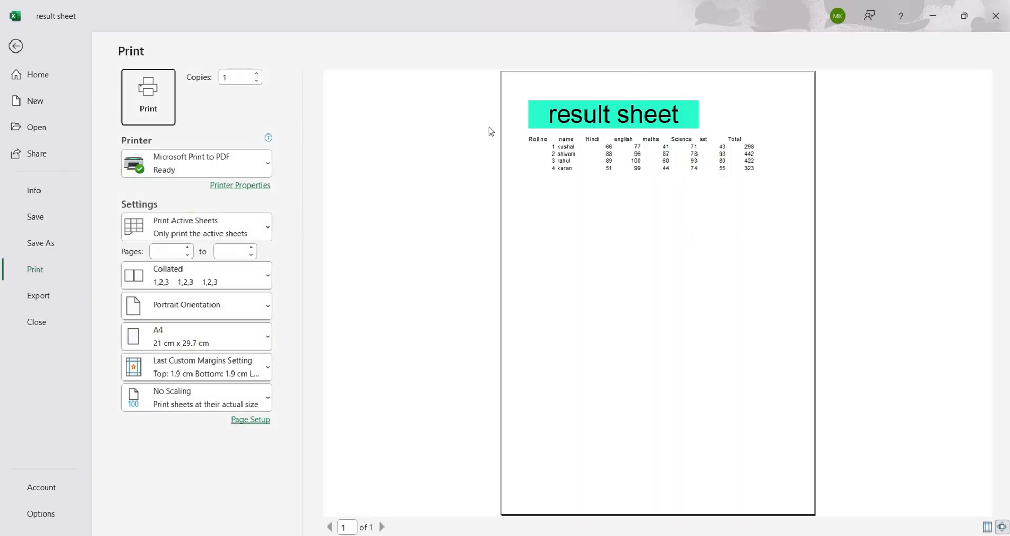
pyautogui.press('Escape')
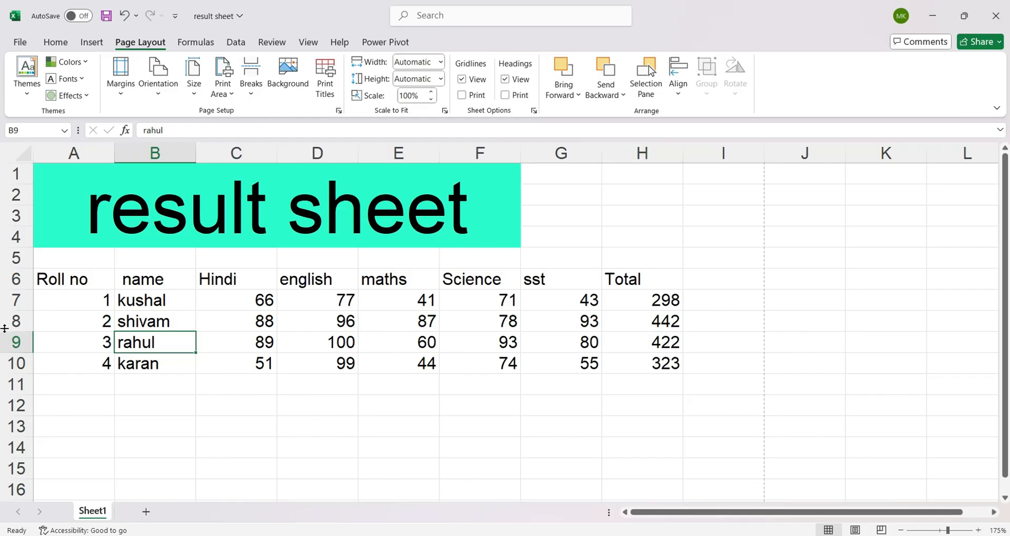
# Step: Set the range A6:D10, from Roll no to english, as the print area
pyautogui.moveTo(66, 279); pyautogui.dragTo(292, 363)
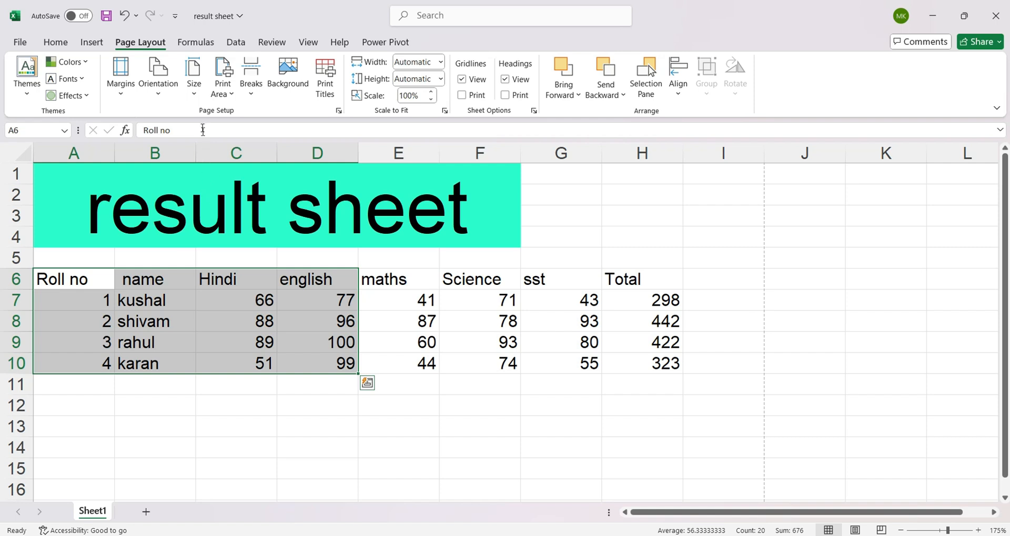
pyautogui.click(221, 94)
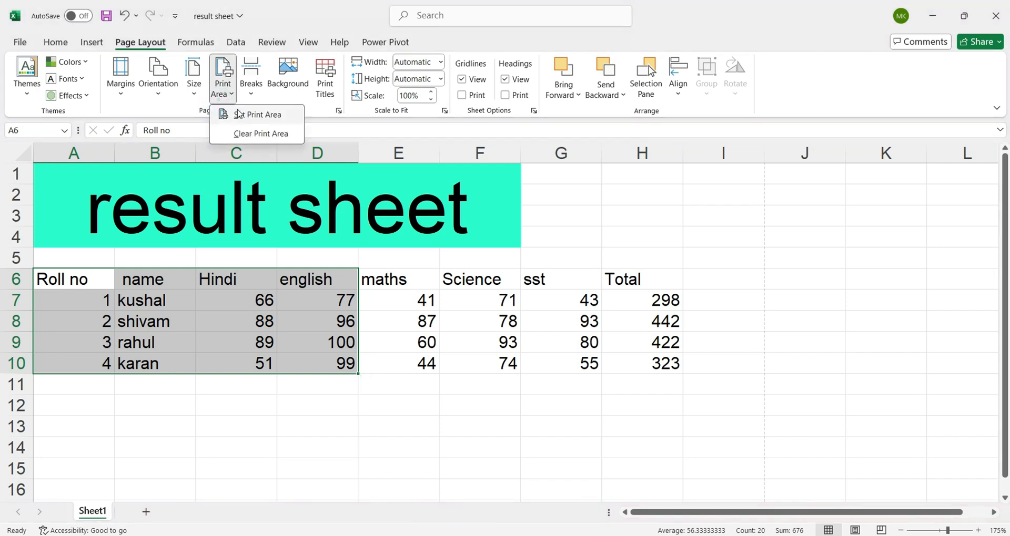
pyautogui.click(238, 114)
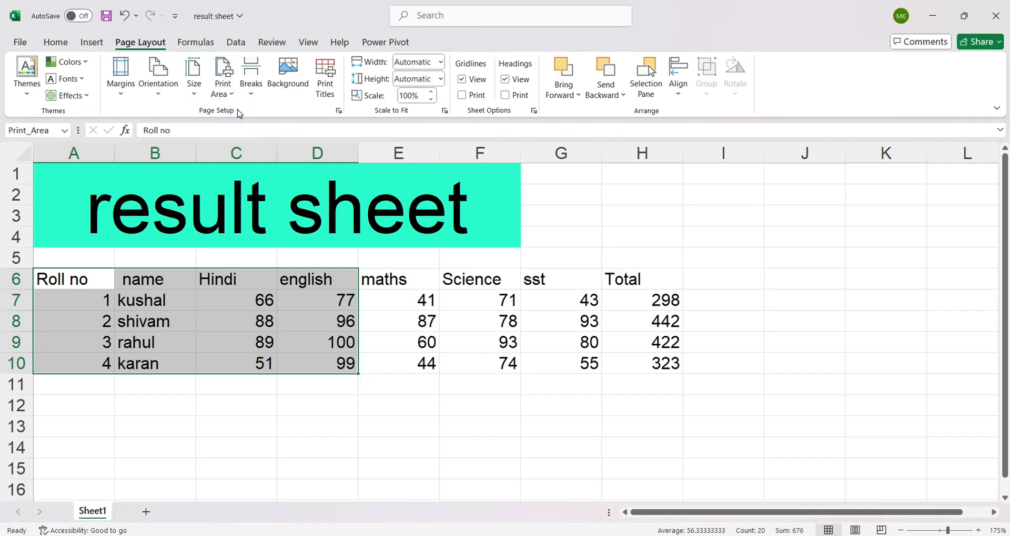
# Step: Examine the selected print area in the print preview at a larger zoom, then return to the worksheet
pyautogui.hotkey('ctrl', 'p')
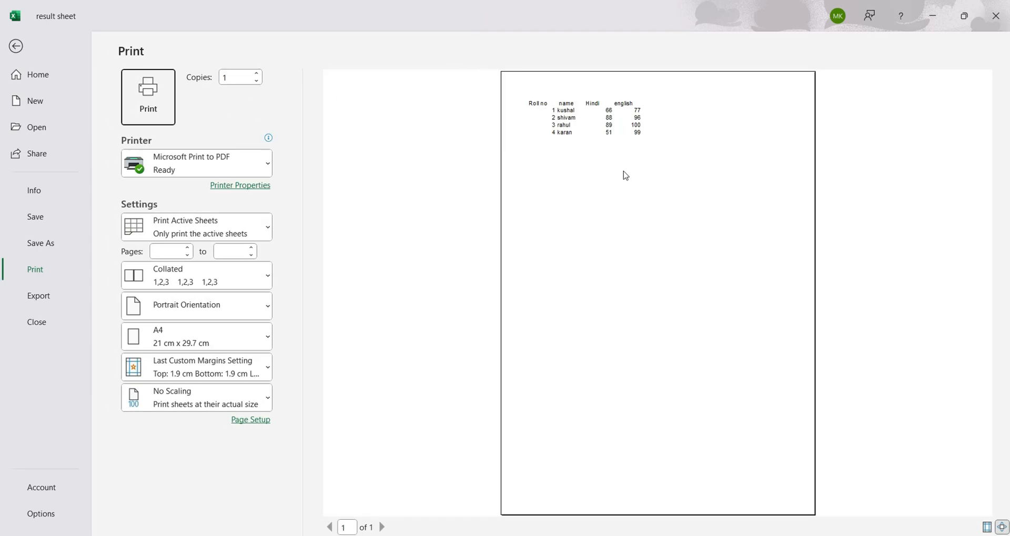
pyautogui.click(625, 175)
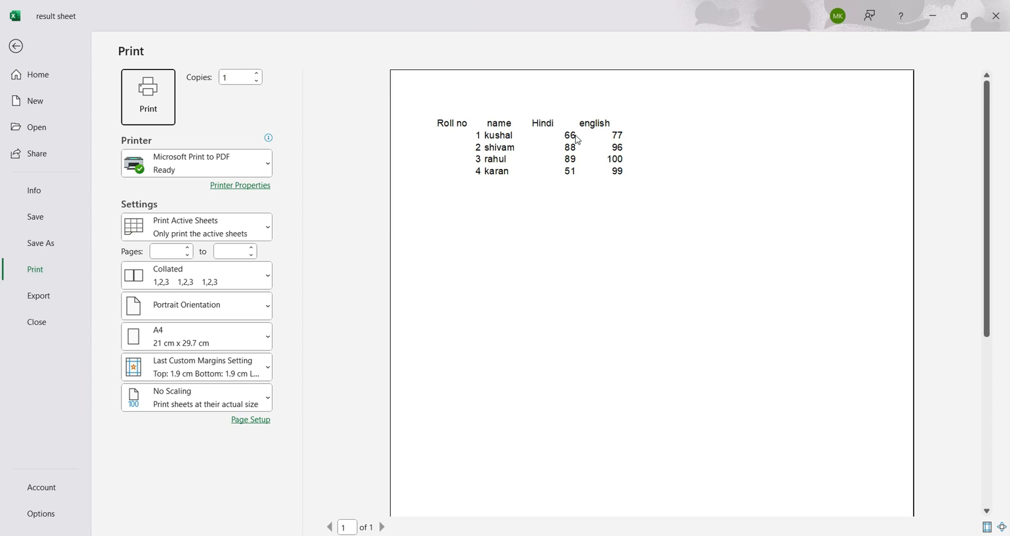
pyautogui.press('Escape')
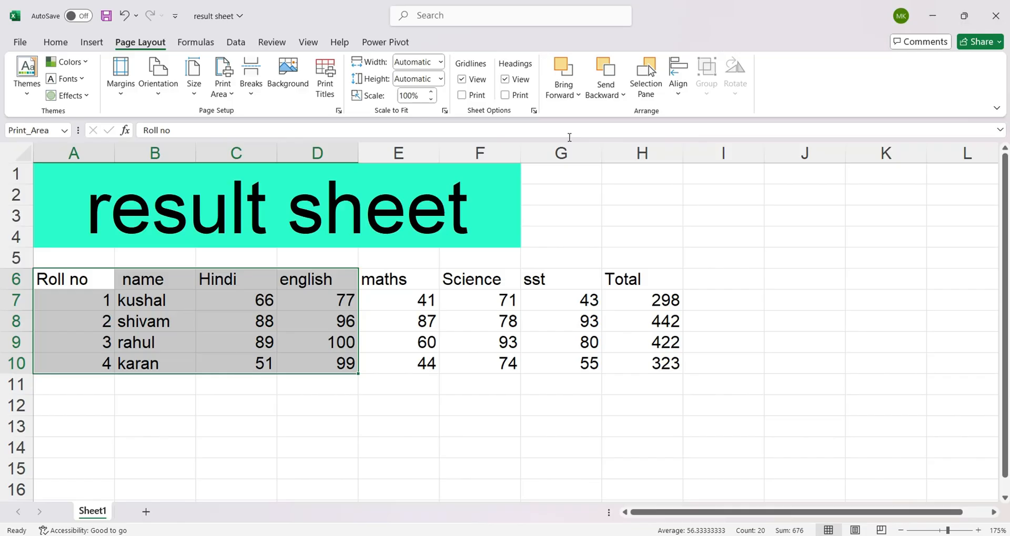
# Step: Clear the print area set on A6:D10 and check the whole result sheet in the print preview
pyautogui.click(179, 293)
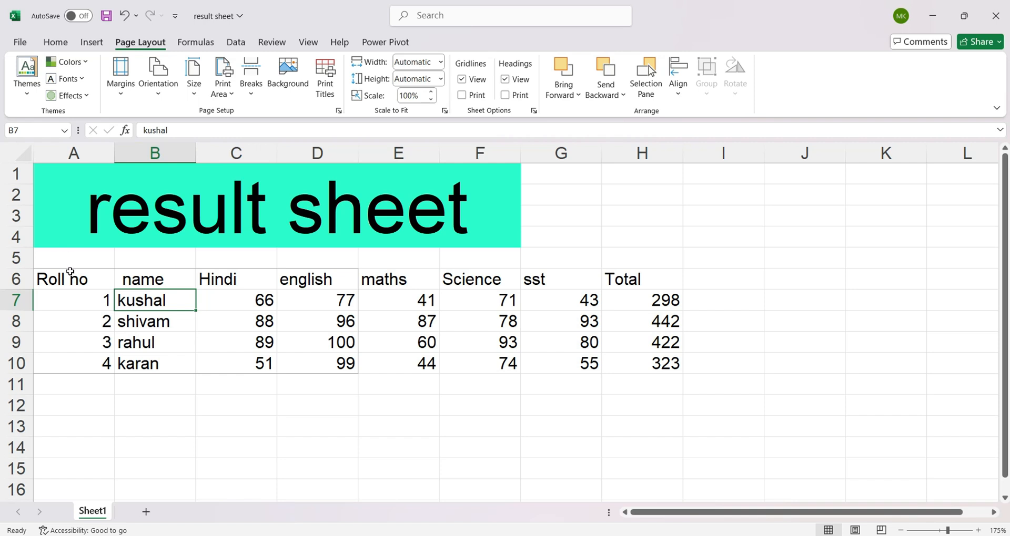
pyautogui.moveTo(69, 271); pyautogui.dragTo(315, 363)
pyautogui.click(223, 93)
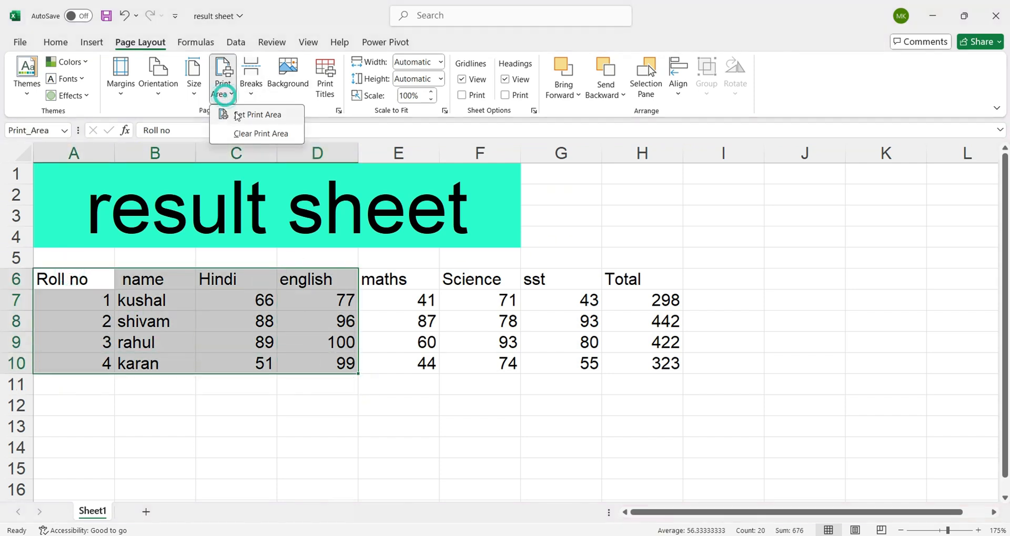
pyautogui.click(260, 135)
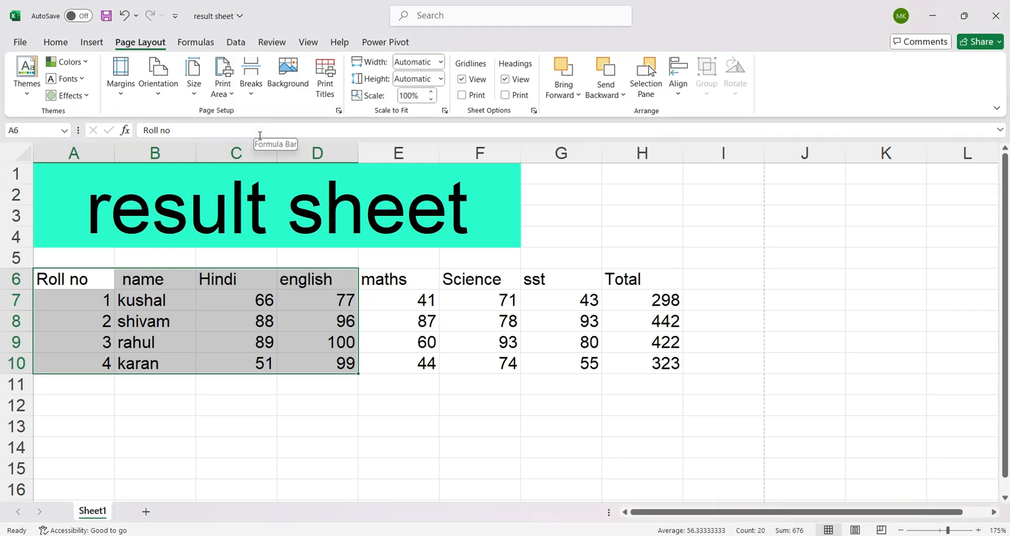
pyautogui.hotkey('ctrl', 'p')
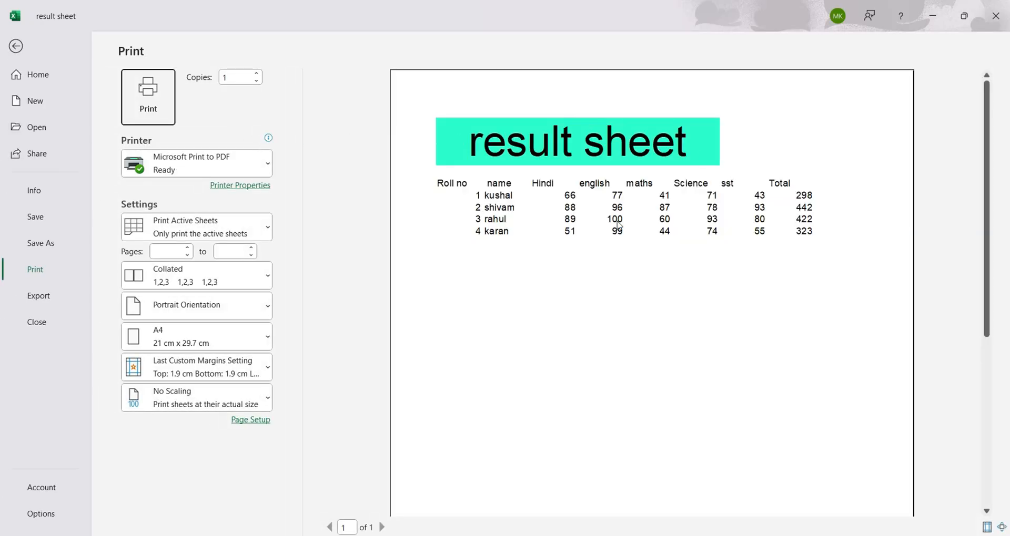
pyautogui.press('Escape')
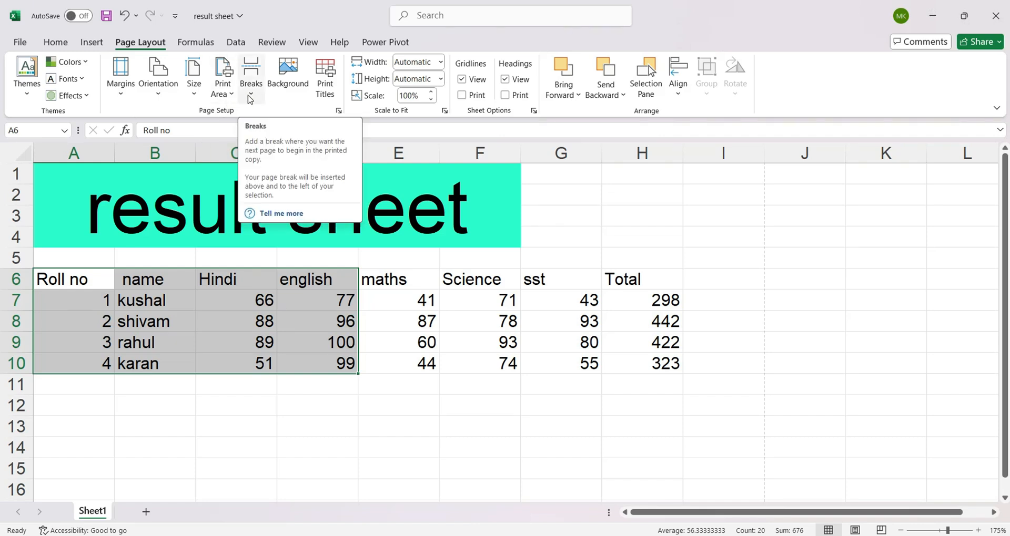
# Step: Insert a page break above row 9 and view both resulting pages in the print preview
pyautogui.click(15, 342)
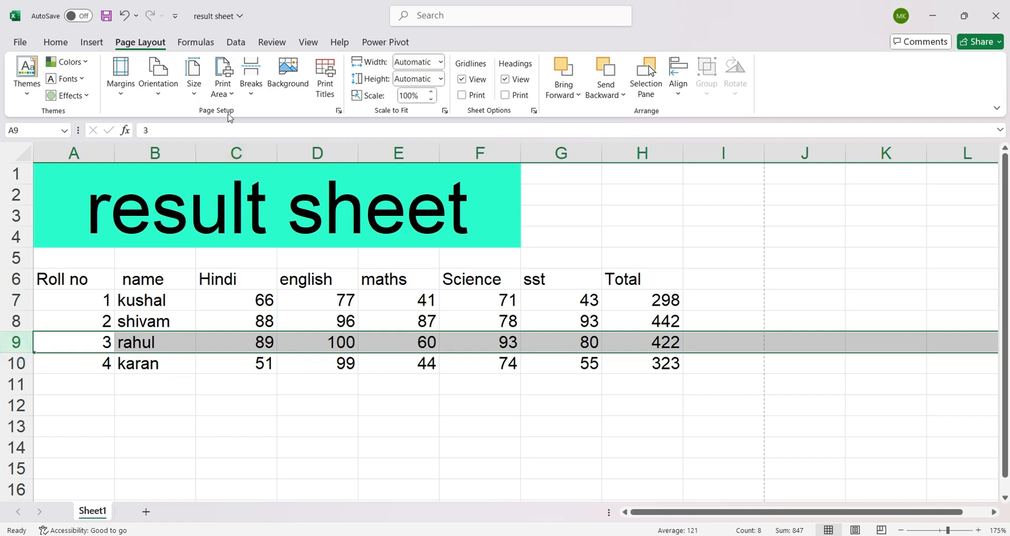
pyautogui.click(251, 90)
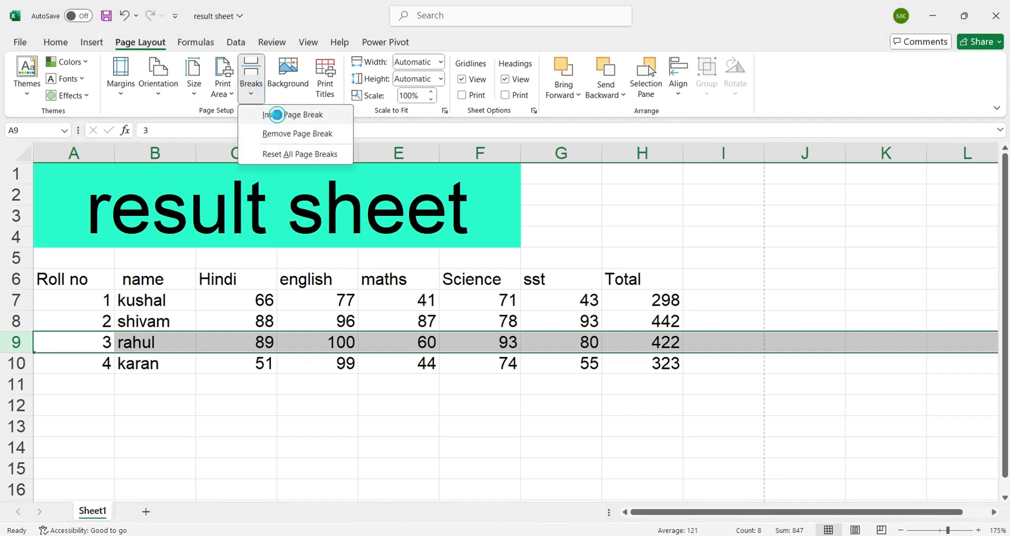
pyautogui.click(275, 117)
pyautogui.hotkey('ctrl', 'p')
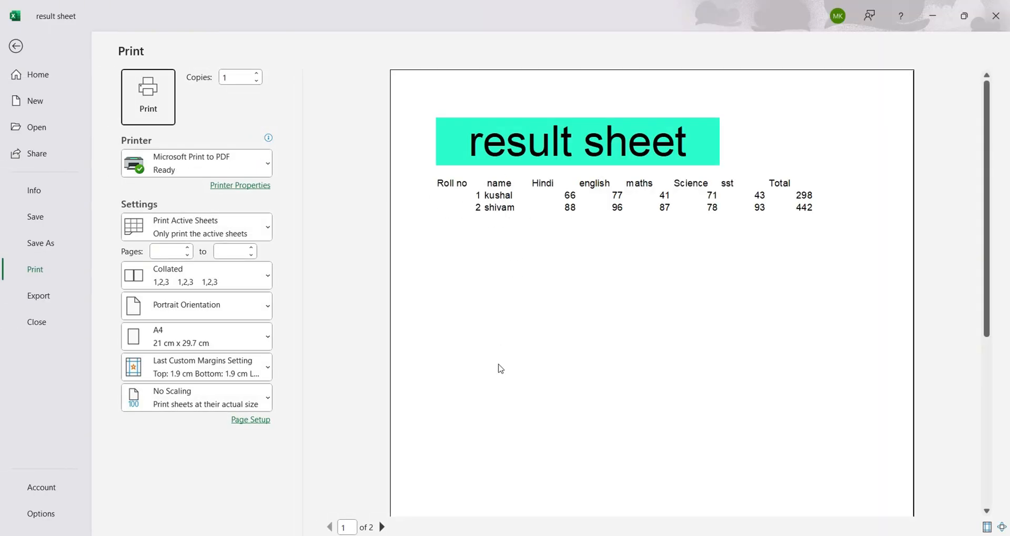
pyautogui.click(381, 527)
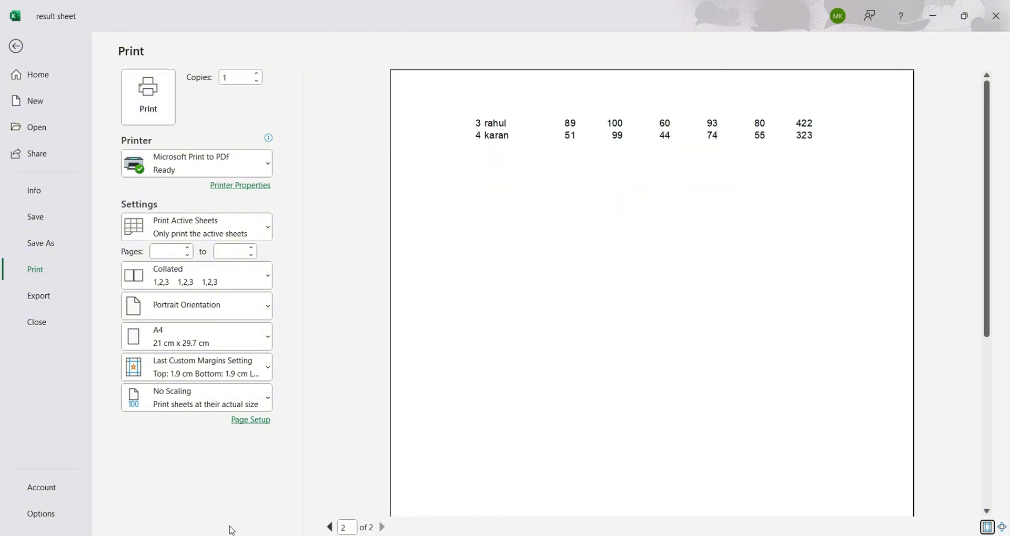
pyautogui.click(329, 527)
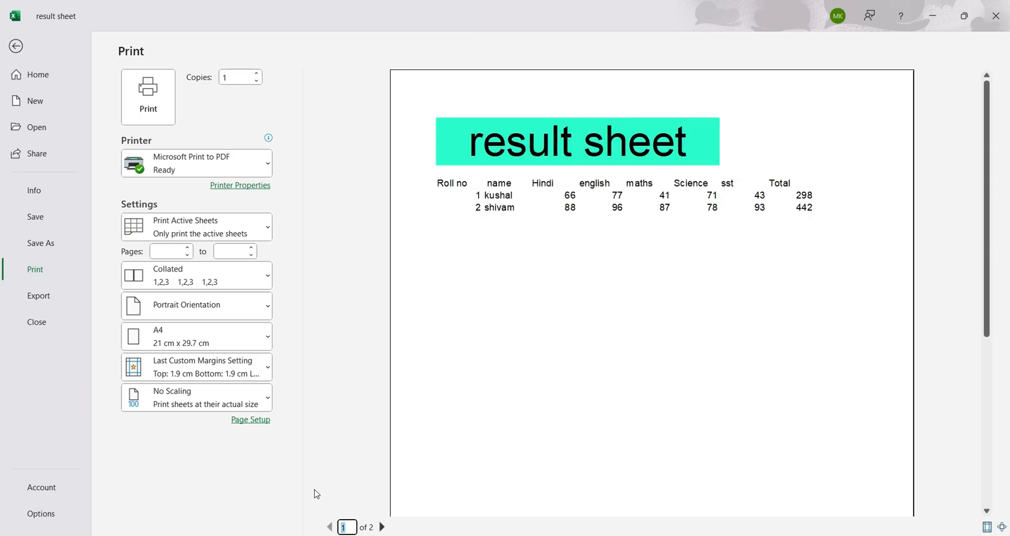
pyautogui.press('Escape')
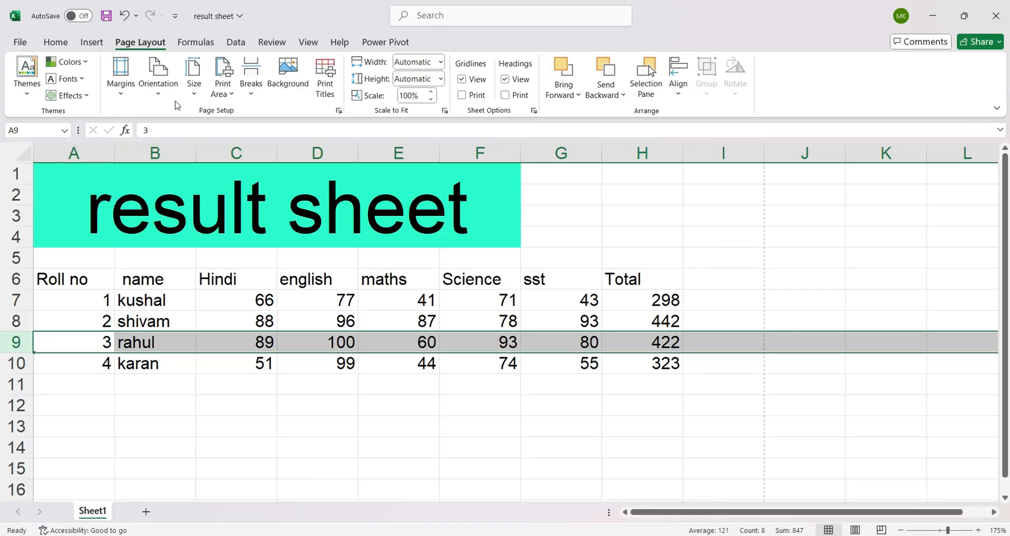
# Step: Remove the page break above row 9 and check the sheet in the print preview
pyautogui.click(250, 94)
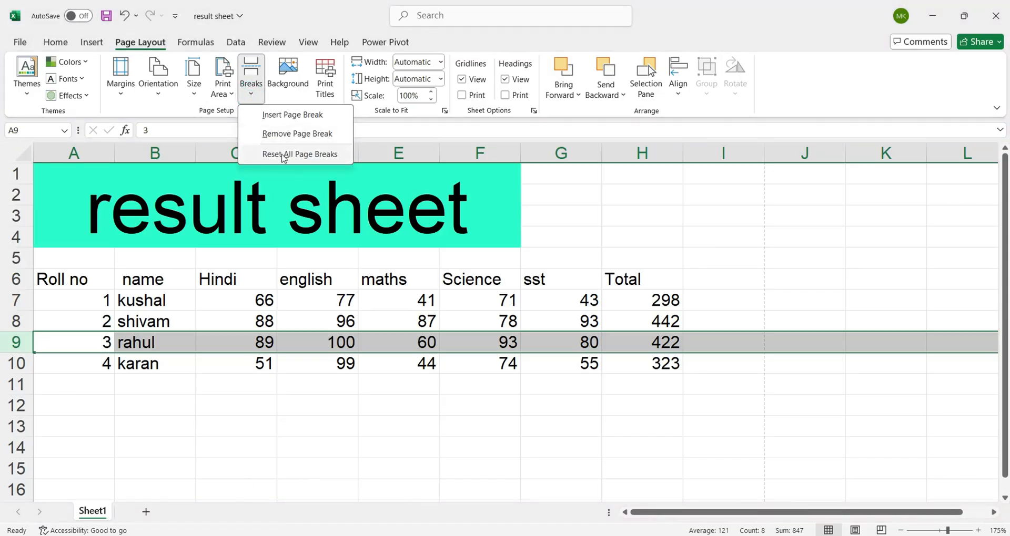
pyautogui.click(279, 136)
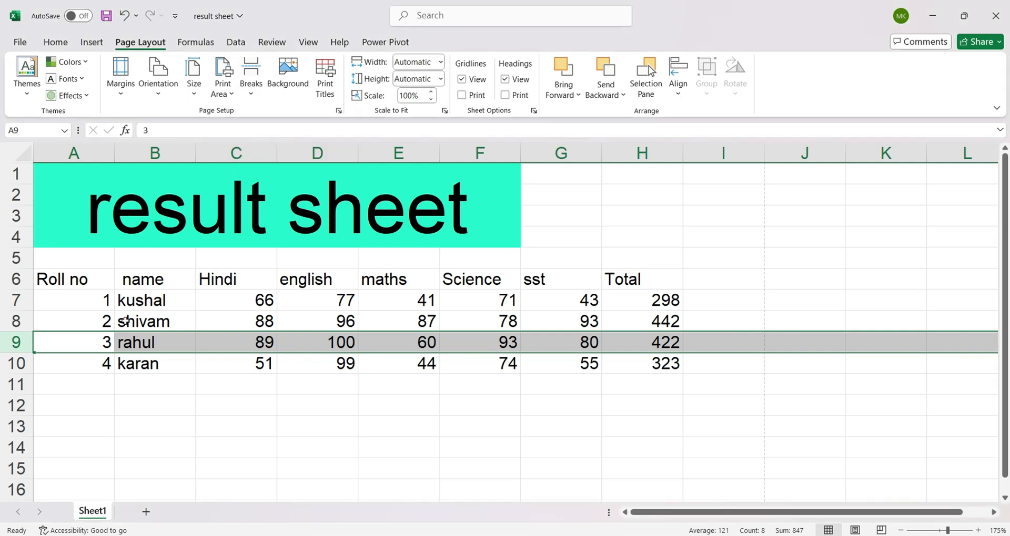
pyautogui.hotkey('ctrl', 'p')
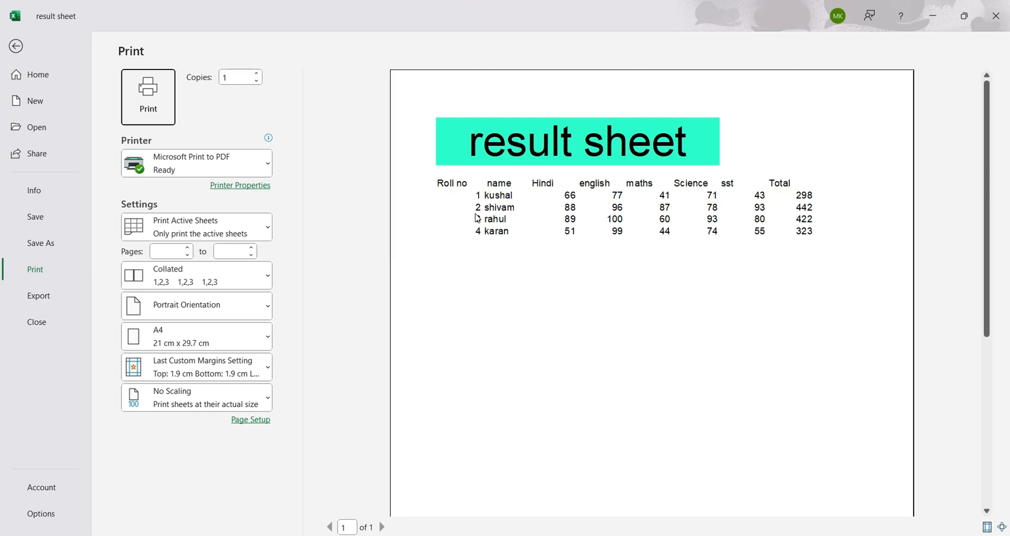
pyautogui.press('Escape')
# Step: Apply the picture IMG_20220722_210938 from the Remini folder as the sheet background, look it over, and undo it
pyautogui.click(210, 336)
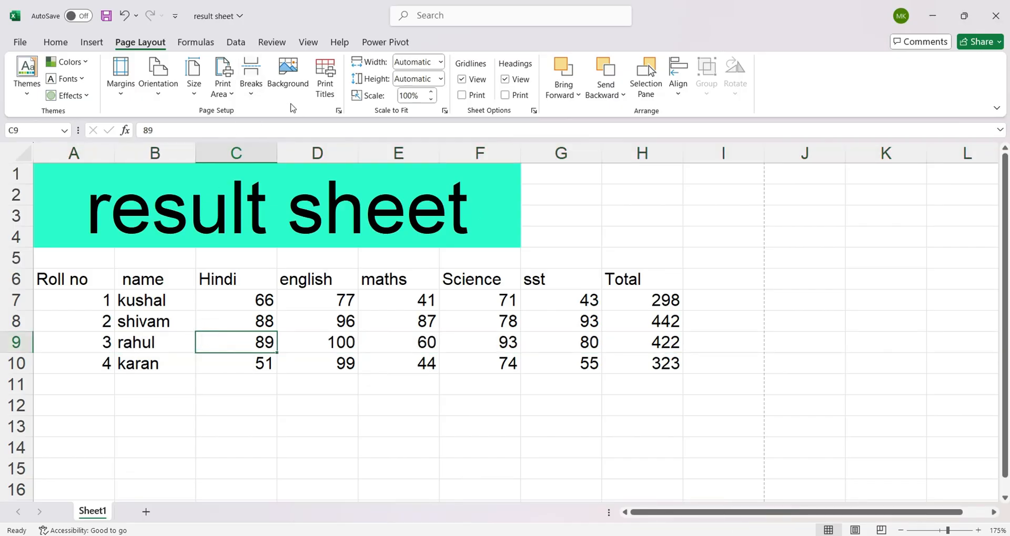
pyautogui.click(288, 73)
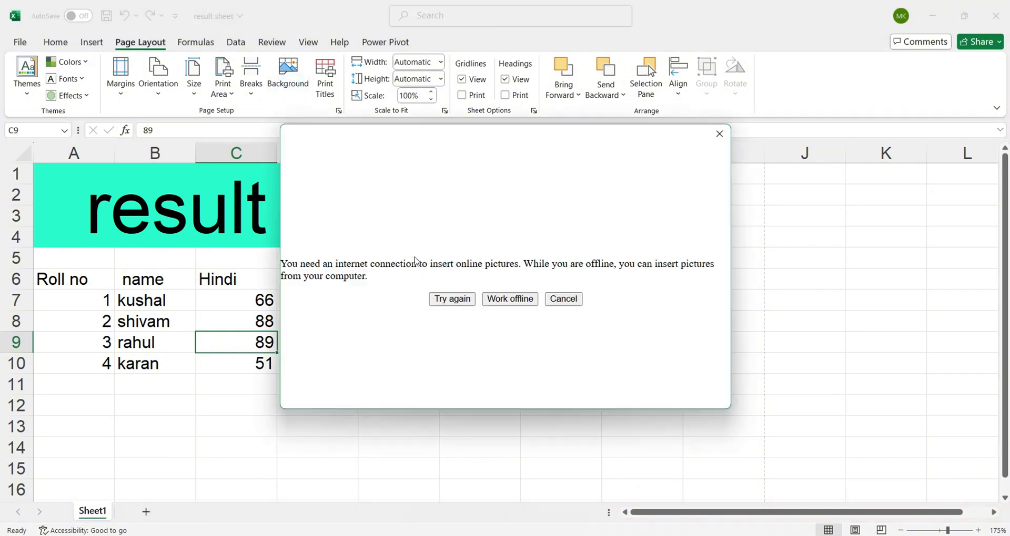
pyautogui.click(506, 298)
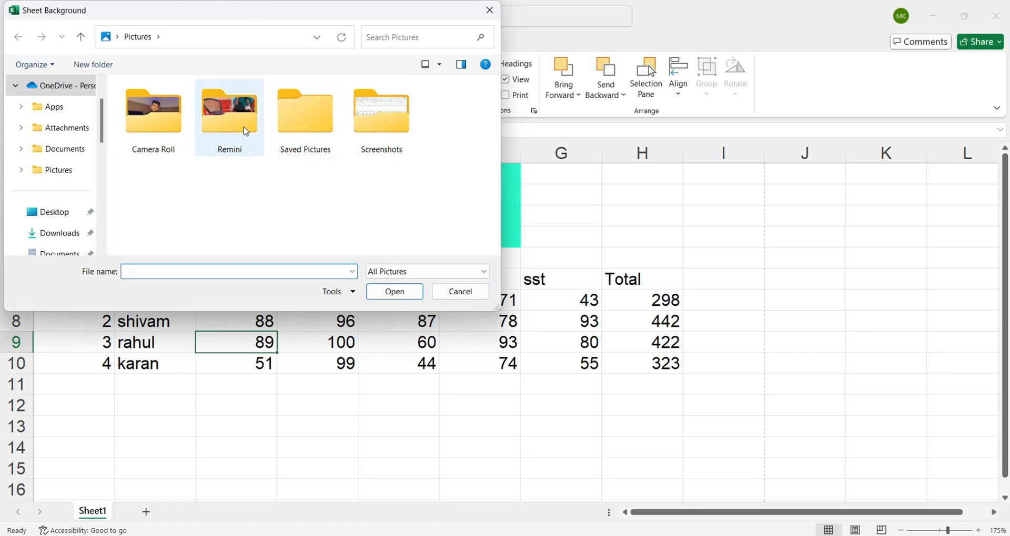
pyautogui.doubleClick(246, 131)
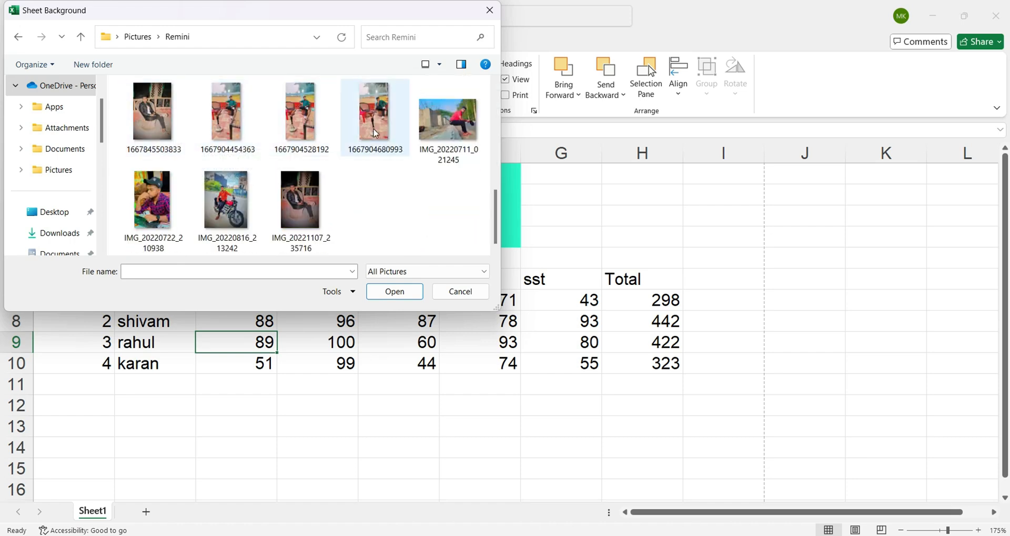
pyautogui.doubleClick(151, 202)
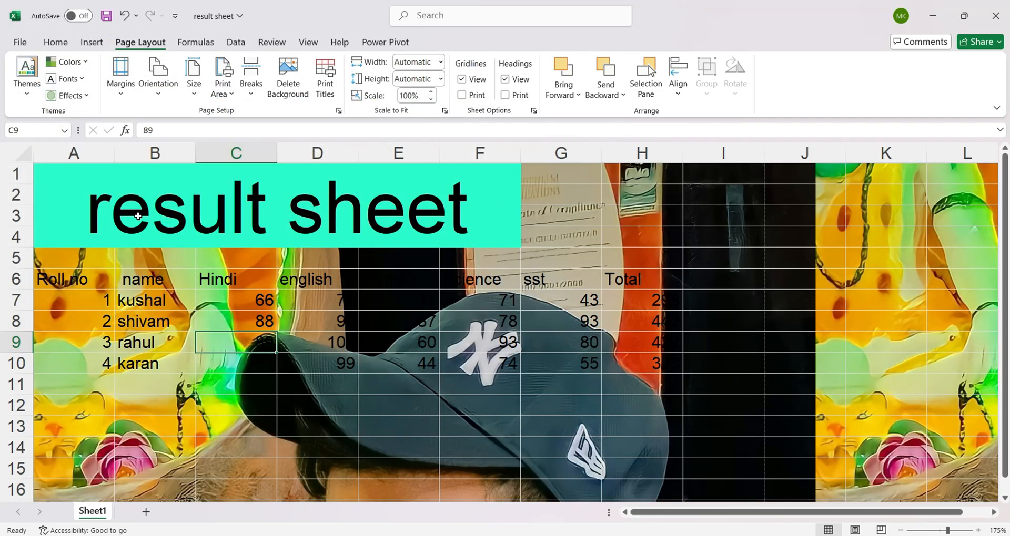
pyautogui.scroll(-7, 312, 309)
pyautogui.scroll(7, 313, 309)
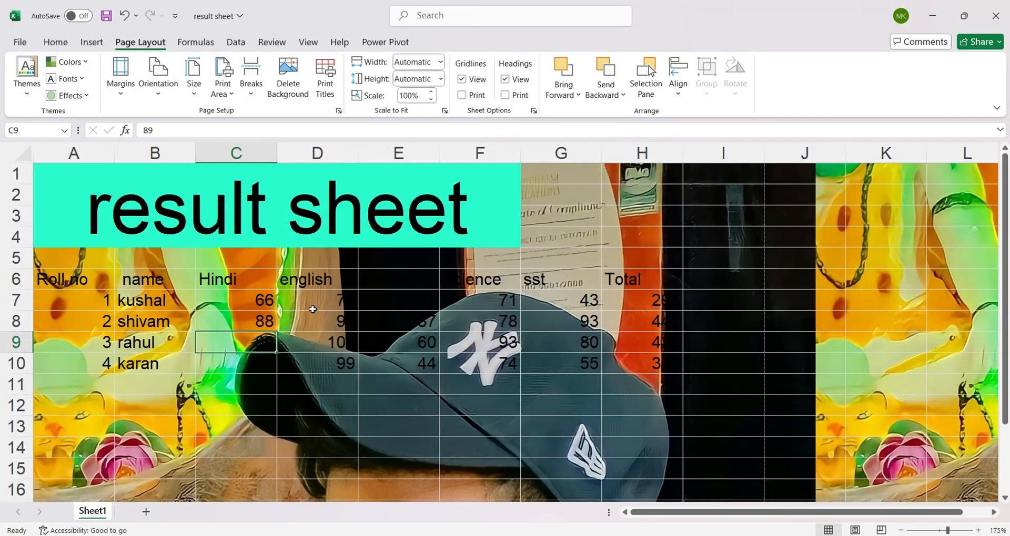
pyautogui.scroll(-14, 312, 310)
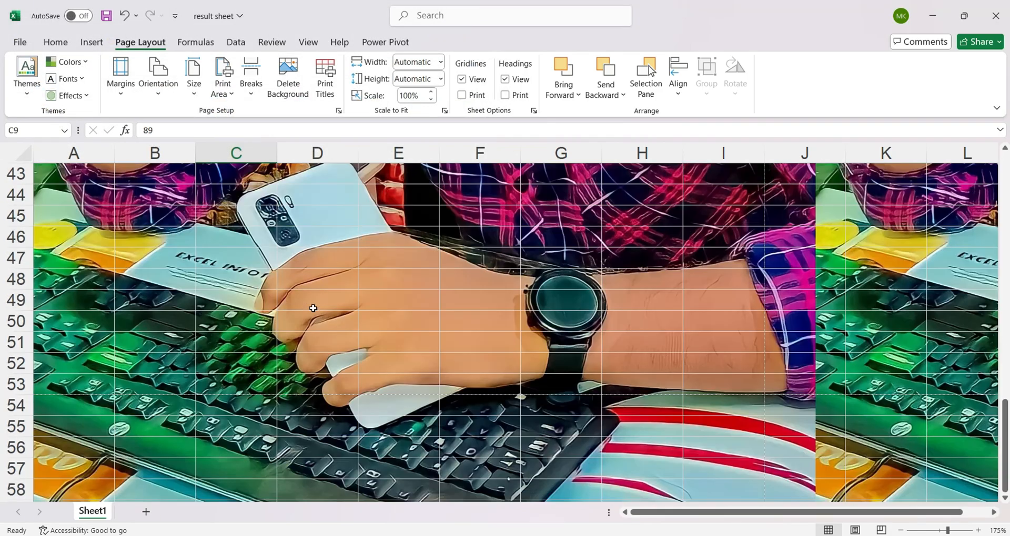
pyautogui.scroll(14, 313, 308)
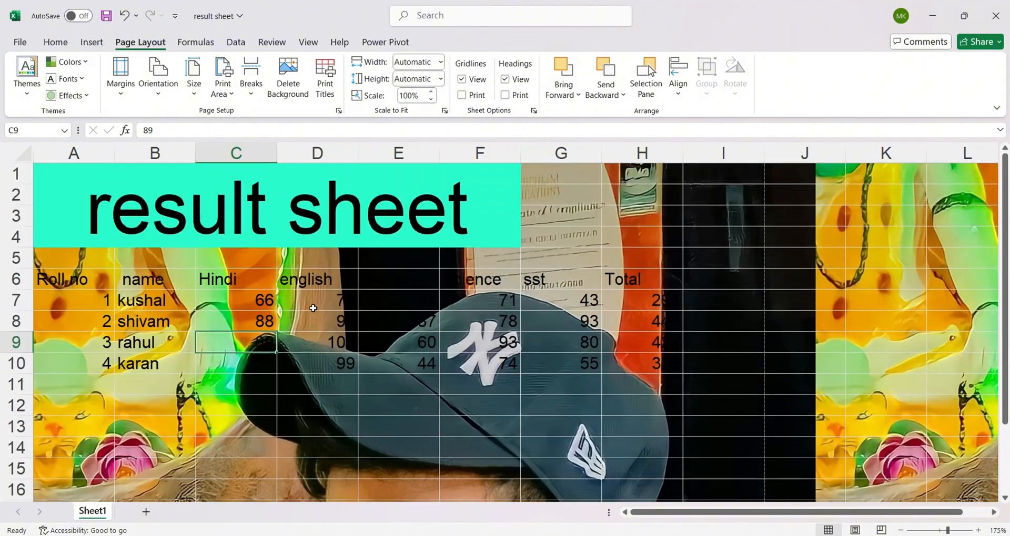
pyautogui.hotkey('ctrl', 'z')
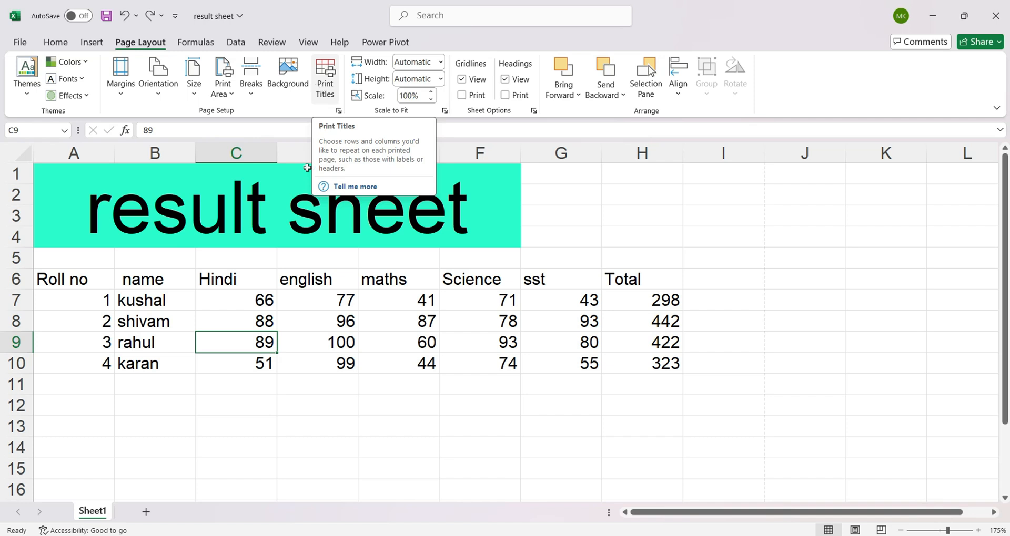
# Step: Fill the row 10 entries in columns A to H down through row 53 and check the page in the print preview
pyautogui.moveTo(74, 363); pyautogui.dragTo(636, 533)
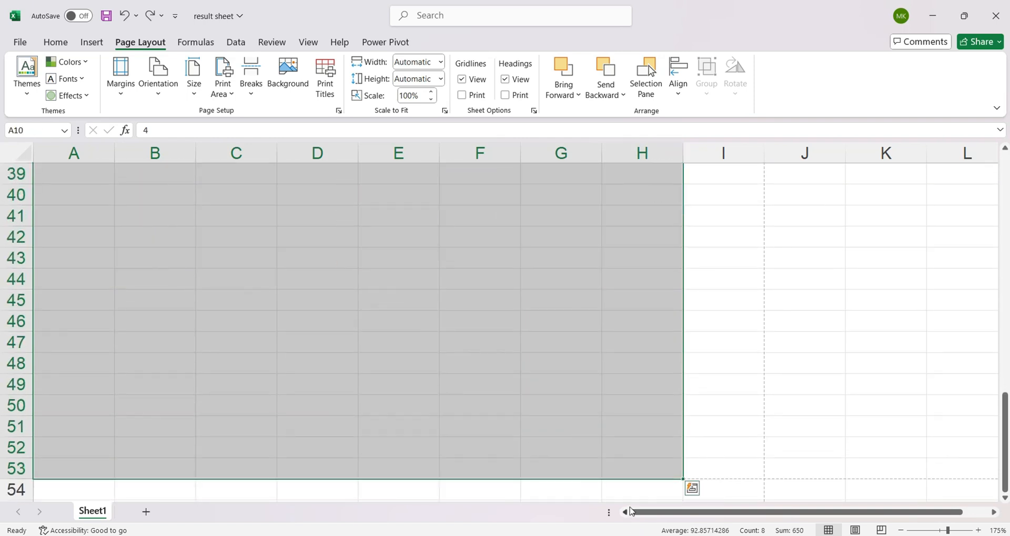
pyautogui.scroll(13, 547, 478)
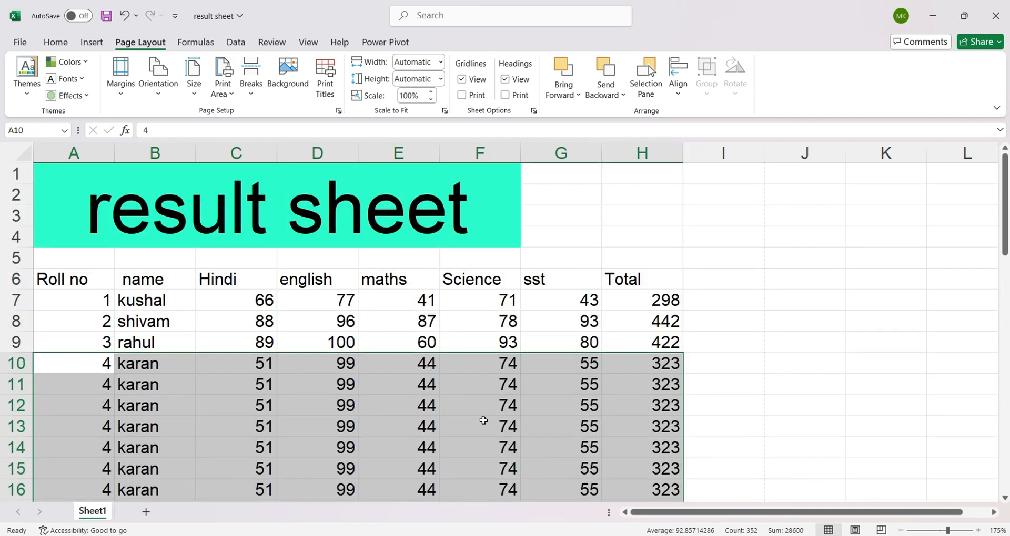
pyautogui.click(257, 368)
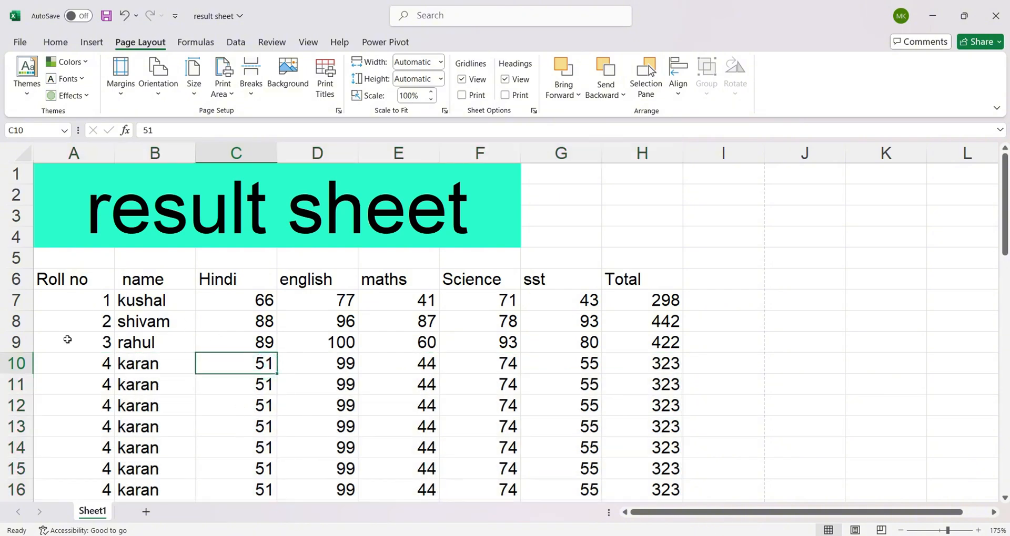
pyautogui.hotkey('ctrl', 'p')
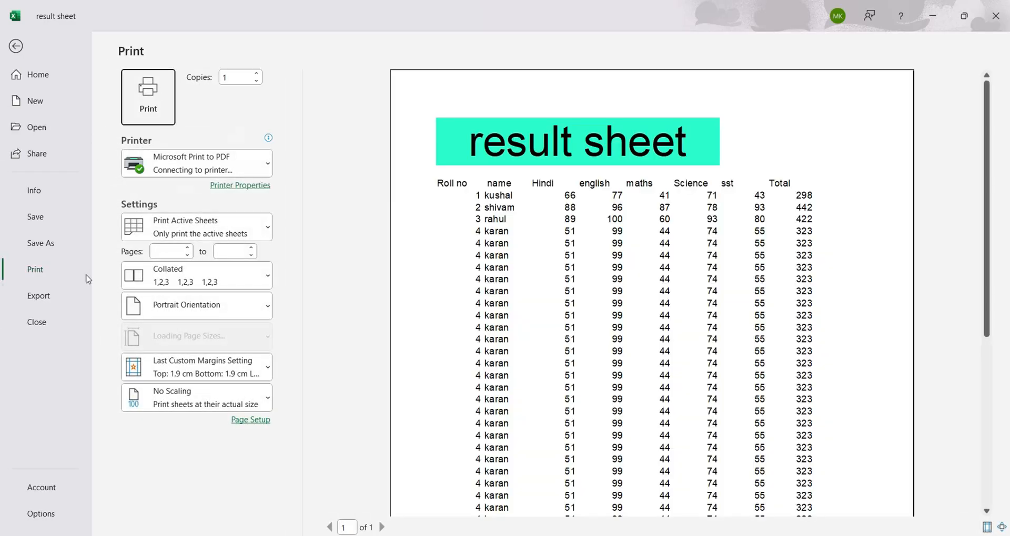
pyautogui.scroll(-5, 499, 304)
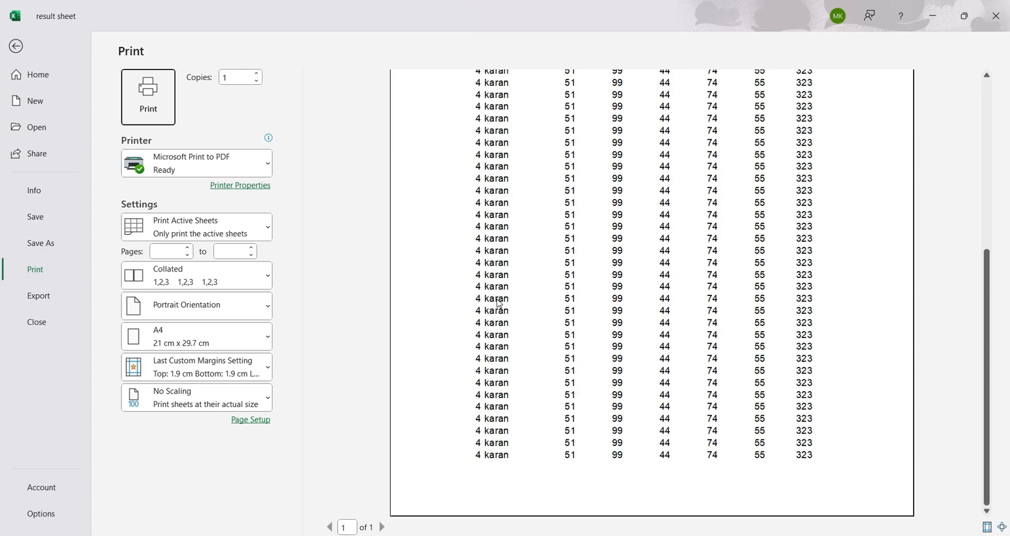
pyautogui.scroll(5, 499, 304)
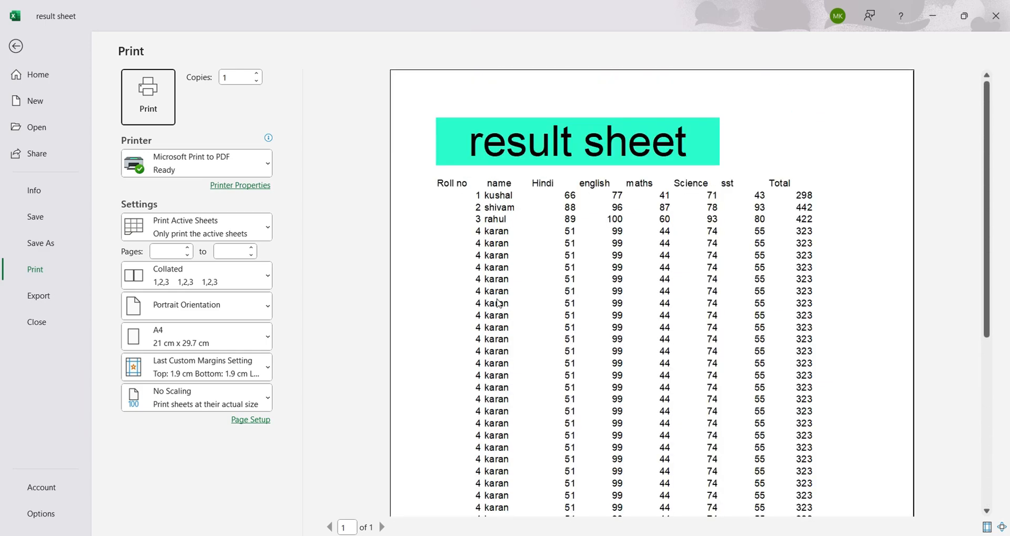
pyautogui.press('Escape')
# Step: Extend the copied entries in columns A to H from row 53 to row 75 and view both pages in the print preview
pyautogui.scroll(-15, 474, 331)
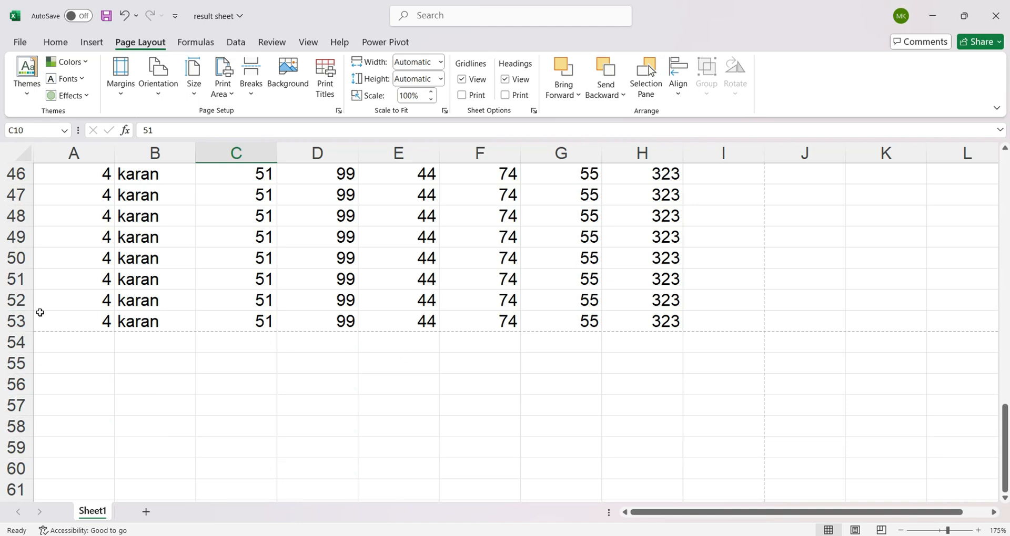
pyautogui.moveTo(58, 318); pyautogui.dragTo(672, 533)
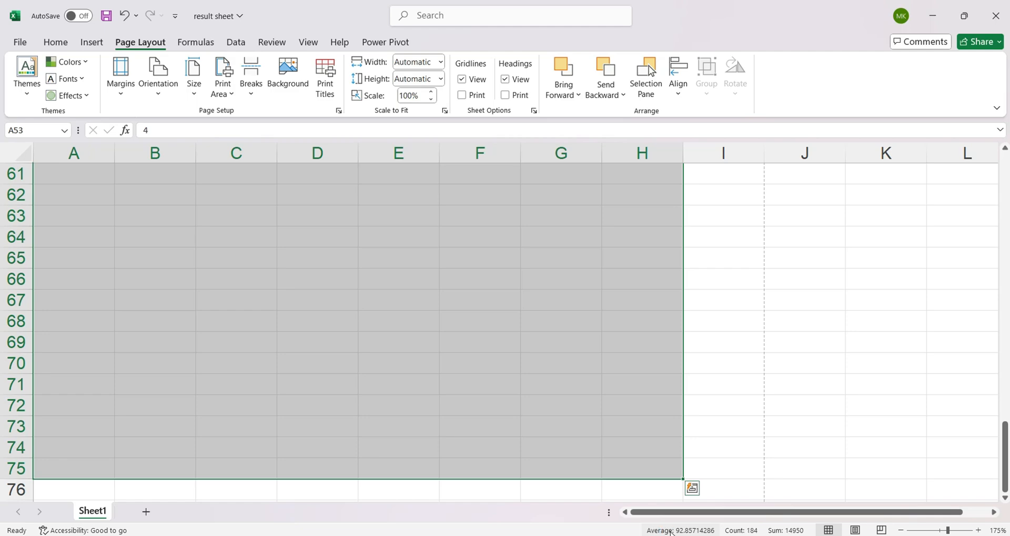
pyautogui.scroll(20, 578, 446)
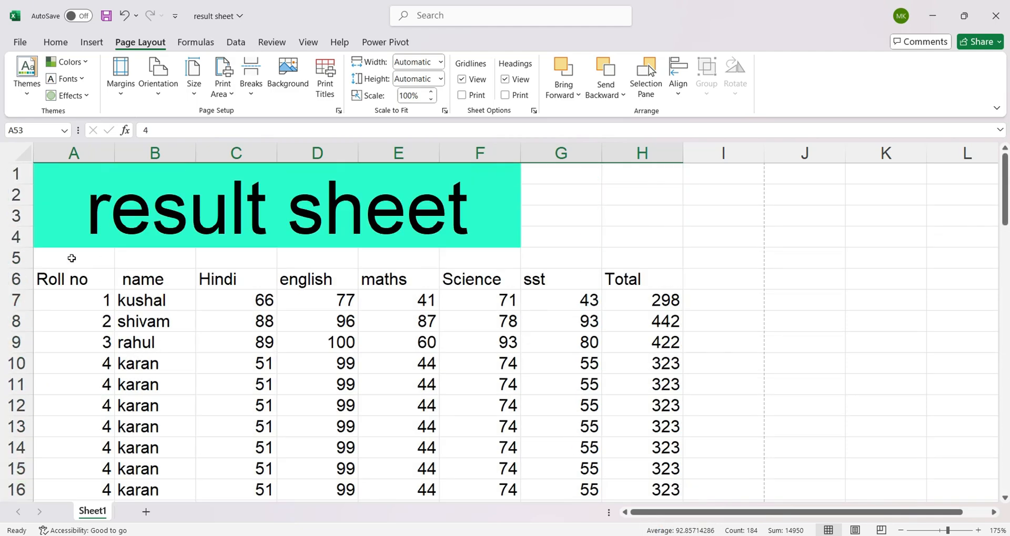
pyautogui.hotkey('ctrl', 'p')
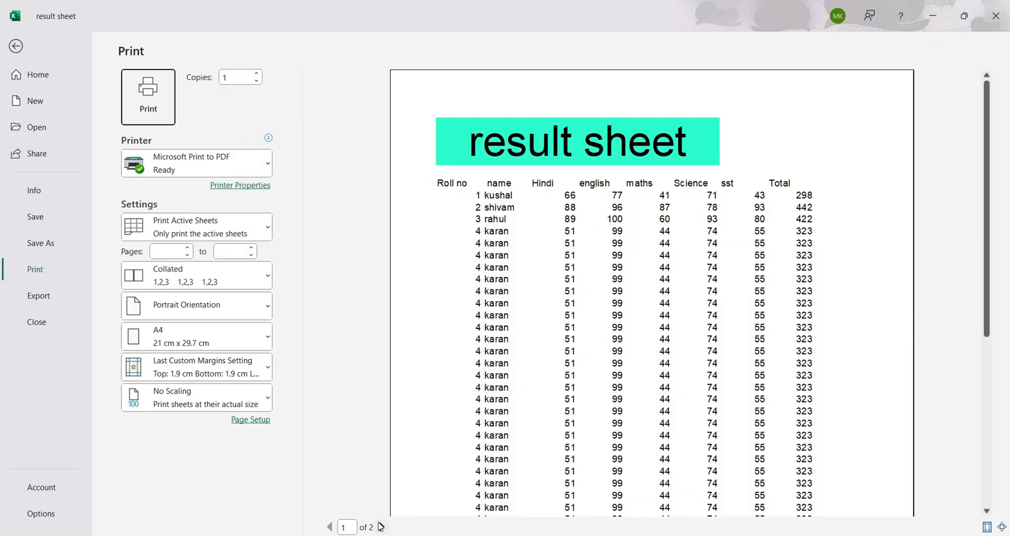
pyautogui.click(380, 526)
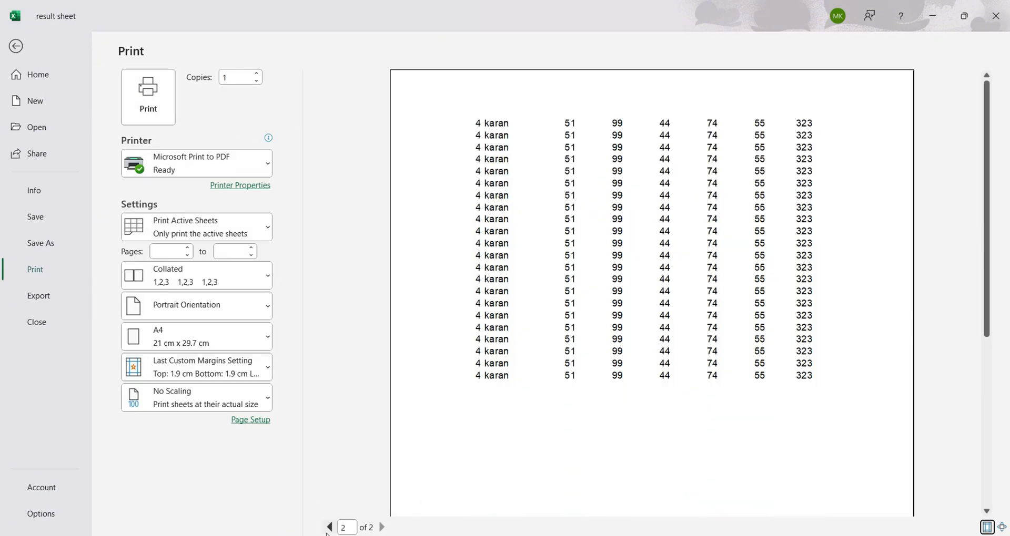
pyautogui.click(329, 527)
pyautogui.press('Escape')
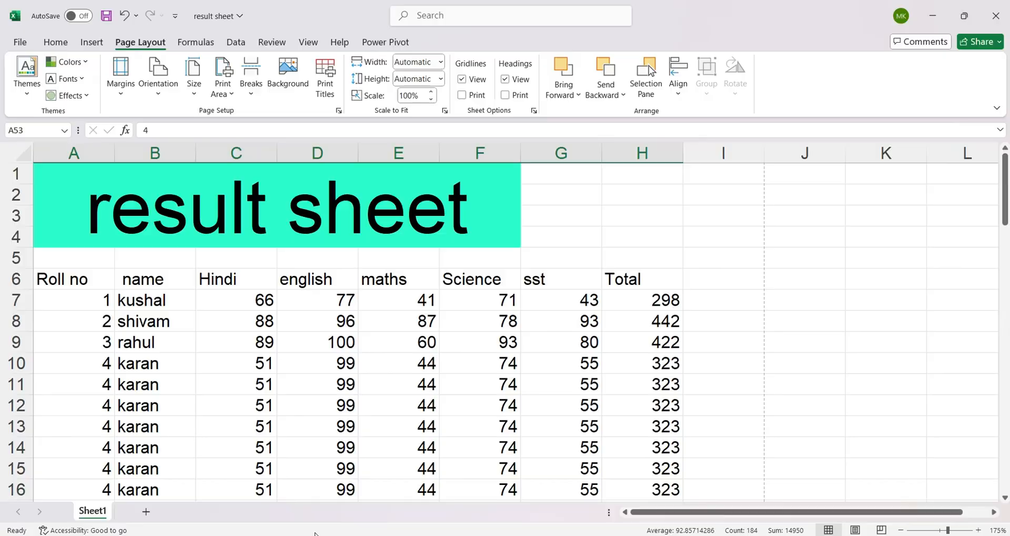
# Step: Compare the tops of pages 1 and 2 in the print preview to see which page carries the column headings
pyautogui.hotkey('ctrl', 'p')
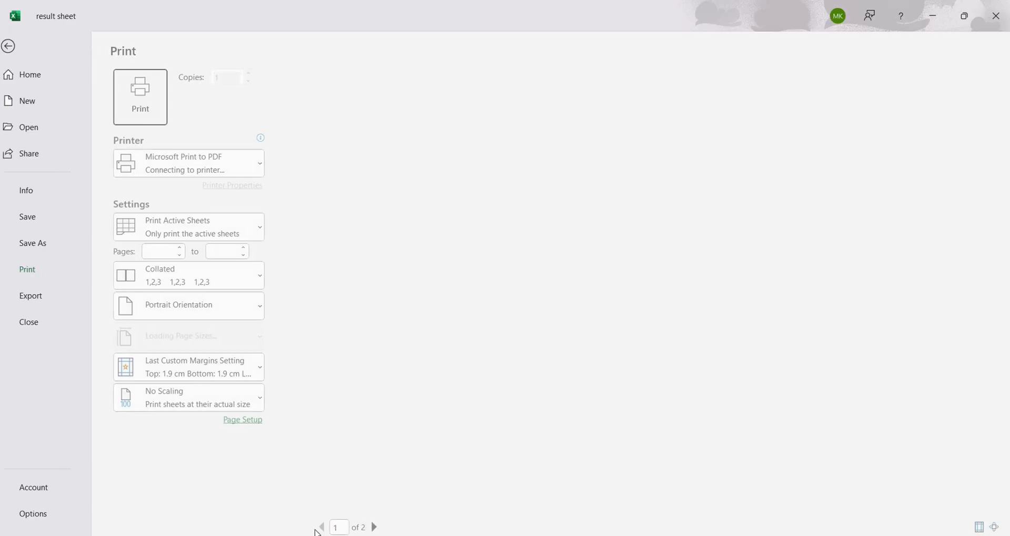
pyautogui.click(382, 527)
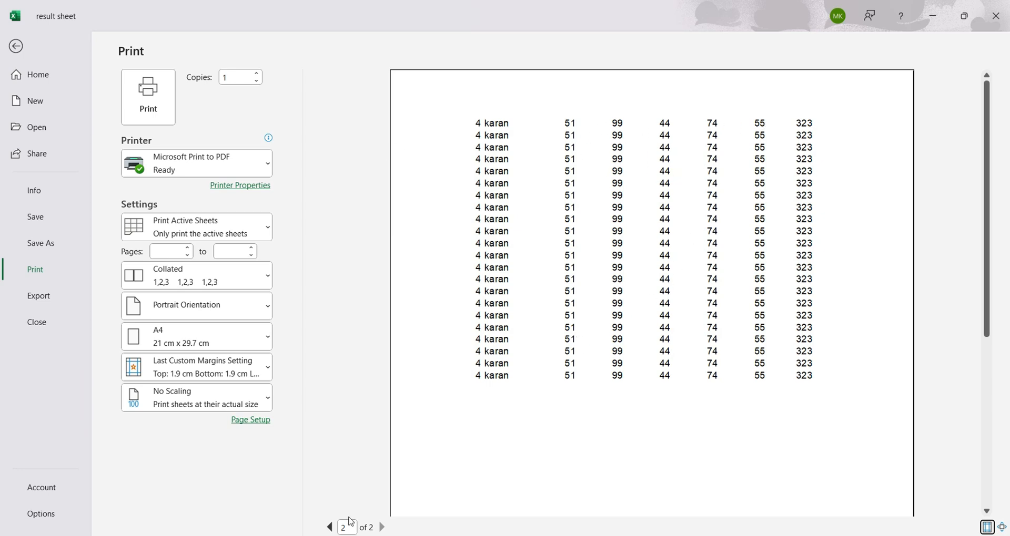
pyautogui.click(332, 532)
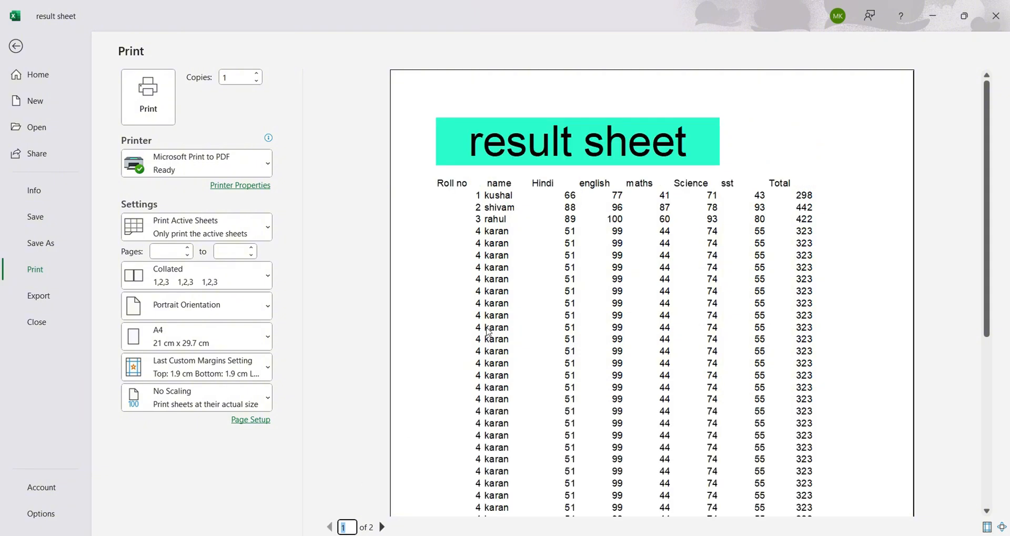
pyautogui.click(383, 527)
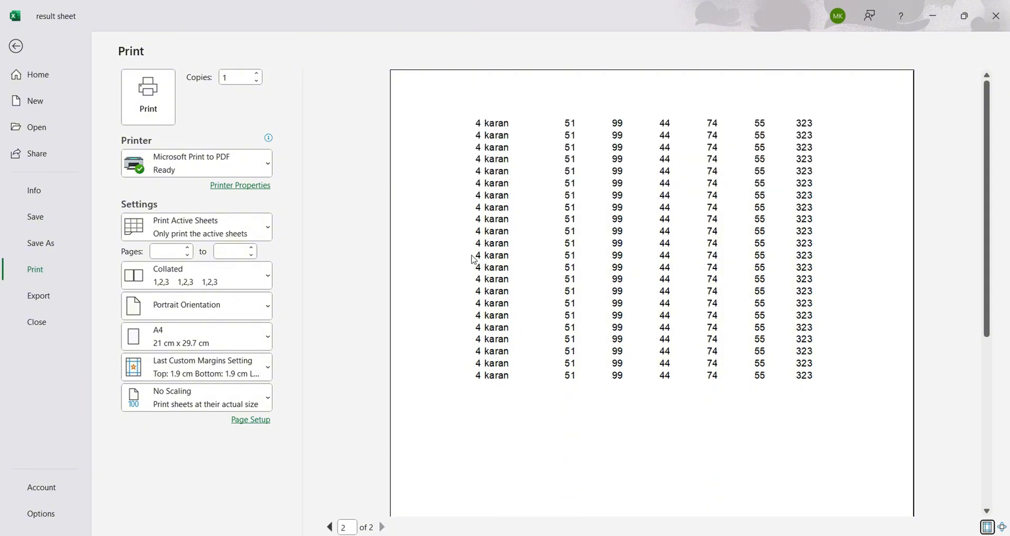
pyautogui.click(331, 528)
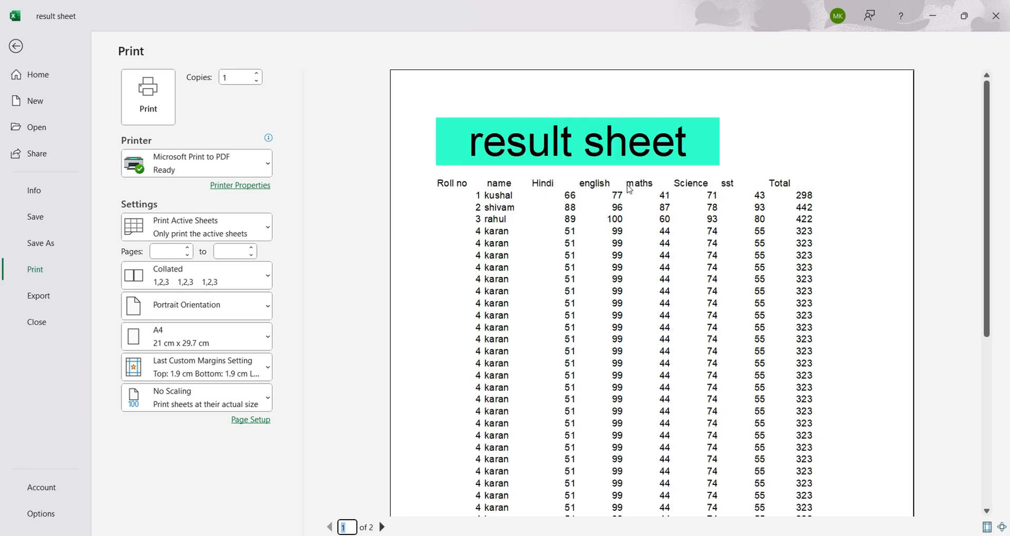
pyautogui.click(382, 527)
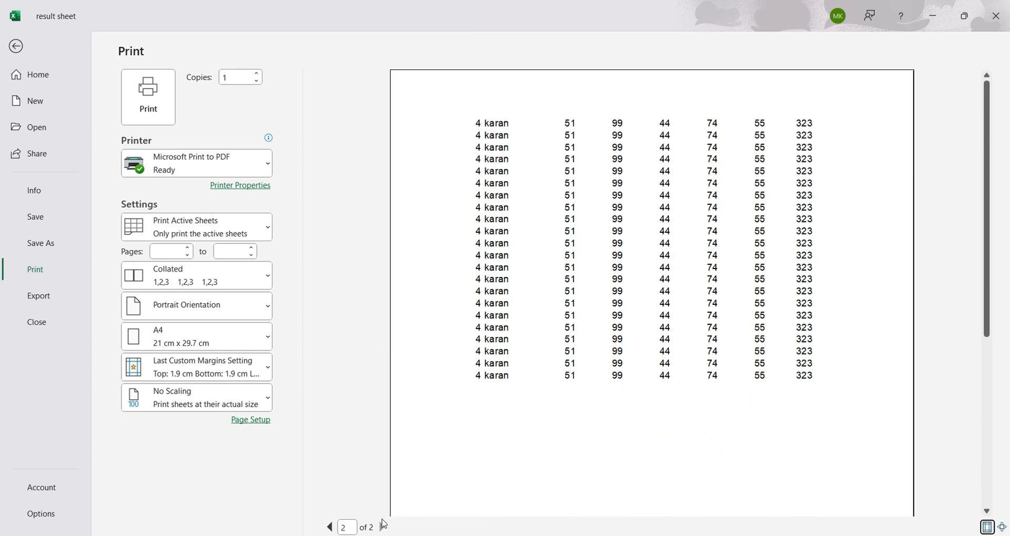
pyautogui.press('Escape')
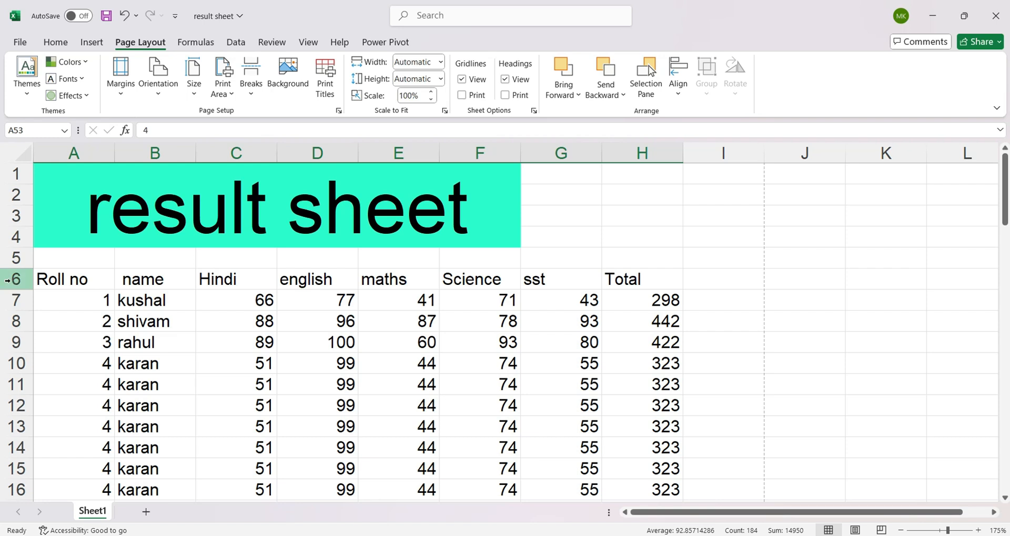
# Step: Set heading row 6 as the row to repeat at the top of every printed page and check page 2 in the print preview
pyautogui.click(9, 279)
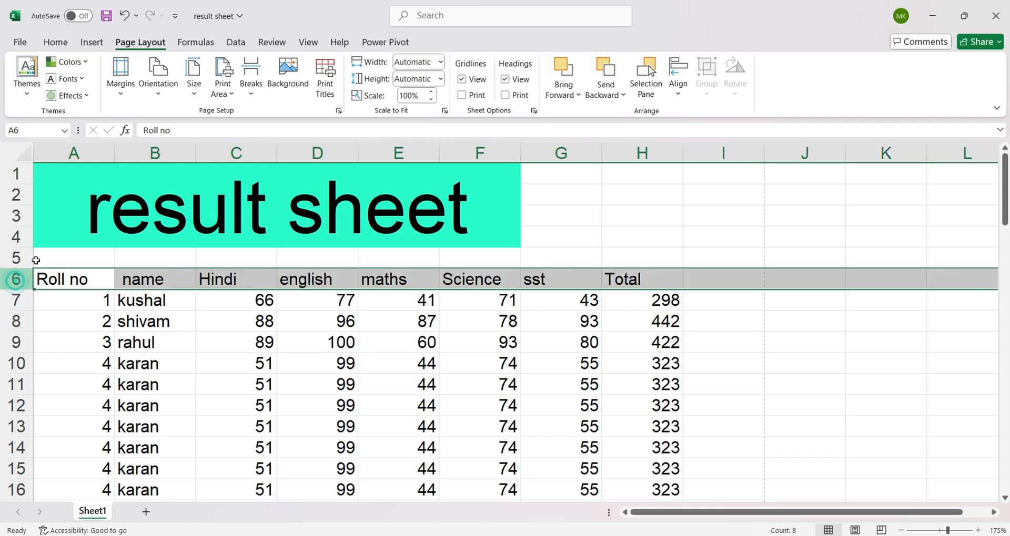
pyautogui.click(272, 42)
pyautogui.click(307, 42)
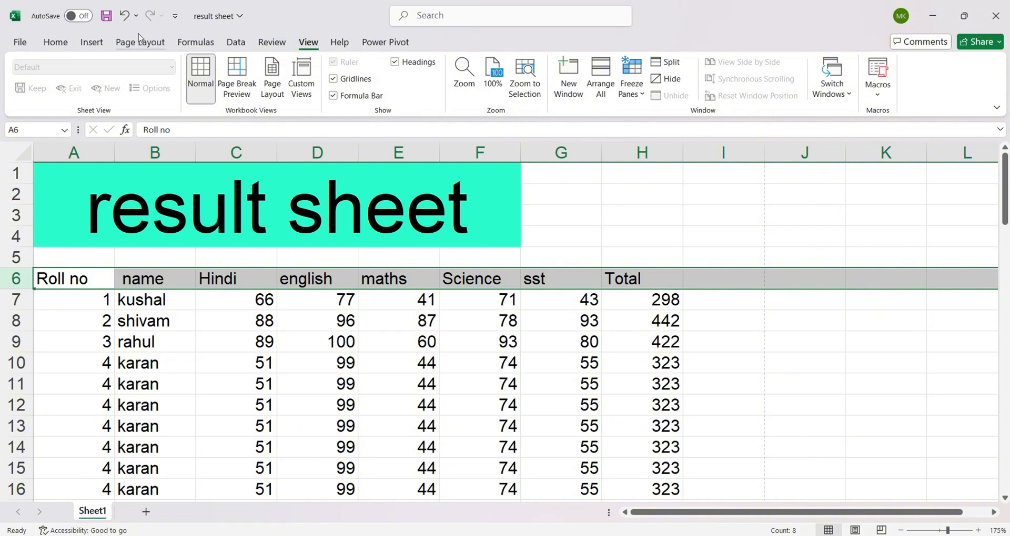
pyautogui.click(151, 46)
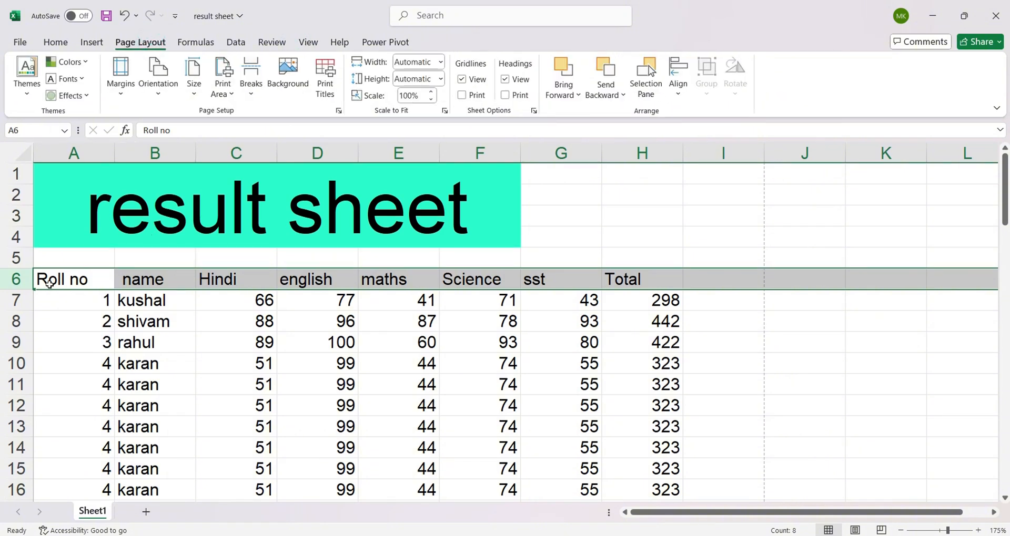
pyautogui.click(326, 73)
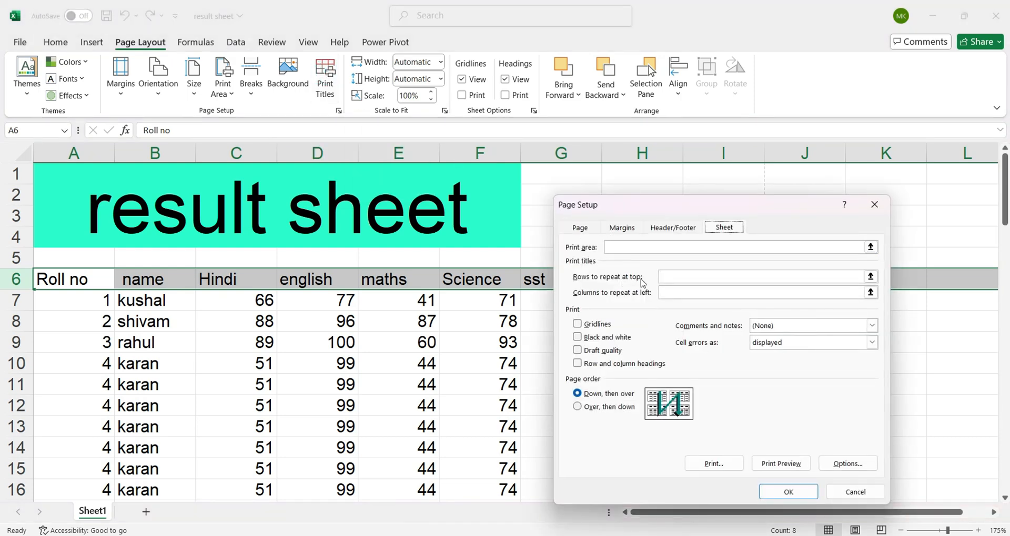
pyautogui.click(661, 279)
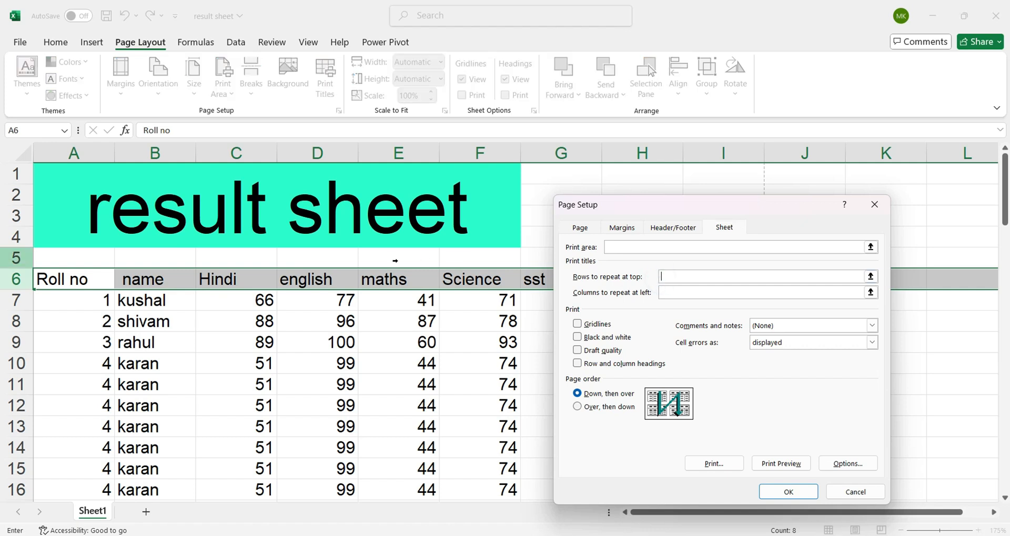
pyautogui.click(396, 282)
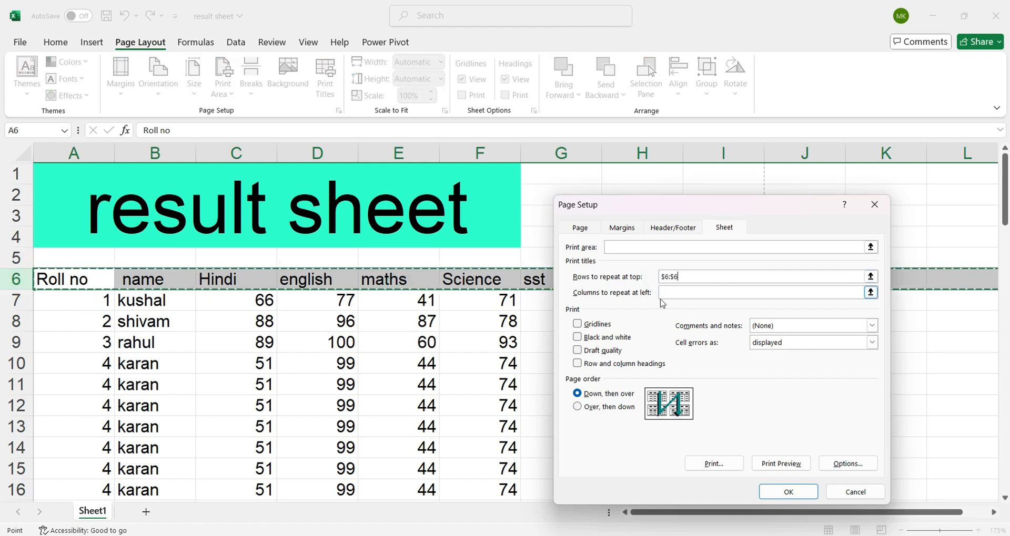
pyautogui.click(788, 492)
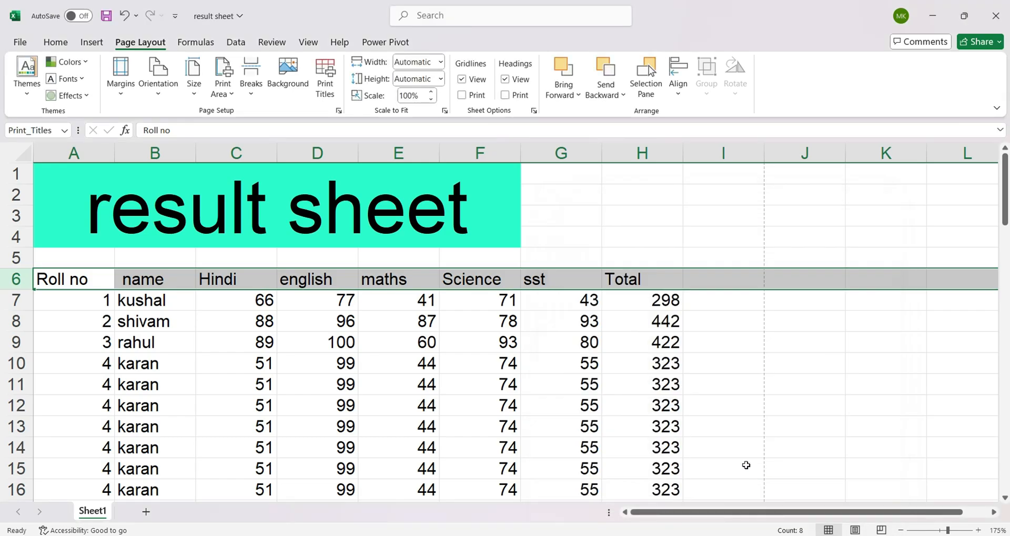
pyautogui.hotkey('ctrl', 'p')
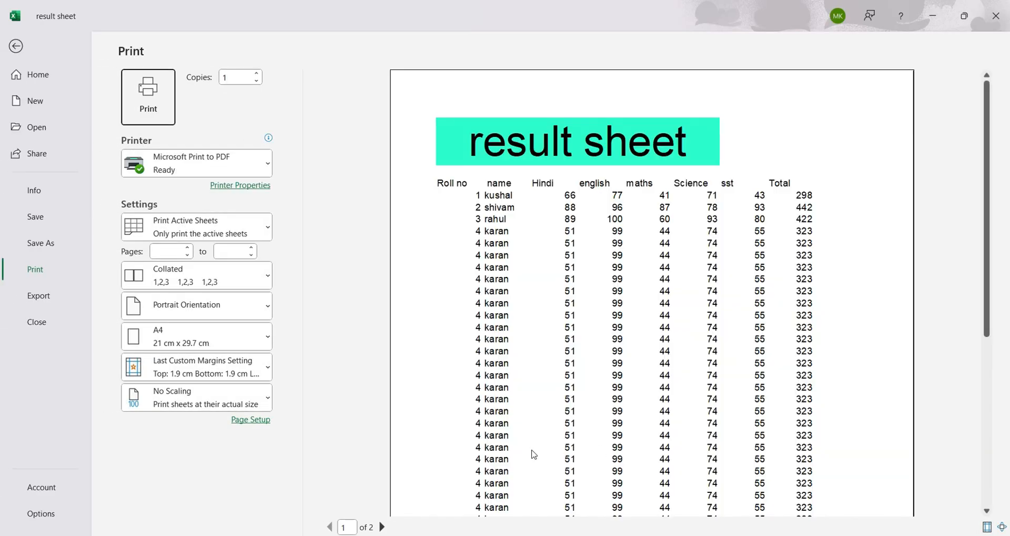
pyautogui.click(382, 528)
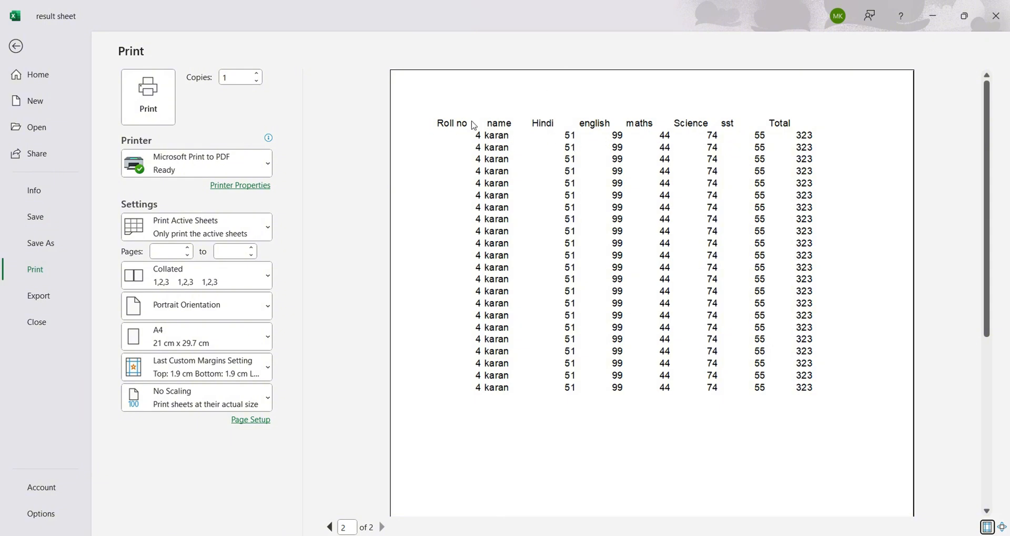
pyautogui.press('Escape')
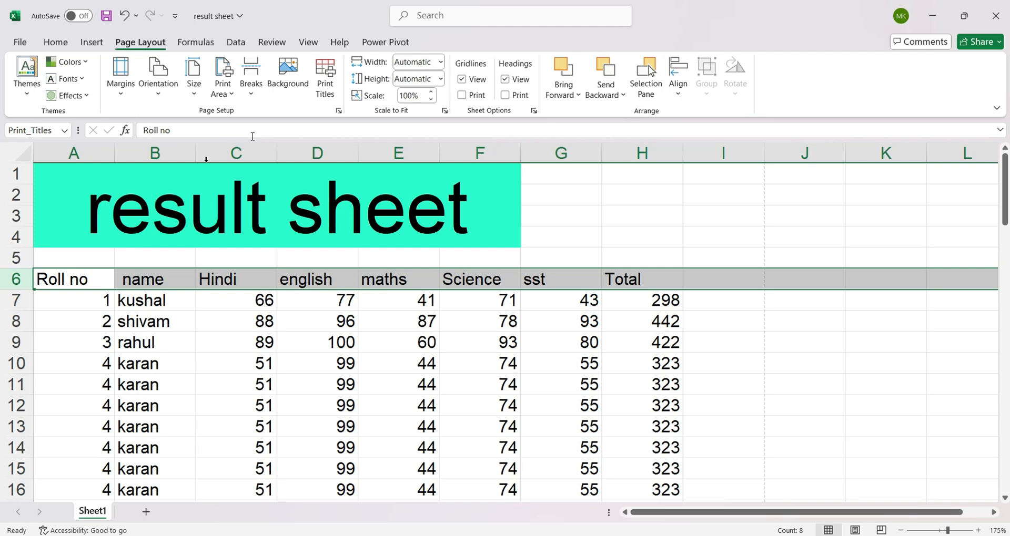
# Step: Clear the rows to repeat at top from the print titles
pyautogui.click(326, 87)
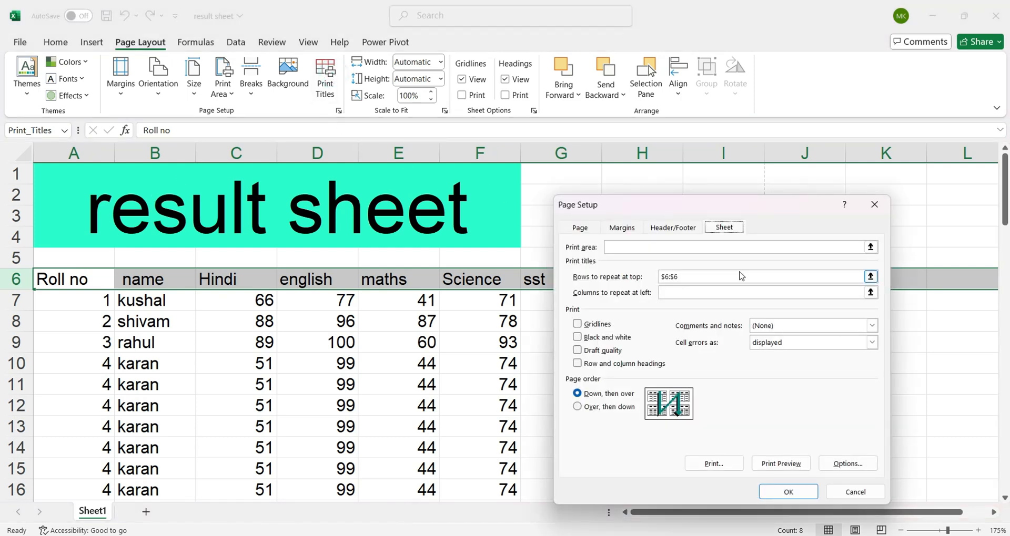
pyautogui.click(740, 275)
pyautogui.press('BackSpace')
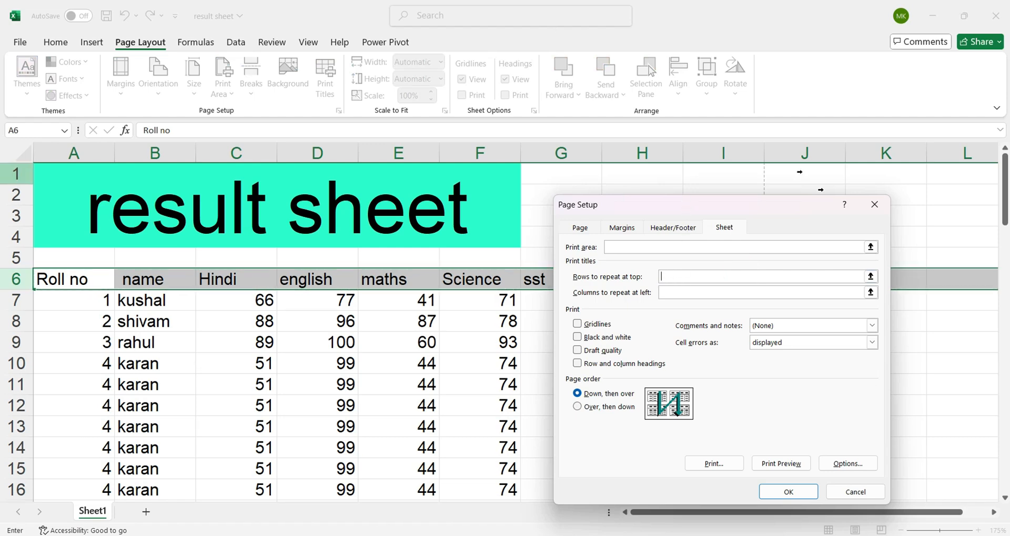
pyautogui.click(788, 491)
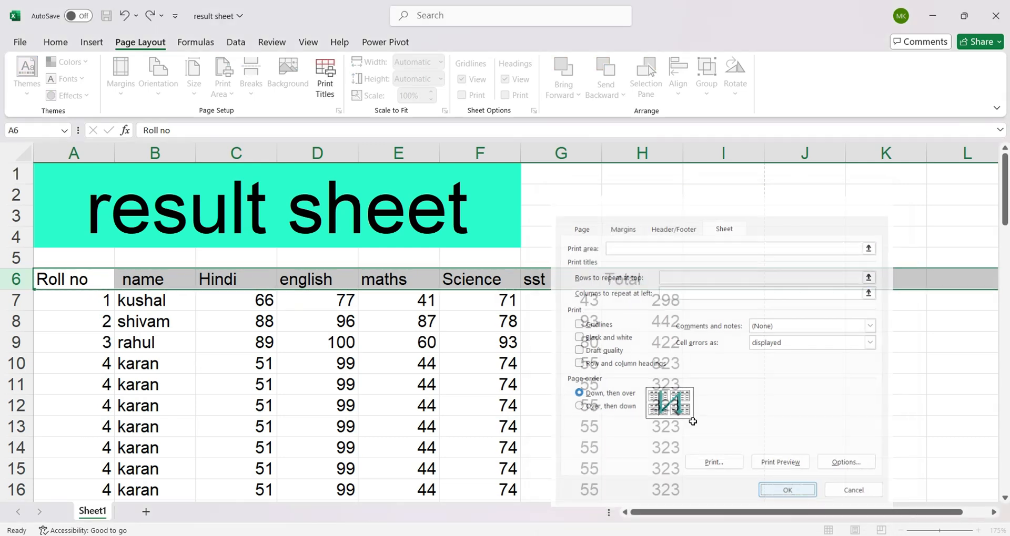
# Step: Select cell D7 and switch the worksheet to Page Layout view
pyautogui.click(317, 308)
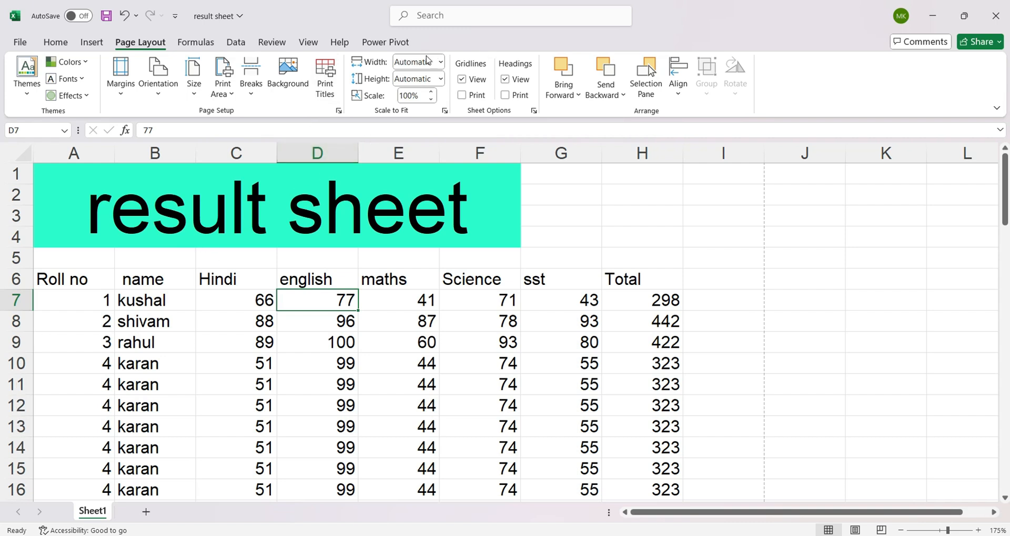
pyautogui.click(855, 530)
pyautogui.hotkey('ctrl', 'z')
pyautogui.click(854, 530)
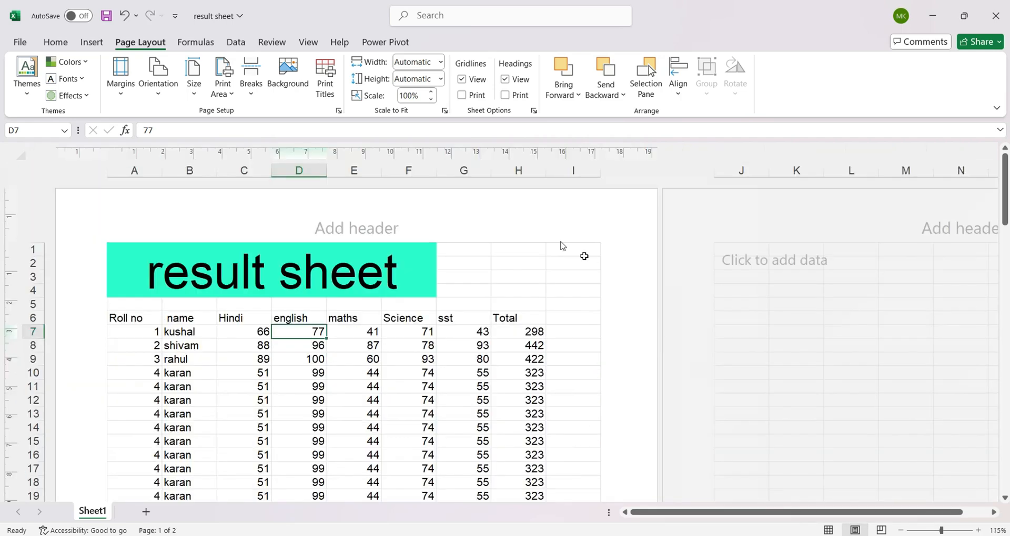
# Step: Raise the sheet's print scale to 155%
pyautogui.click(430, 91)
pyautogui.click(431, 92)
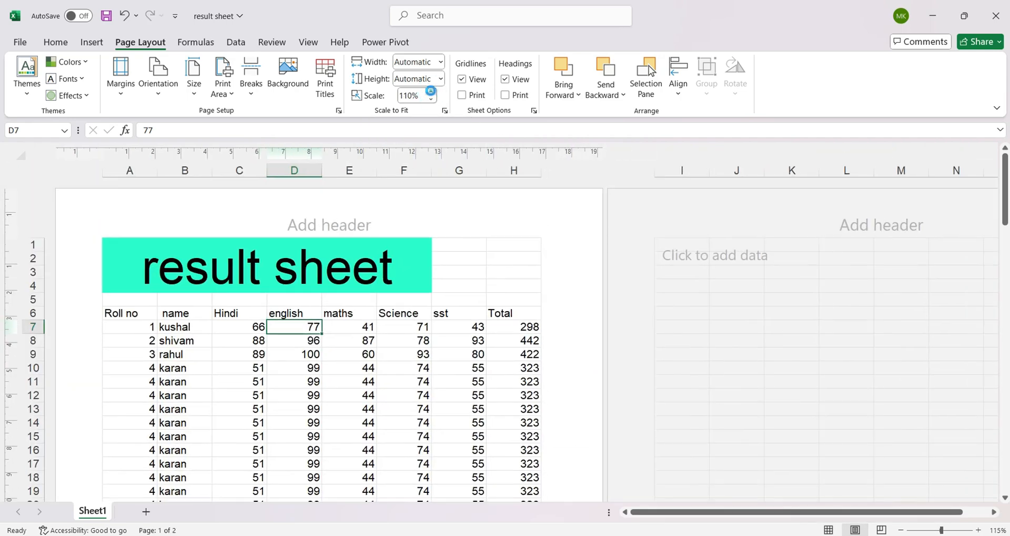
pyautogui.click(430, 91)
pyautogui.click(431, 92)
pyautogui.click(430, 91)
pyautogui.click(430, 92)
pyautogui.click(430, 91)
pyautogui.click(431, 91)
pyautogui.click(430, 91)
pyautogui.click(431, 91)
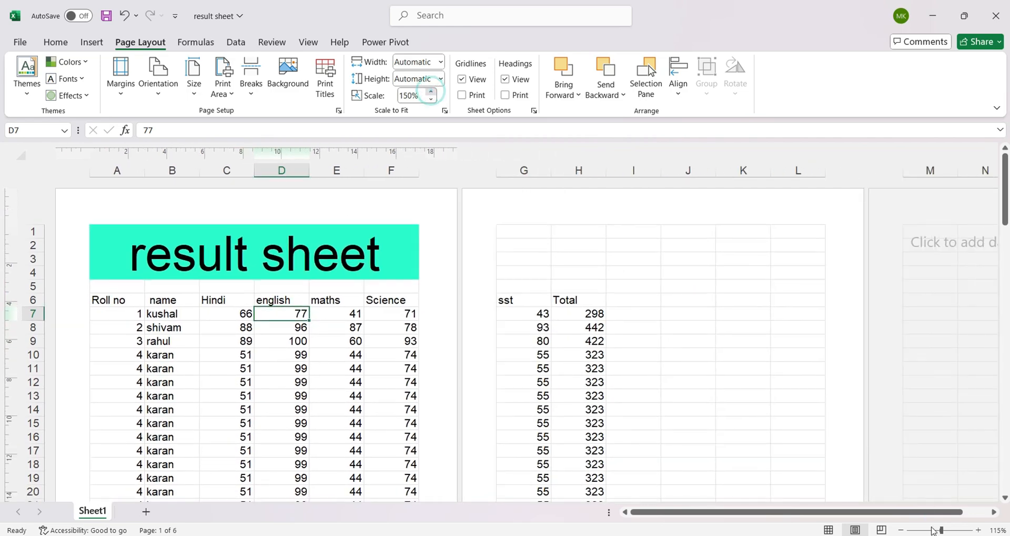
pyautogui.click(431, 91)
# Step: Raise the sheet's print scale to 195%
pyautogui.click(946, 530)
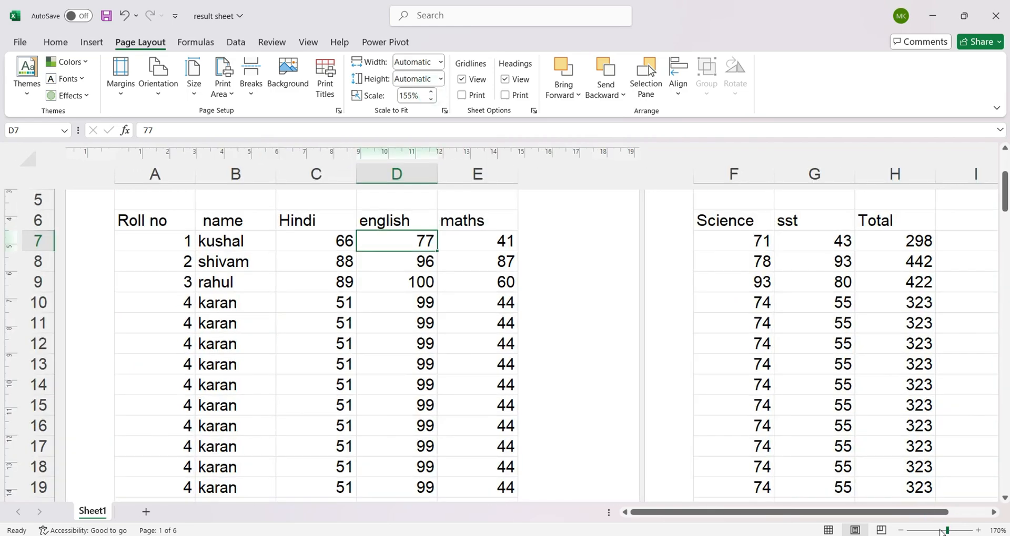
pyautogui.click(957, 531)
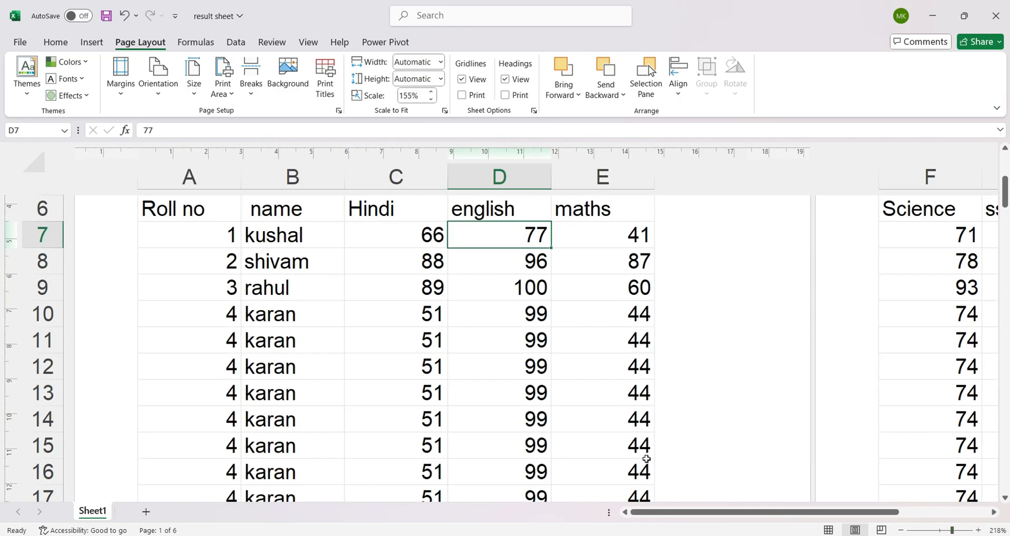
pyautogui.click(429, 92)
pyautogui.click(429, 92)
pyautogui.click(429, 92)
pyautogui.click(429, 92)
pyautogui.click(429, 92)
pyautogui.click(430, 92)
pyautogui.click(429, 92)
pyautogui.click(429, 92)
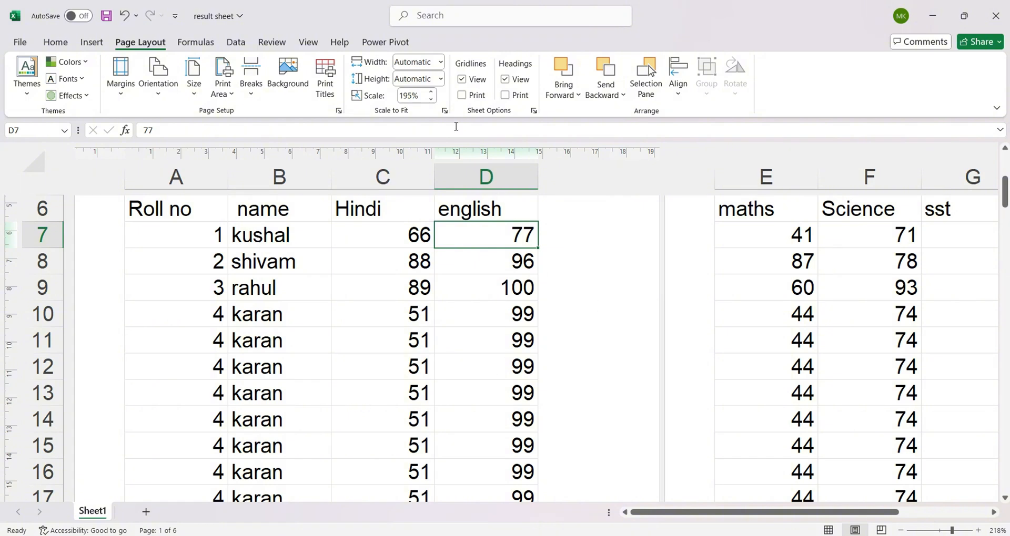
# Step: Lower the sheet's print scale to 120%
pyautogui.click(434, 101)
pyautogui.click(434, 100)
pyautogui.click(434, 100)
pyautogui.click(434, 100)
pyautogui.click(434, 101)
pyautogui.click(433, 101)
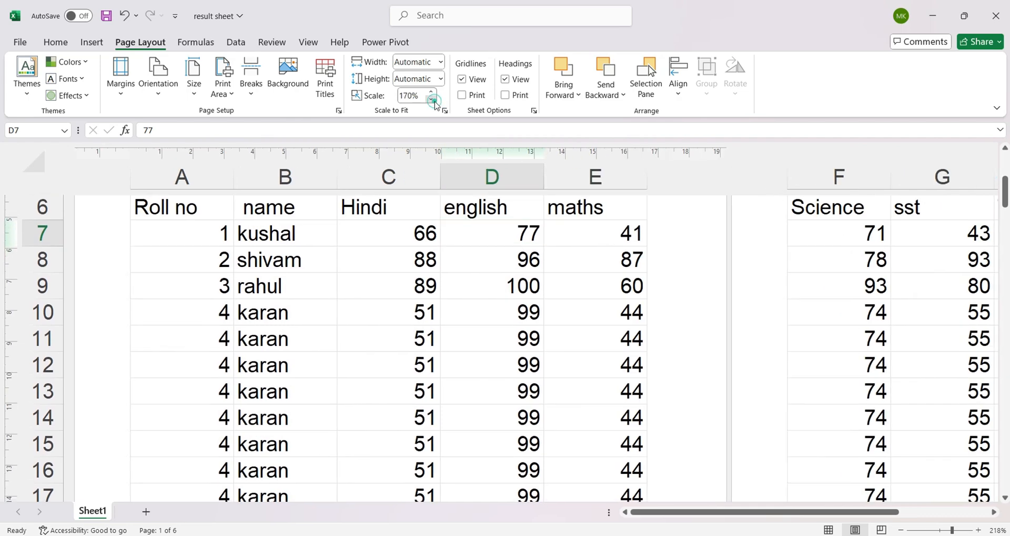
pyautogui.click(431, 99)
pyautogui.click(430, 99)
pyautogui.click(430, 99)
pyautogui.click(430, 99)
pyautogui.click(431, 99)
pyautogui.click(430, 99)
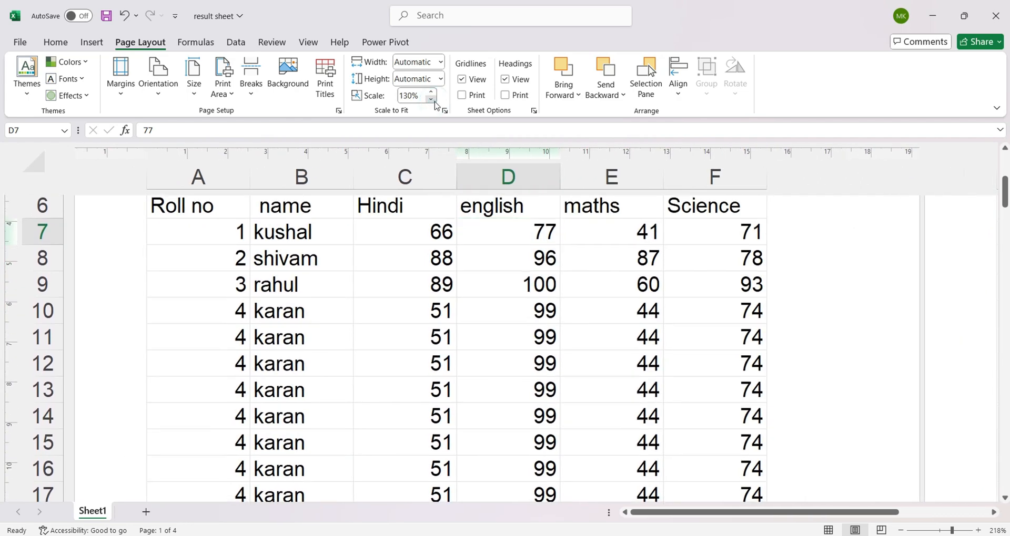
pyautogui.click(430, 99)
pyautogui.click(431, 99)
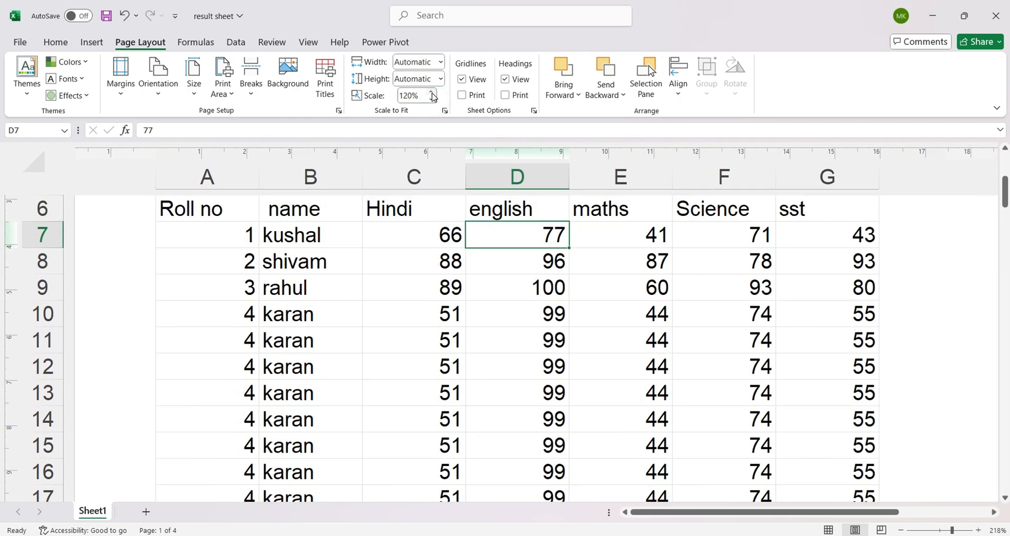
# Step: Raise the sheet's print scale to 250%
pyautogui.click(431, 93)
pyautogui.click(432, 93)
pyautogui.click(431, 94)
pyautogui.click(431, 94)
pyautogui.click(431, 93)
pyautogui.click(432, 94)
pyautogui.click(431, 93)
pyautogui.click(431, 93)
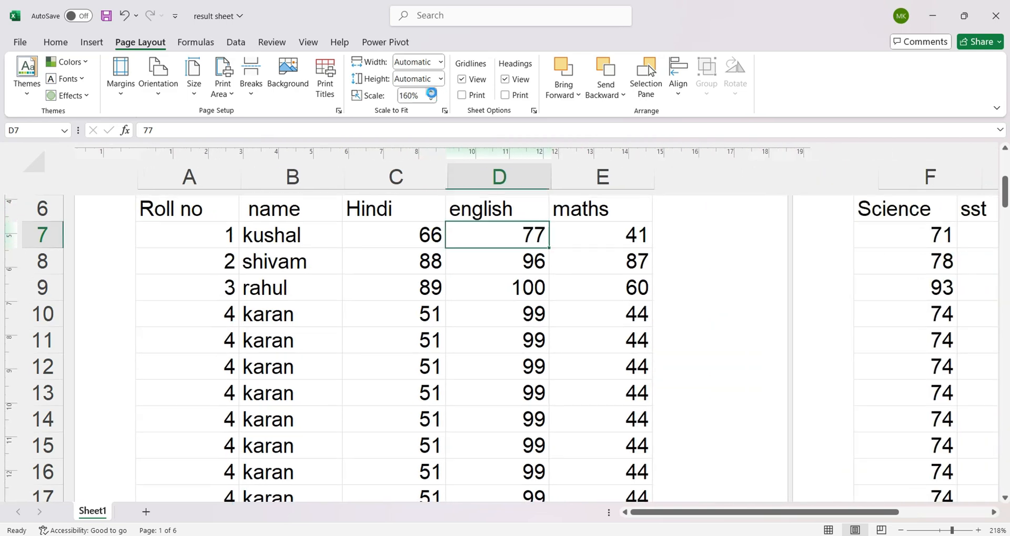
pyautogui.click(431, 93)
pyautogui.click(431, 93)
pyautogui.click(431, 93)
pyautogui.click(431, 93)
pyautogui.click(431, 93)
pyautogui.click(432, 93)
pyautogui.click(431, 93)
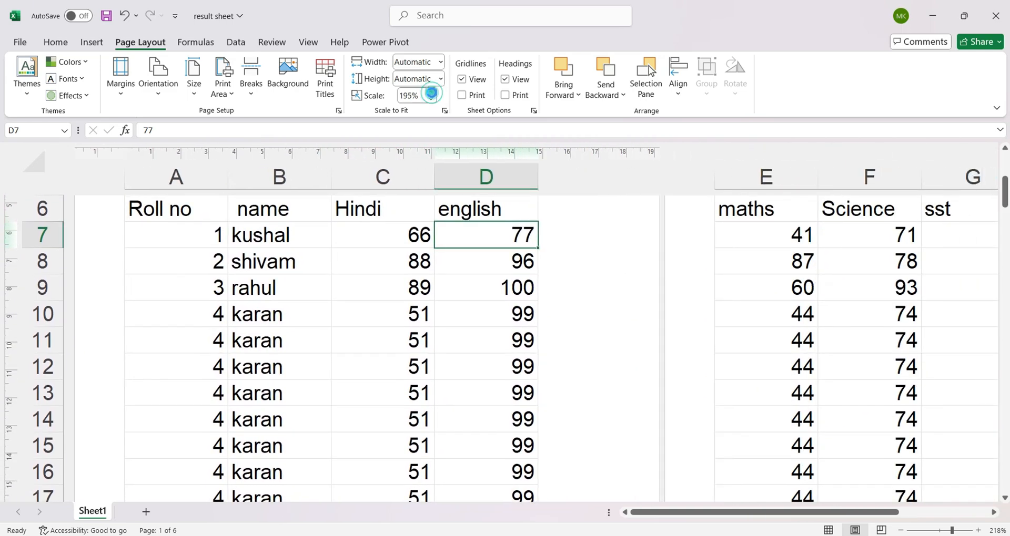
pyautogui.click(431, 93)
pyautogui.click(431, 93)
pyautogui.click(432, 93)
pyautogui.click(431, 93)
pyautogui.click(431, 93)
pyautogui.click(431, 93)
pyautogui.click(432, 93)
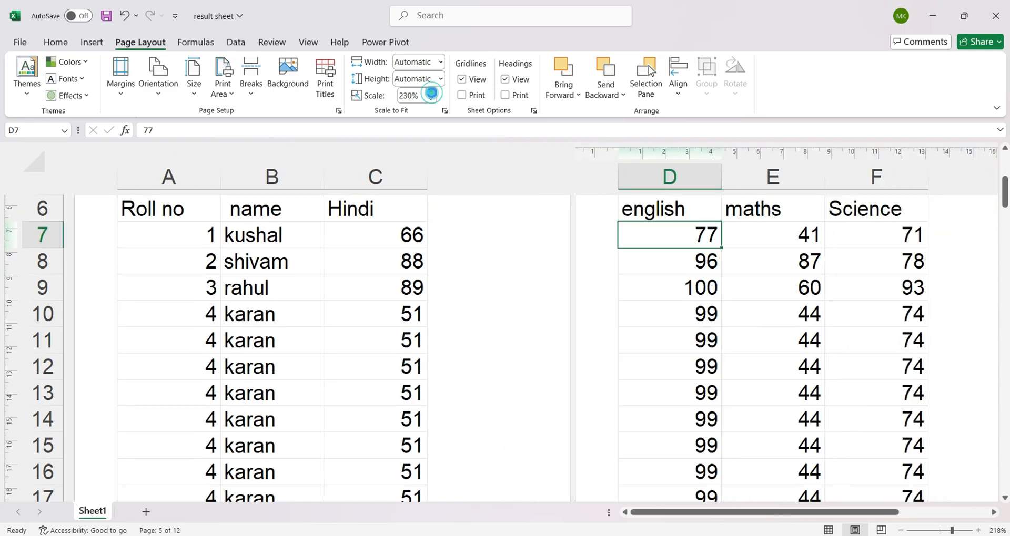
pyautogui.click(431, 93)
pyautogui.click(432, 93)
pyautogui.click(431, 93)
pyautogui.click(432, 93)
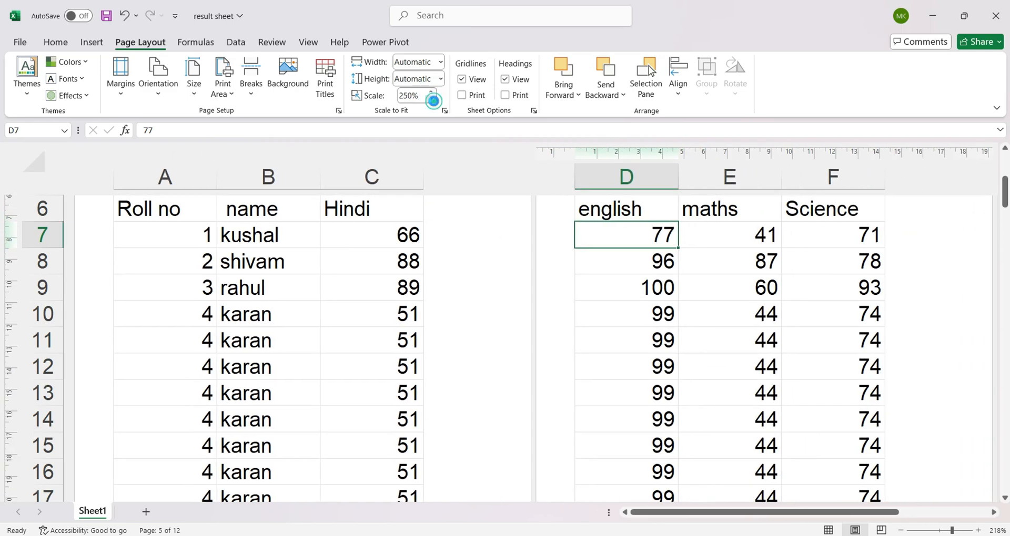
# Step: Lower the sheet's print scale to 120%
pyautogui.click(432, 100)
pyautogui.click(432, 100)
pyautogui.click(432, 100)
pyautogui.click(432, 100)
pyautogui.click(432, 100)
pyautogui.click(432, 100)
pyautogui.click(433, 100)
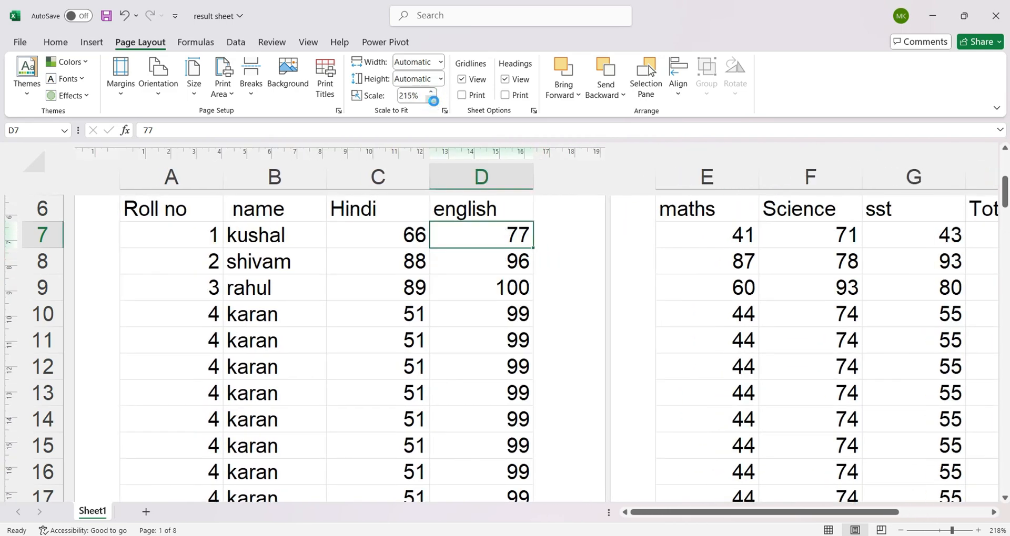
pyautogui.click(432, 100)
pyautogui.click(432, 100)
pyautogui.click(432, 100)
pyautogui.click(432, 99)
pyautogui.click(432, 100)
pyautogui.click(432, 100)
pyautogui.click(432, 100)
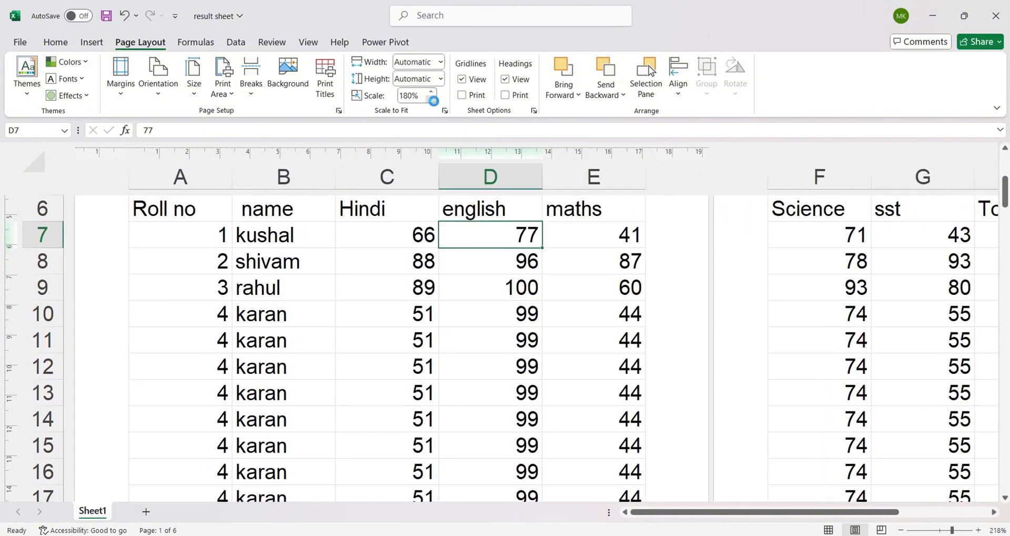
pyautogui.click(432, 100)
pyautogui.click(433, 99)
pyautogui.click(432, 100)
pyautogui.click(432, 100)
pyautogui.click(432, 100)
pyautogui.click(432, 100)
pyautogui.click(432, 100)
pyautogui.click(432, 100)
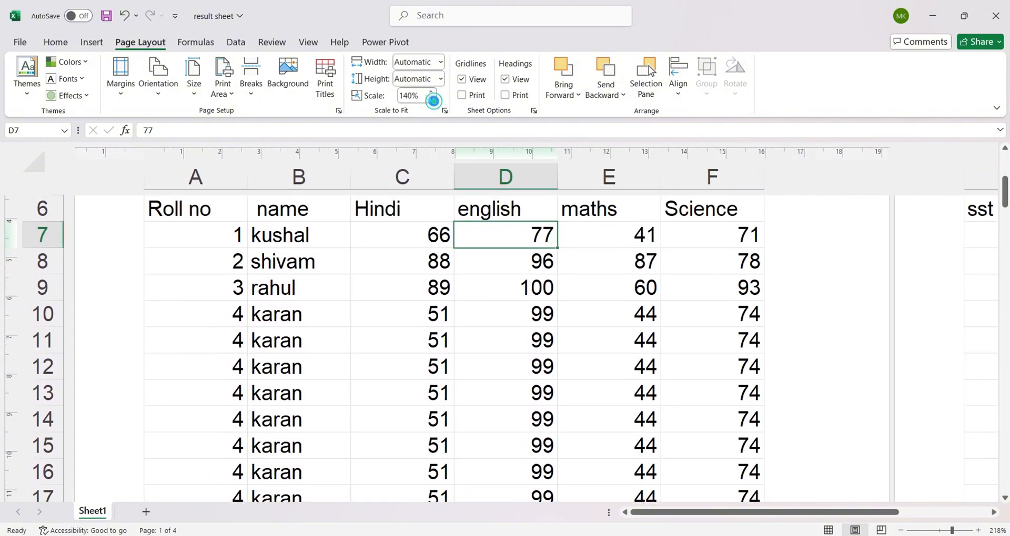
pyautogui.click(432, 99)
pyautogui.click(432, 99)
pyautogui.click(432, 100)
pyautogui.click(432, 100)
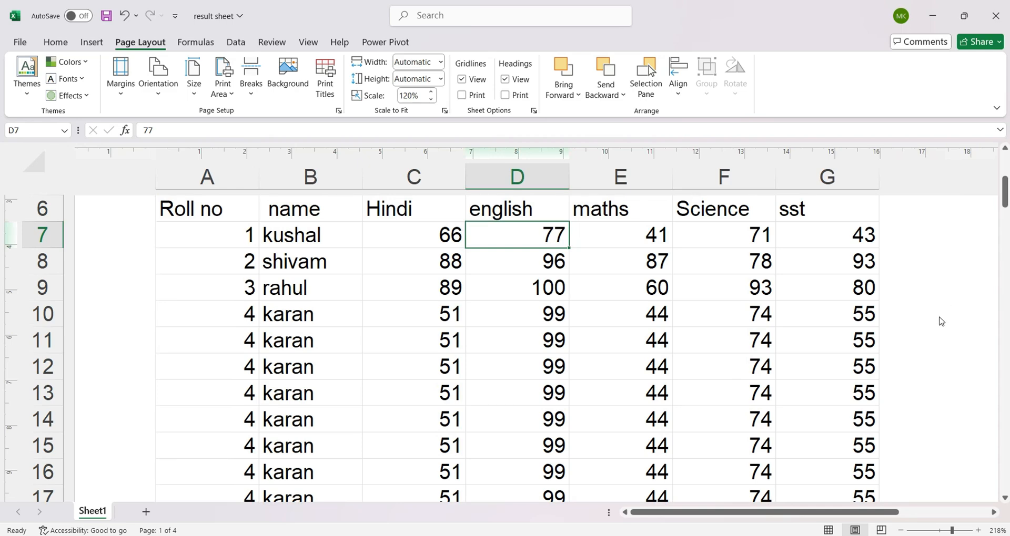
# Step: Reduce the sheet's print scale to 100%
pyautogui.scroll(-7, 941, 322)
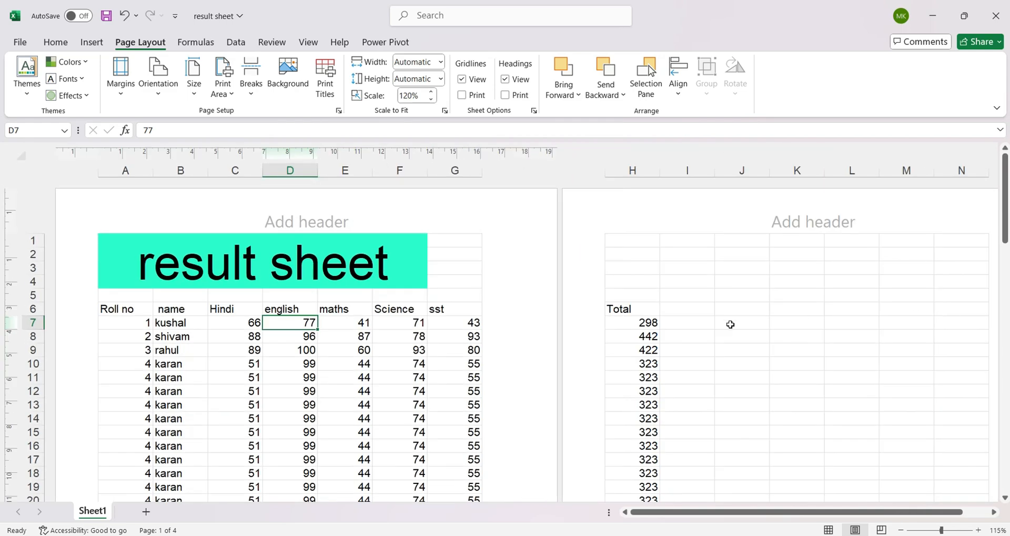
pyautogui.scroll(4, 730, 323)
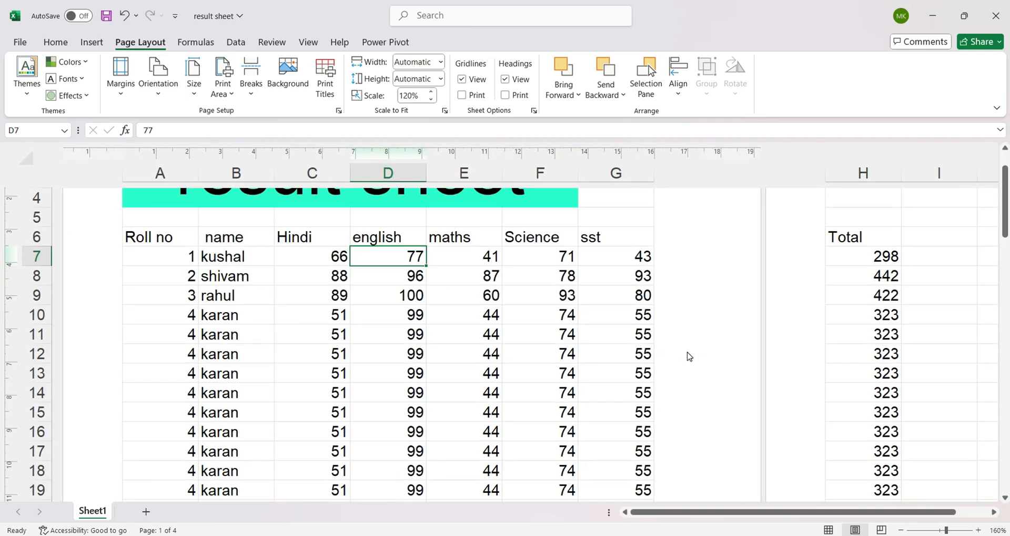
pyautogui.click(430, 100)
pyautogui.click(430, 100)
pyautogui.click(430, 100)
pyautogui.click(430, 100)
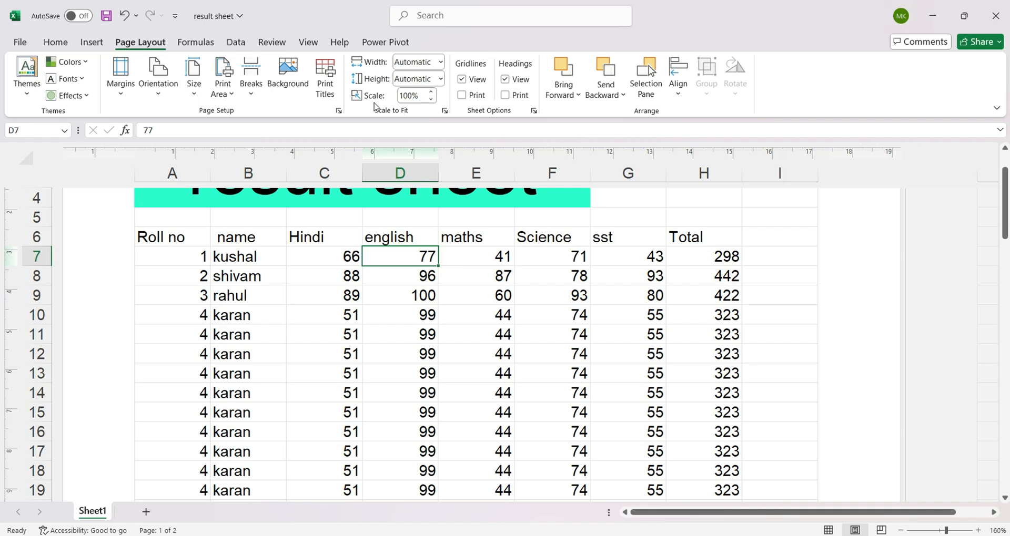
# Step: Select the Hindi header cell C6 and switch the sheet from Page Layout view to Normal view
pyautogui.click(338, 242)
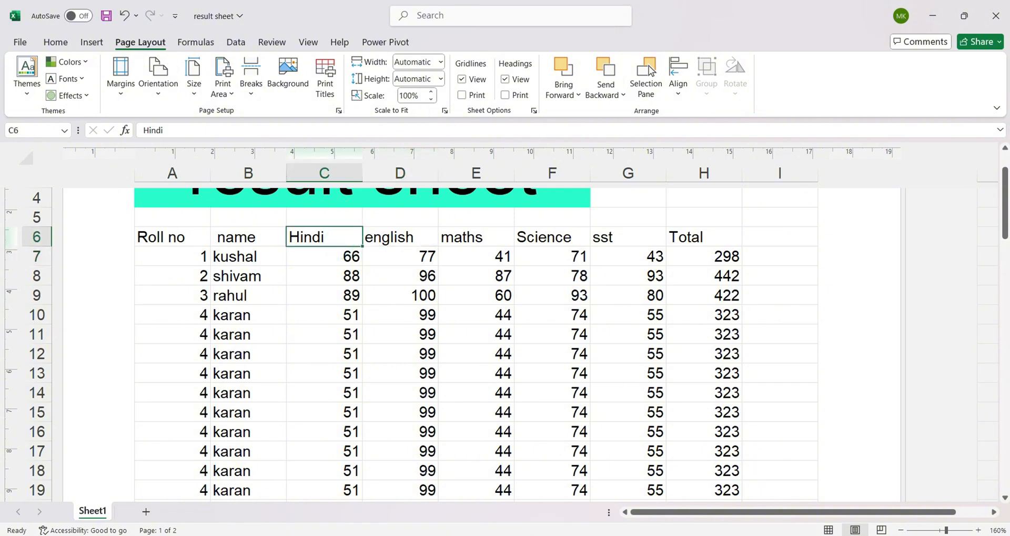
pyautogui.click(828, 530)
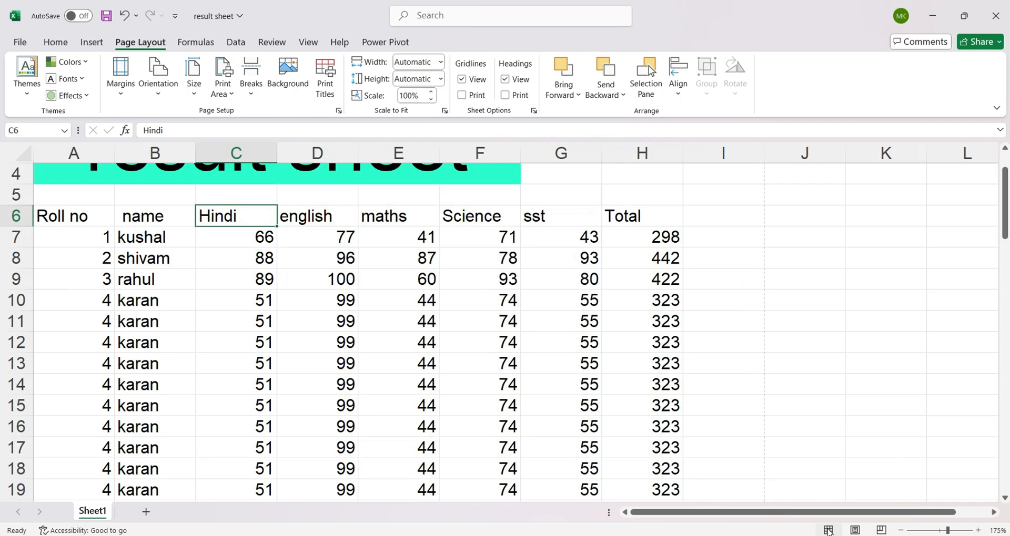
pyautogui.click(855, 531)
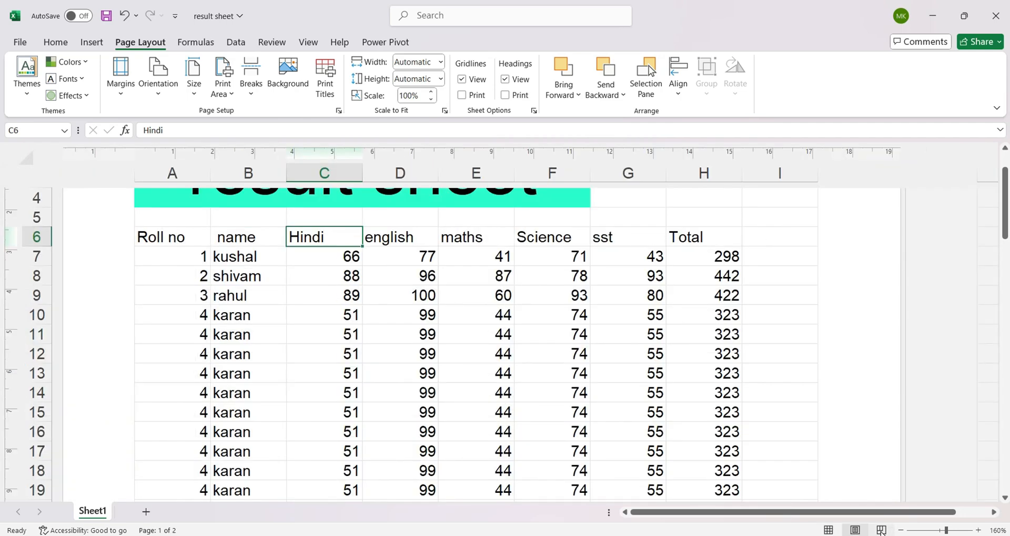
pyautogui.click(829, 530)
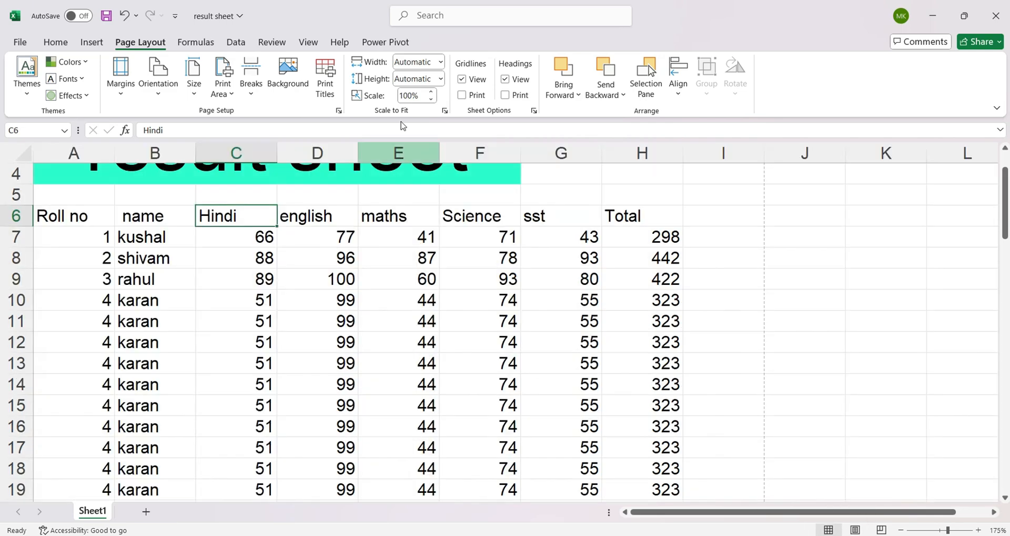
# Step: Hide the sheet's gridlines on screen and show them again, toggling the display several times
pyautogui.click(462, 80)
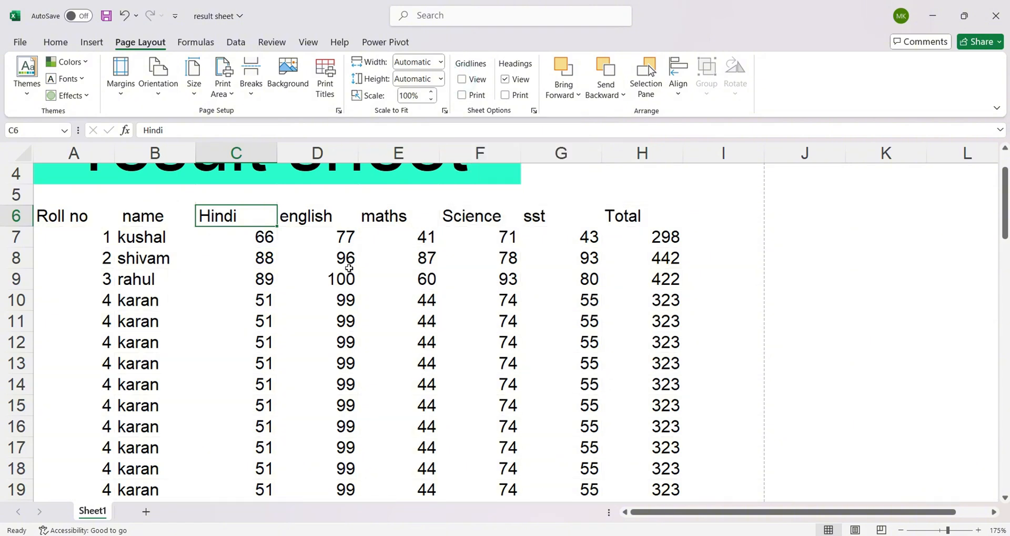
pyautogui.click(483, 86)
pyautogui.click(483, 86)
pyautogui.click(483, 86)
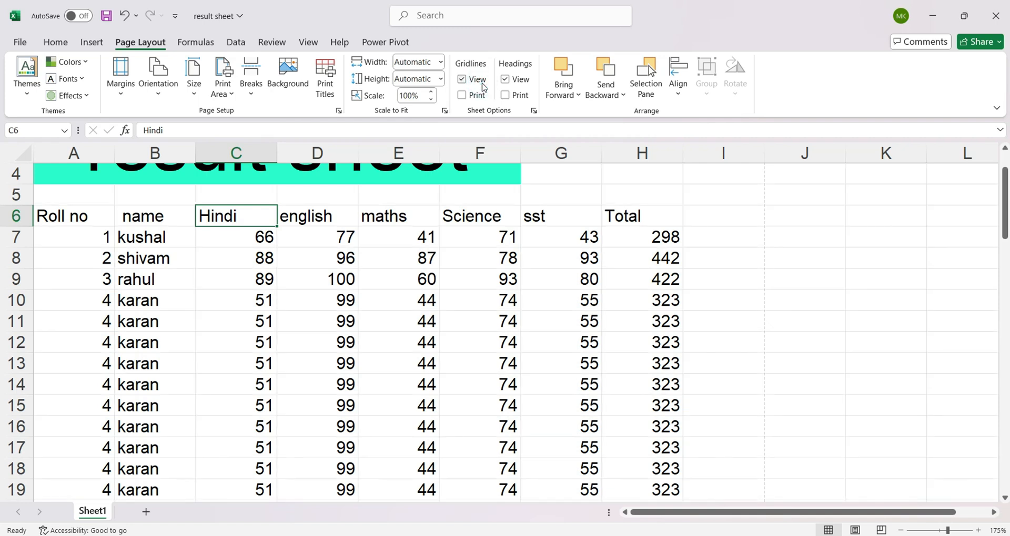
pyautogui.click(483, 86)
pyautogui.click(483, 86)
# Step: Enable printing of gridlines and check the result sheet in the print preview
pyautogui.click(480, 96)
pyautogui.hotkey('ctrl', 'p')
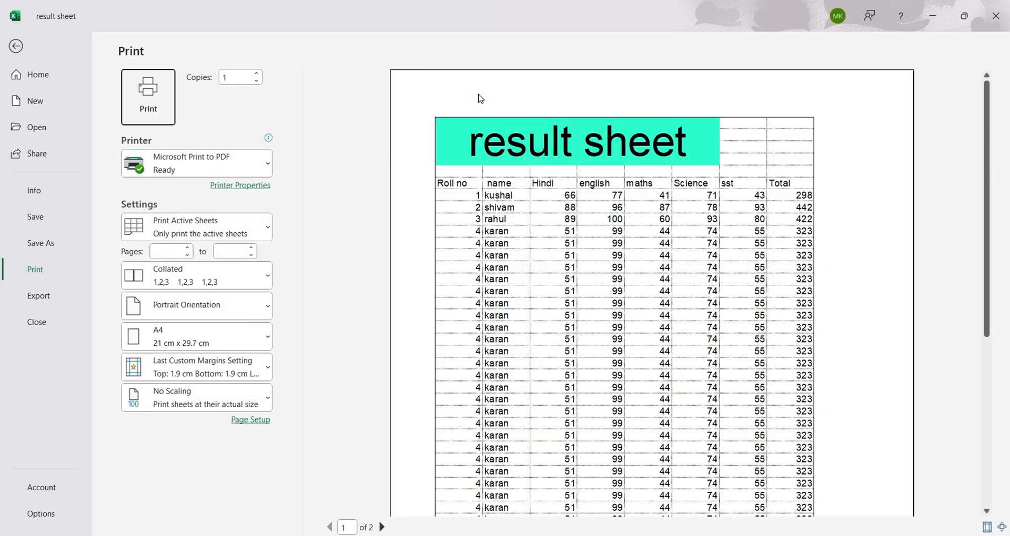
pyautogui.press('Escape')
# Step: Disable printing of gridlines and check the result sheet in the print preview
pyautogui.click(480, 97)
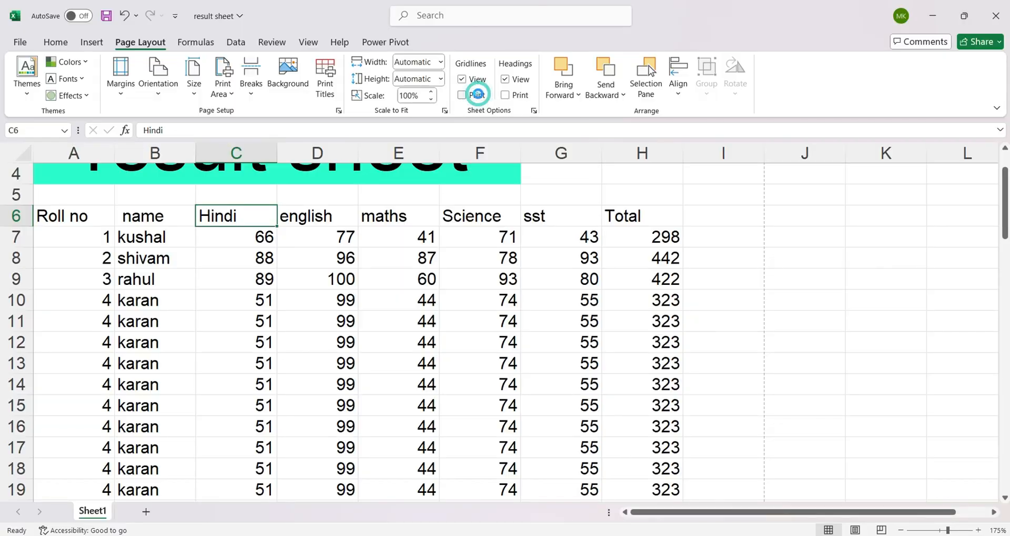
pyautogui.hotkey('ctrl', 'p')
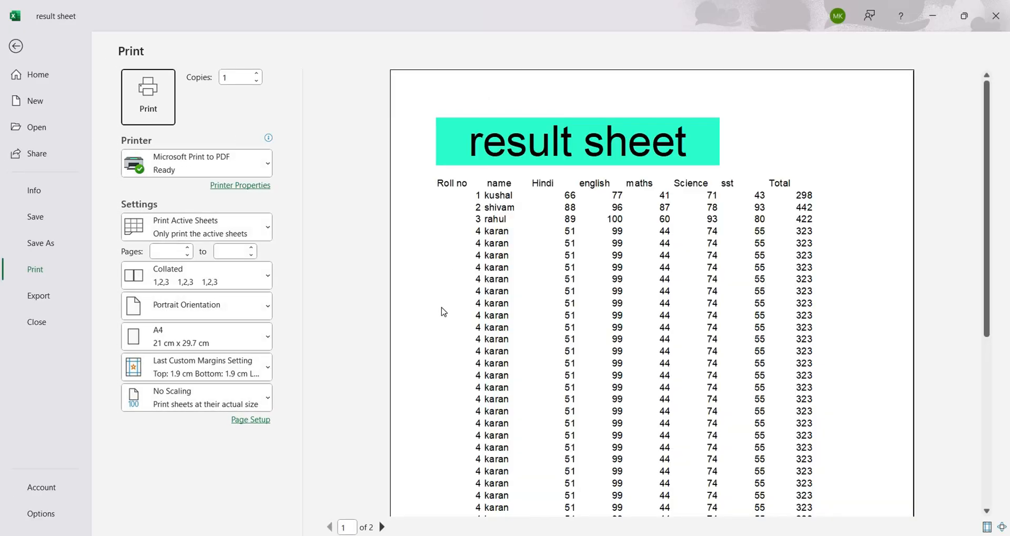
pyautogui.press('Escape')
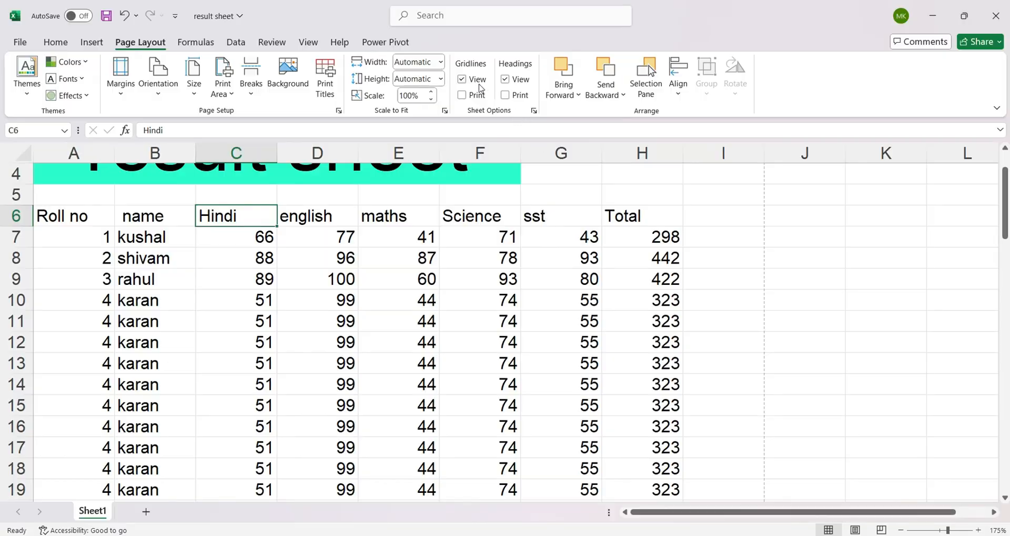
# Step: Turn gridline printing on again, preview the printout, and switch gridline printing back off
pyautogui.click(479, 95)
pyautogui.hotkey('ctrl', 'p')
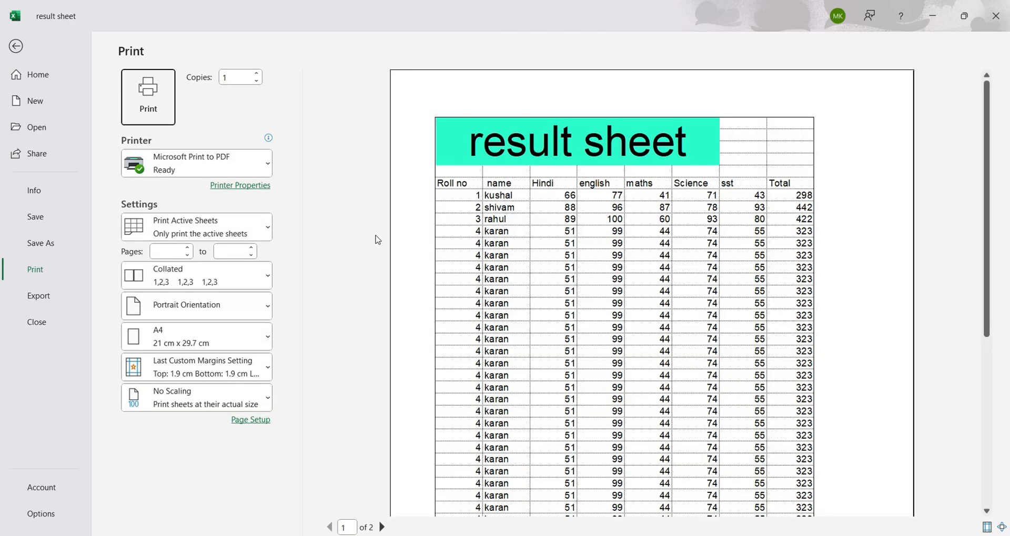
pyautogui.press('Escape')
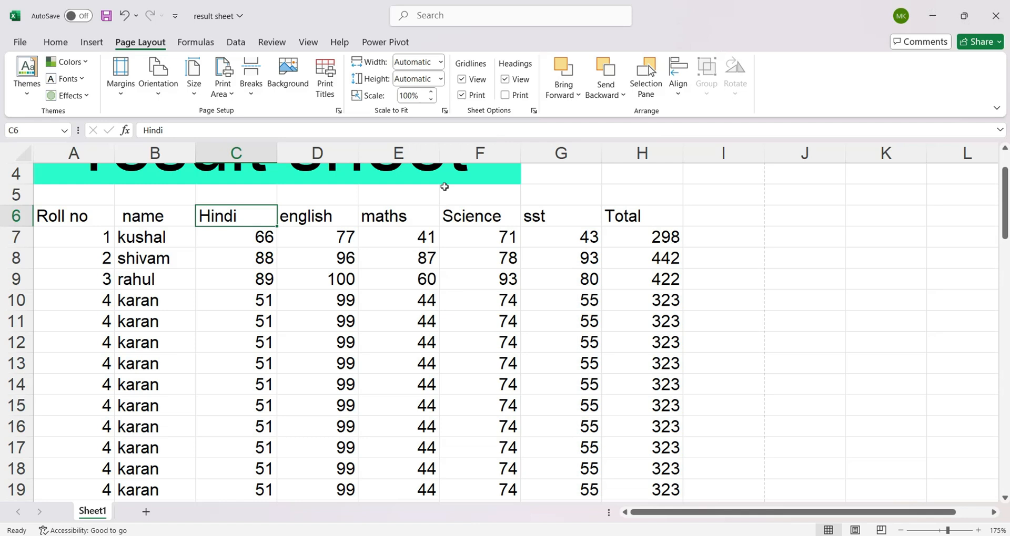
pyautogui.click(473, 94)
# Step: Hide the row and column headings on screen and show them again
pyautogui.click(505, 80)
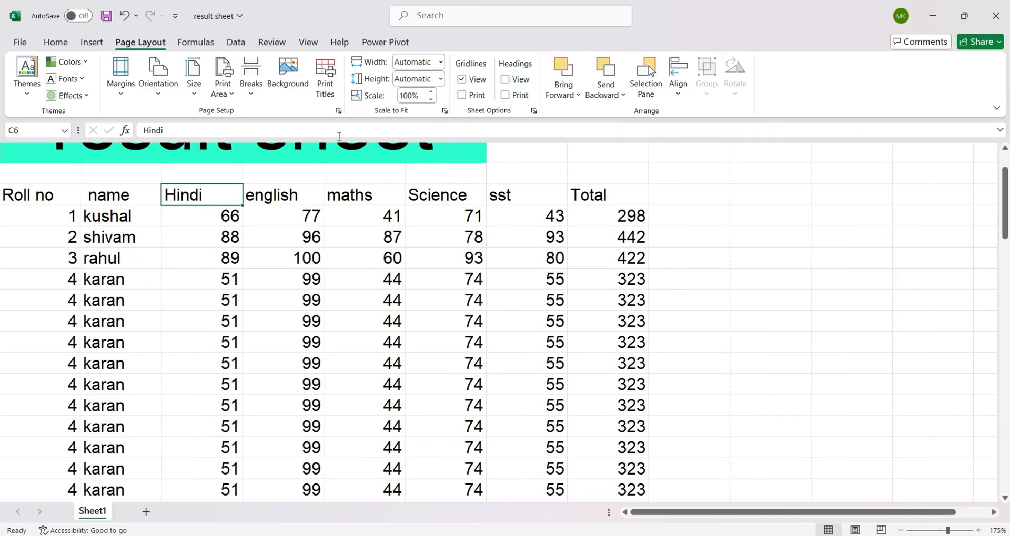
pyautogui.click(505, 80)
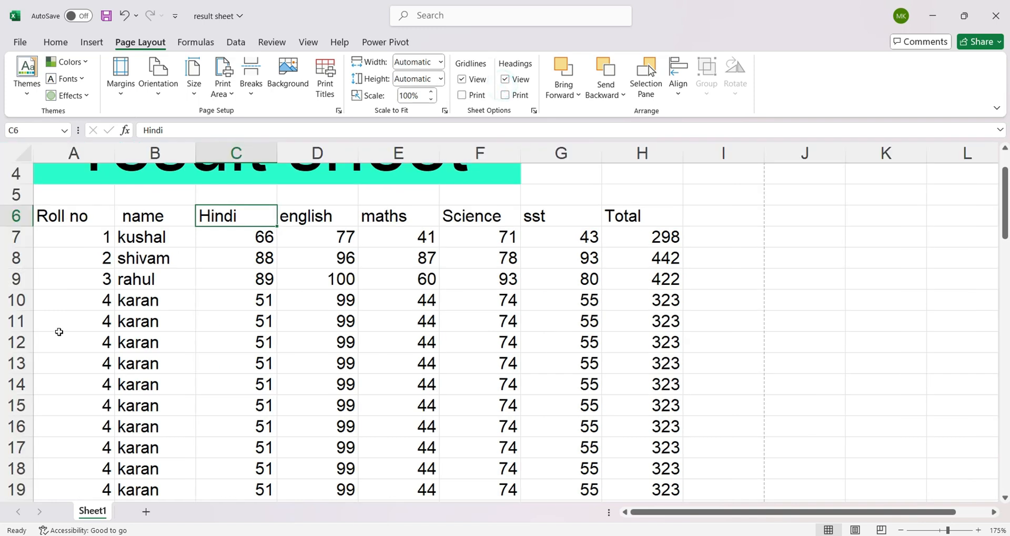
# Step: Enable printing of row and column headings and check the print preview
pyautogui.click(508, 98)
pyautogui.hotkey('ctrl', 'p')
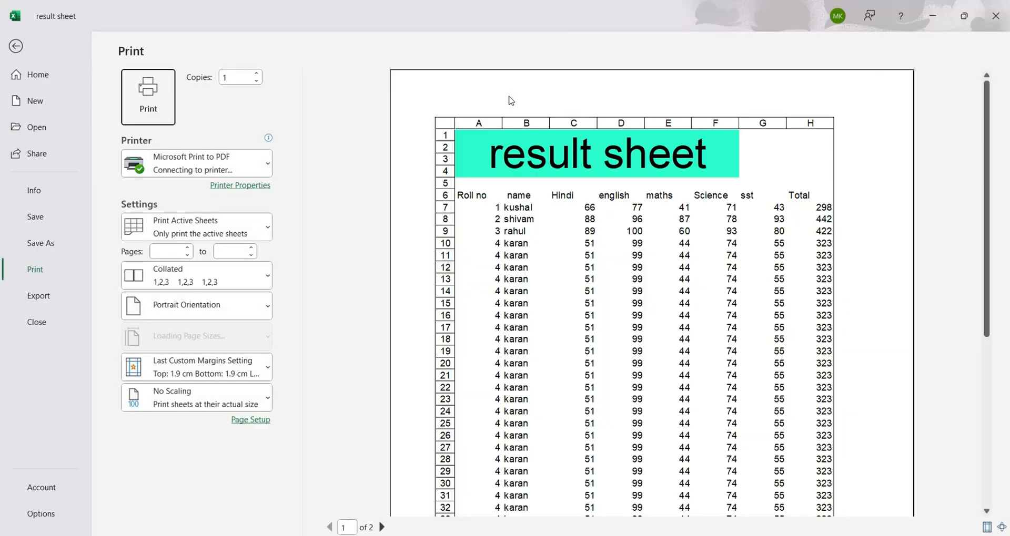
pyautogui.press('Escape')
# Step: Disable printing of row and column headings and check the print preview
pyautogui.click(506, 95)
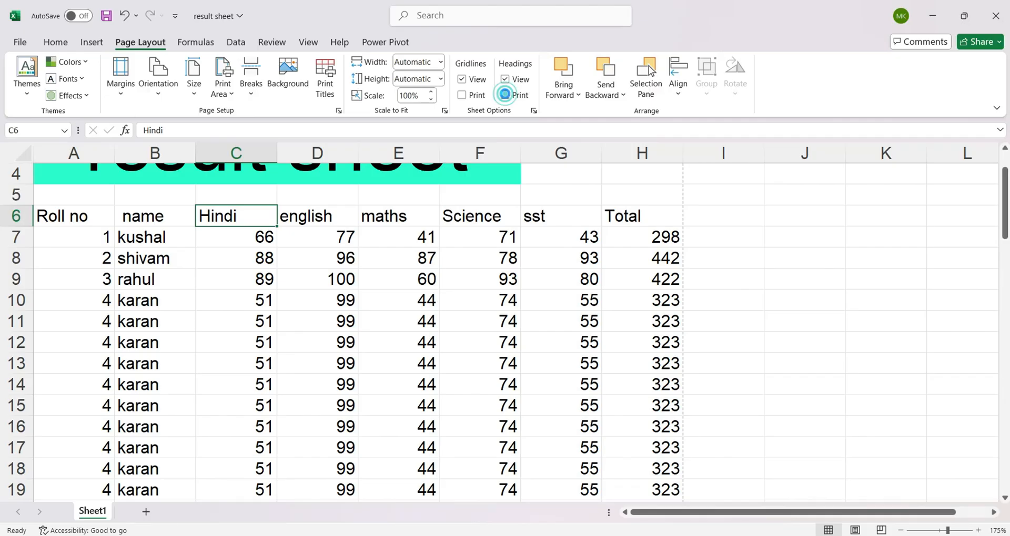
pyautogui.hotkey('ctrl', 'p')
pyautogui.press('Escape')
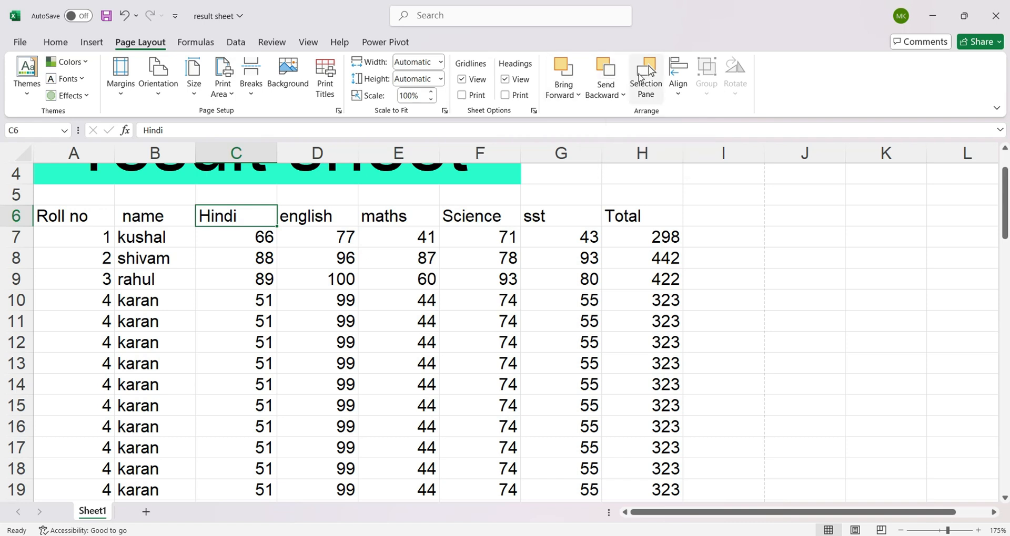
# Step: Draw an oval about 5.7 cm wide and 2.3 cm high beside the marks table, across columns I to L
pyautogui.click(90, 43)
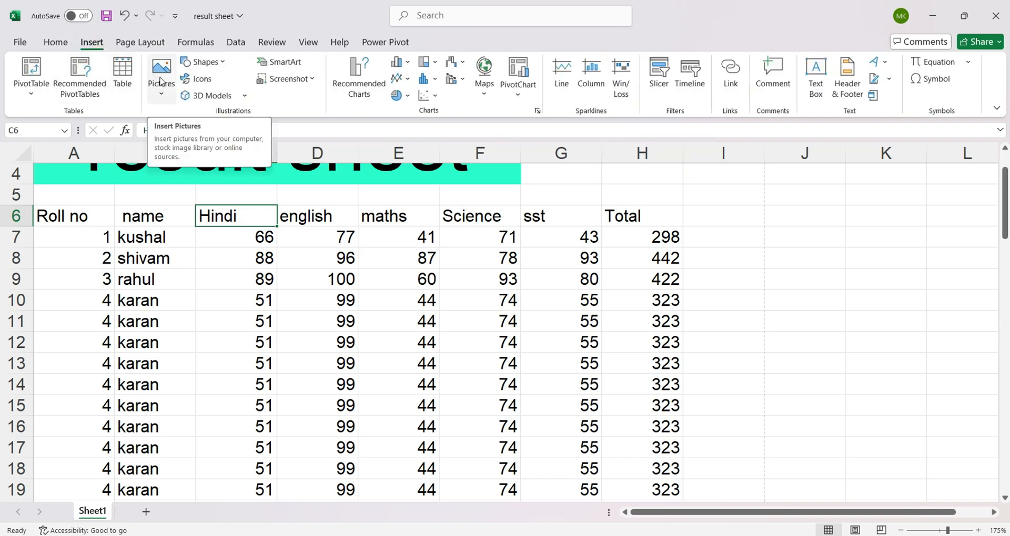
pyautogui.click(201, 61)
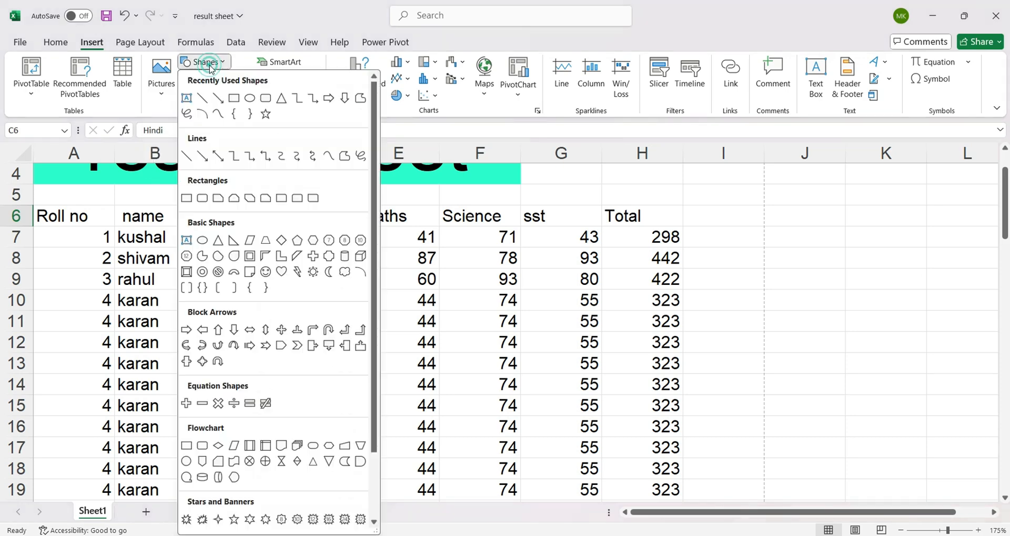
pyautogui.click(250, 98)
pyautogui.moveTo(739, 226)
pyautogui.mouseDown()
pyautogui.moveTo(816, 280)
pyautogui.moveTo(987, 329)
pyautogui.mouseUp()
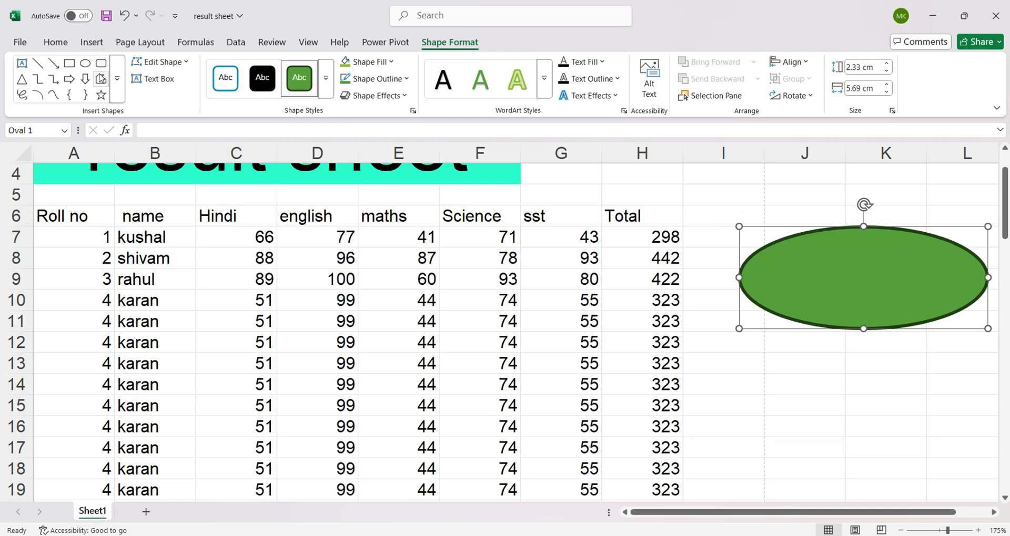
# Step: Draw a rectangle about 5.1 cm wide and 4.4 cm high overlapping the oval and fill it with light blue
pyautogui.click(69, 63)
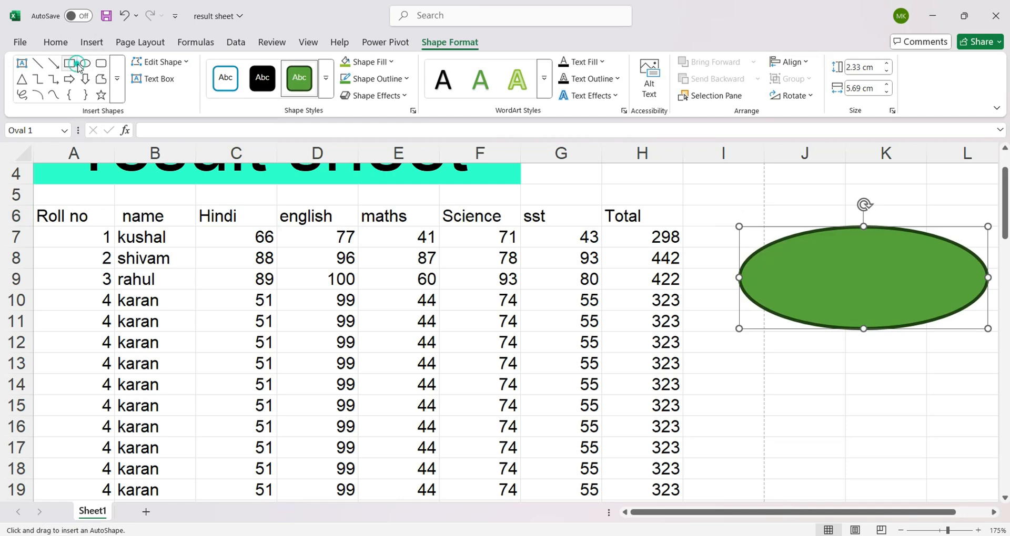
pyautogui.moveTo(659, 194); pyautogui.dragTo(881, 387)
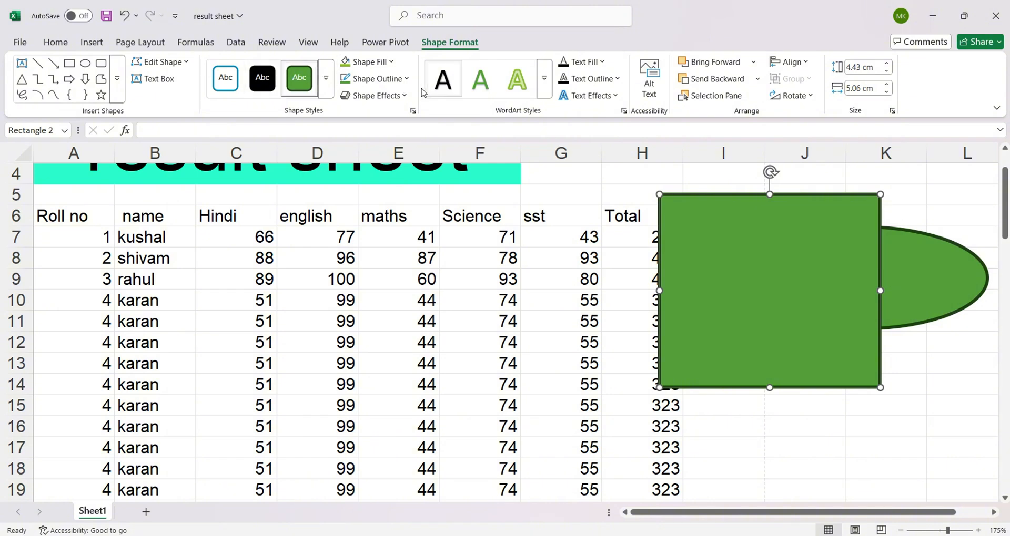
pyautogui.click(392, 63)
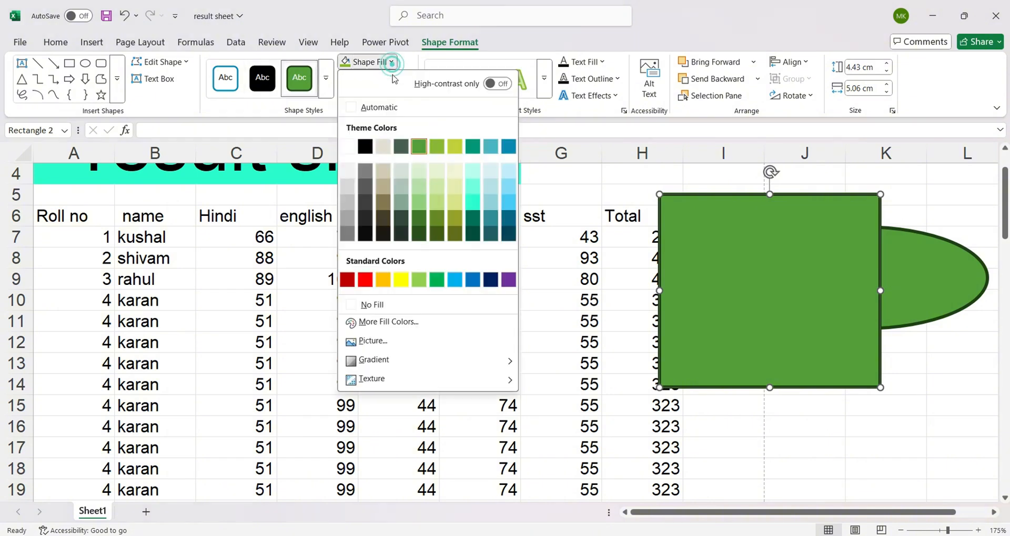
pyautogui.click(494, 187)
# Step: Alternately send the rectangle behind the oval and bring it in front, finishing with the rectangle sent backward
pyautogui.click(162, 42)
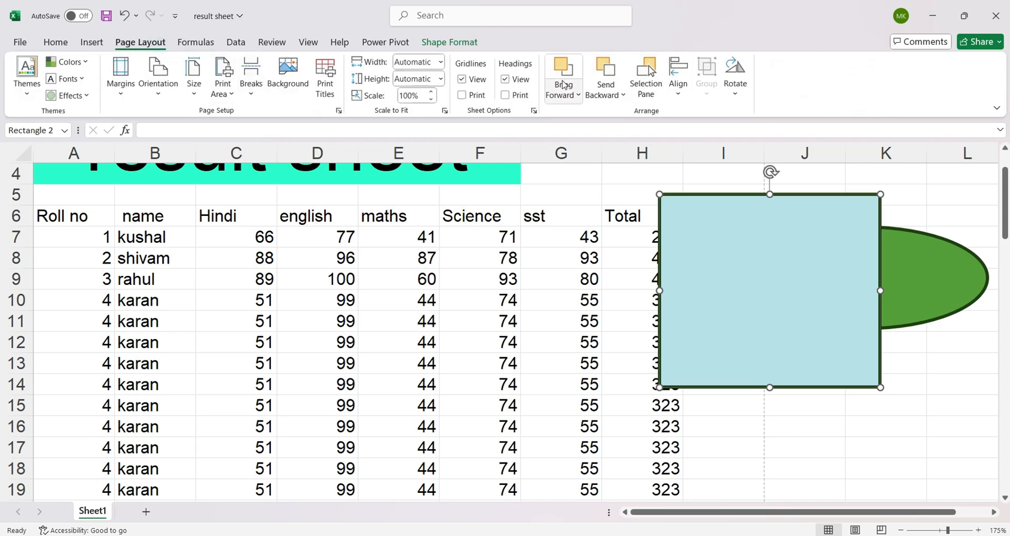
pyautogui.click(606, 71)
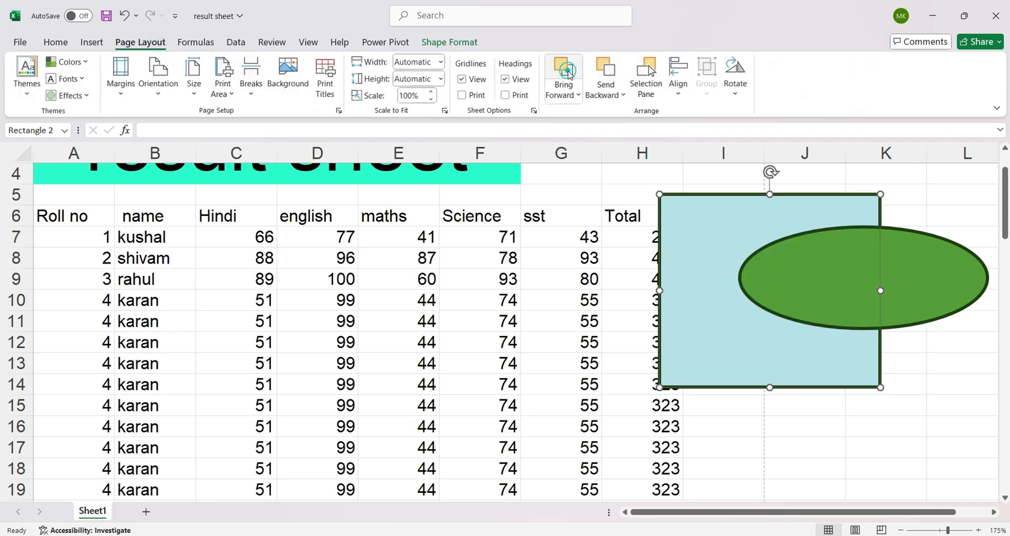
pyautogui.click(565, 70)
pyautogui.click(593, 71)
pyautogui.click(559, 71)
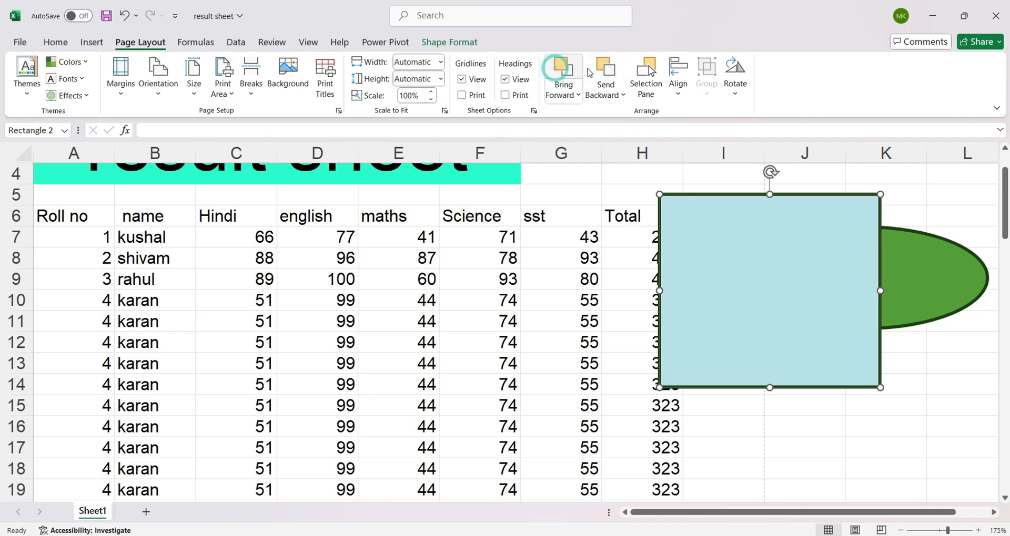
pyautogui.click(605, 71)
pyautogui.click(577, 72)
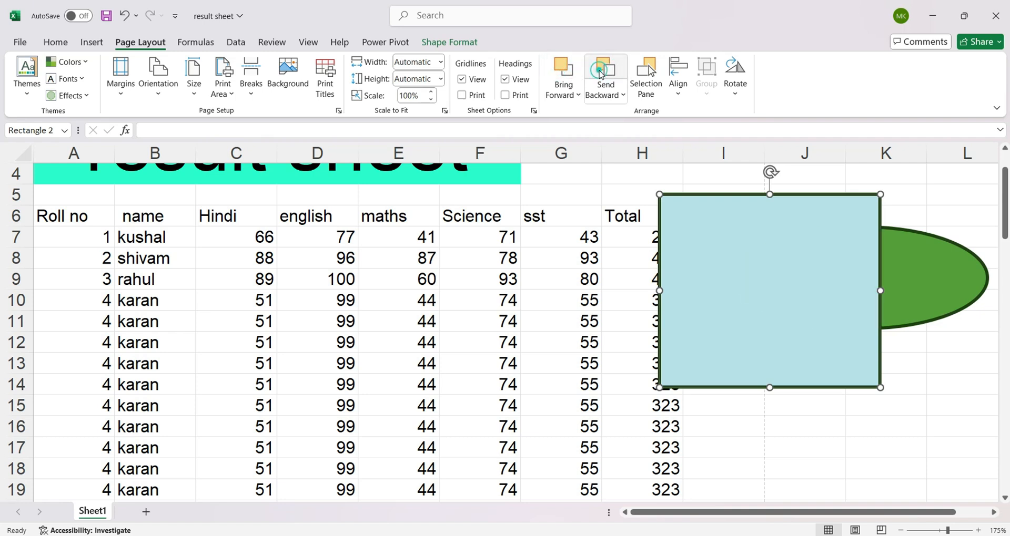
pyautogui.click(600, 74)
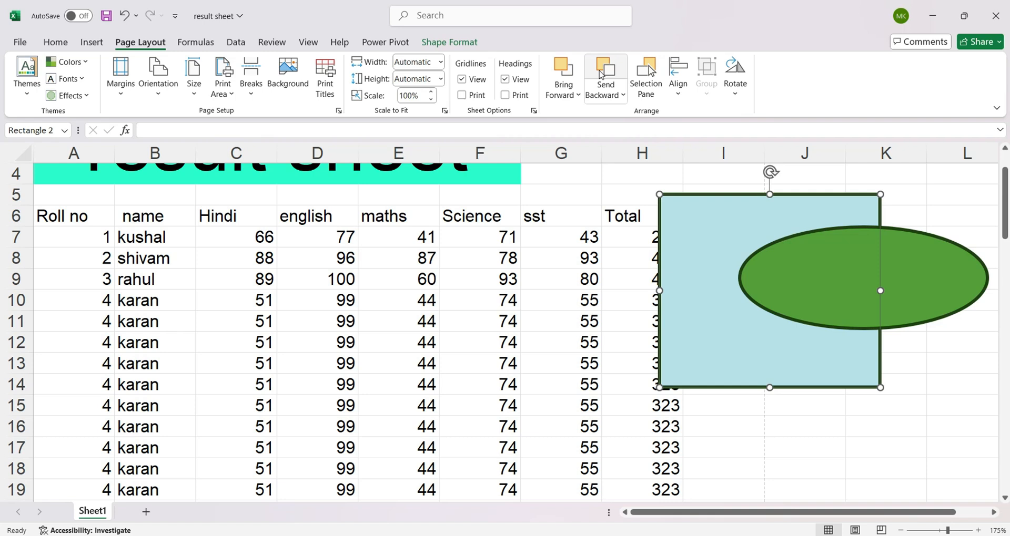
# Step: Bring the light-blue rectangle in front of the oval and send it behind again
pyautogui.click(563, 73)
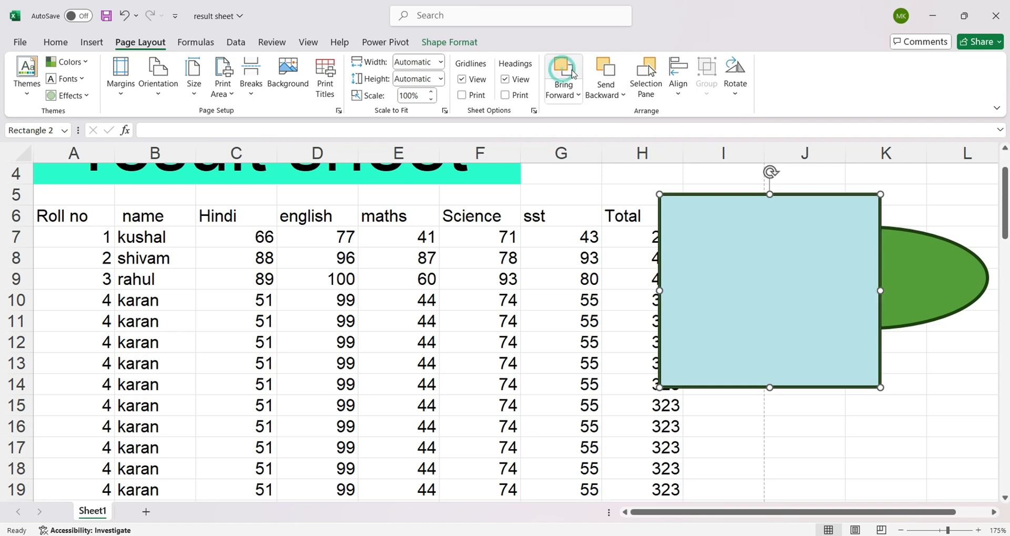
pyautogui.click(606, 74)
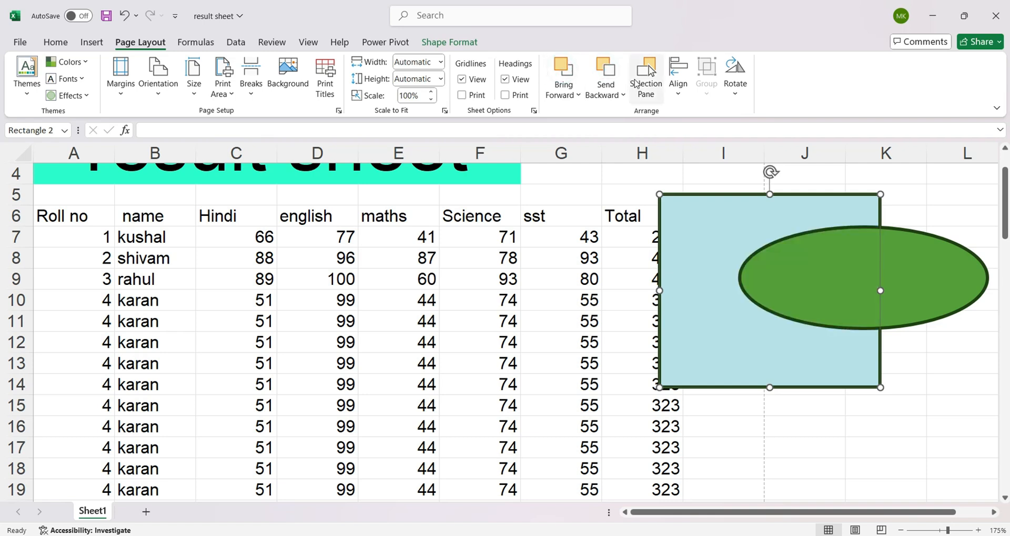
# Step: List the sheet's shapes with the Selection Pane and switch the oval's visibility off and on
pyautogui.click(647, 73)
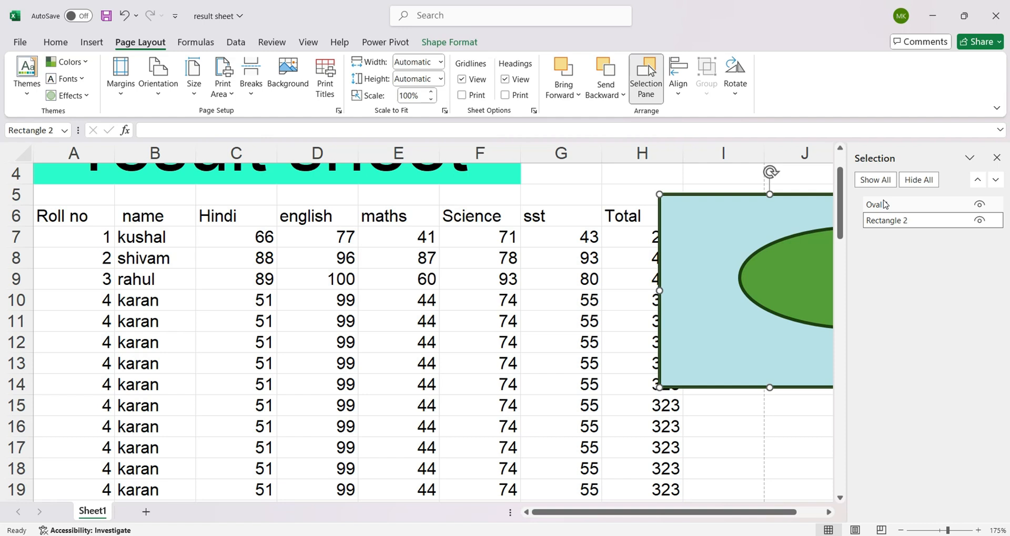
pyautogui.click(897, 204)
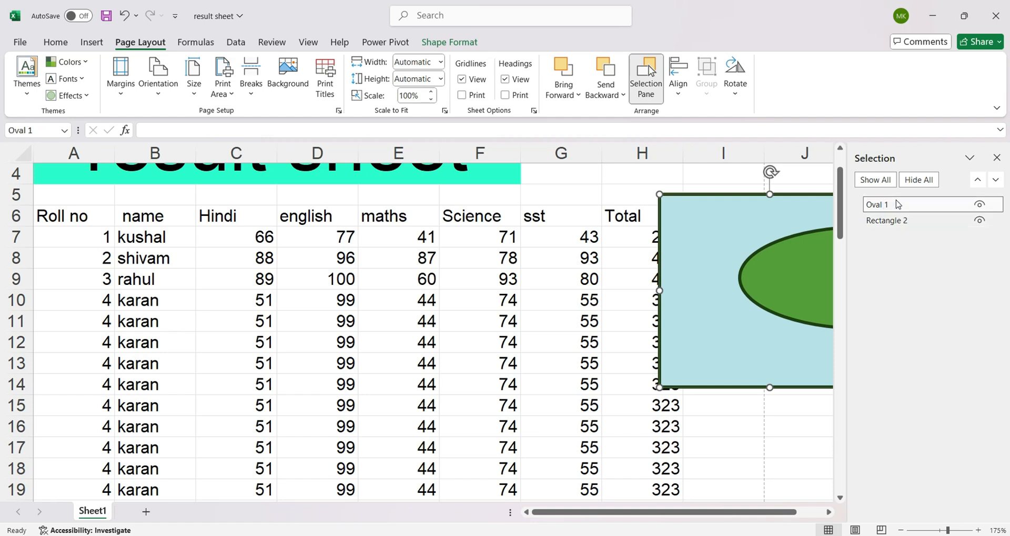
pyautogui.click(980, 204)
pyautogui.click(979, 204)
# Step: Hide all shapes on the sheet, show them again, and close the Selection Pane
pyautogui.click(932, 180)
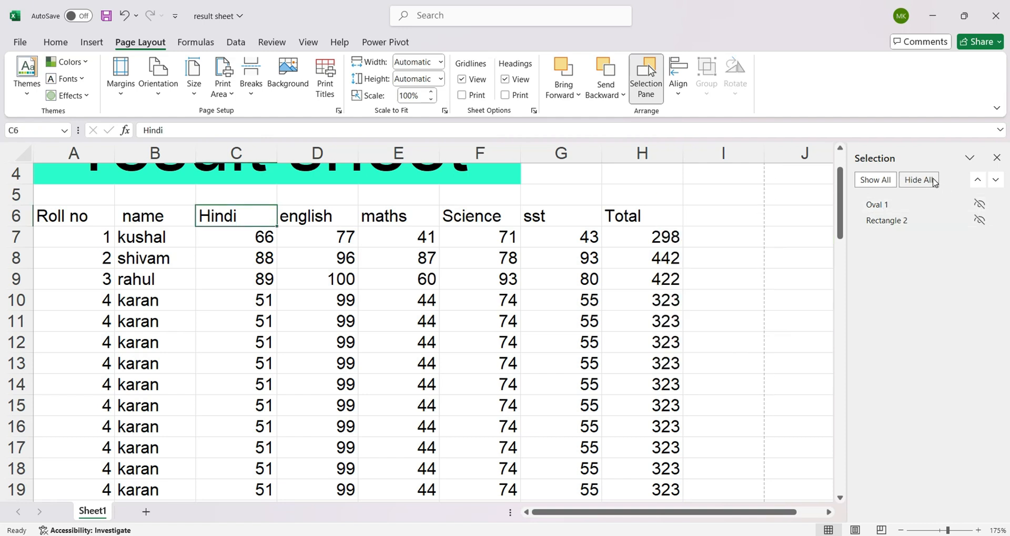
pyautogui.click(879, 180)
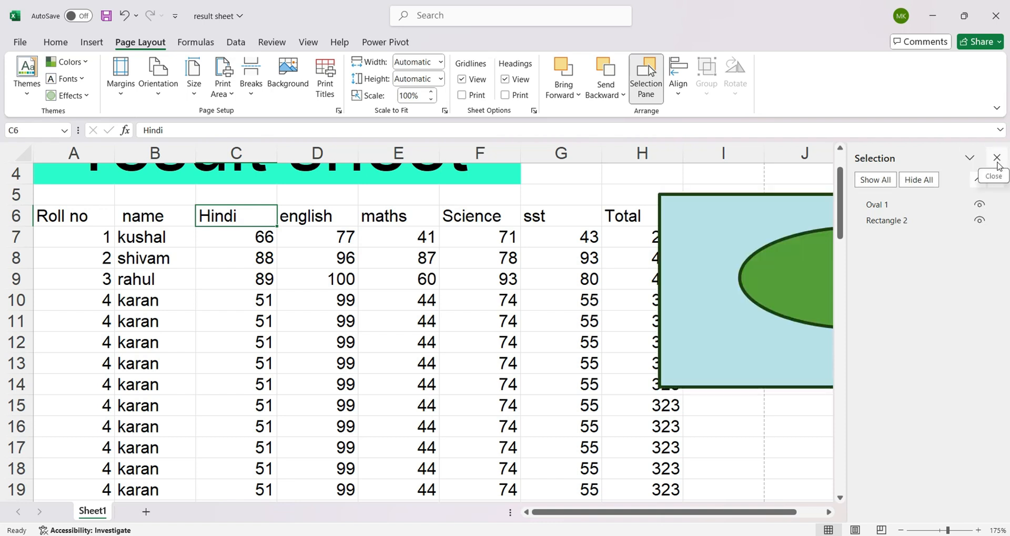
pyautogui.click(914, 220)
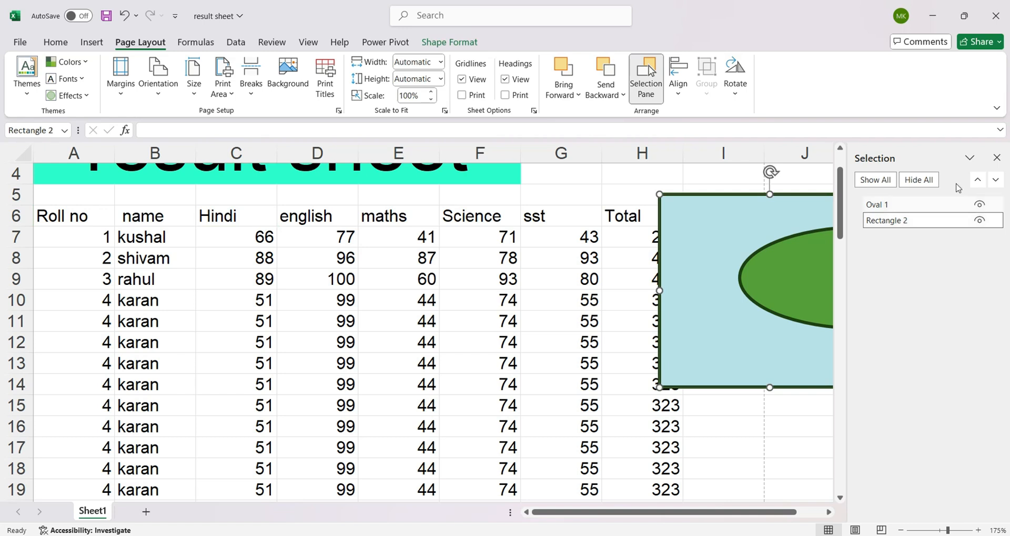
pyautogui.click(996, 158)
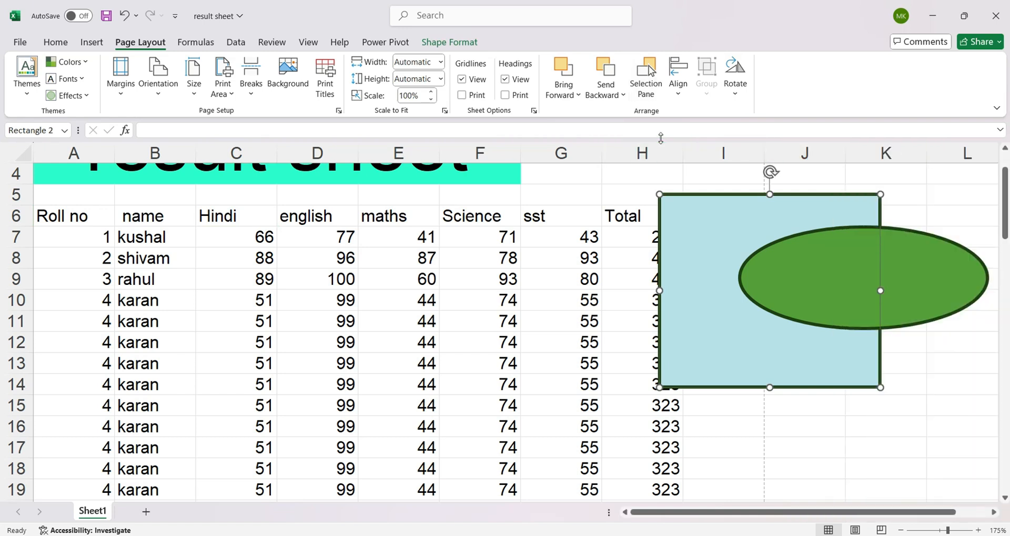
pyautogui.click(674, 97)
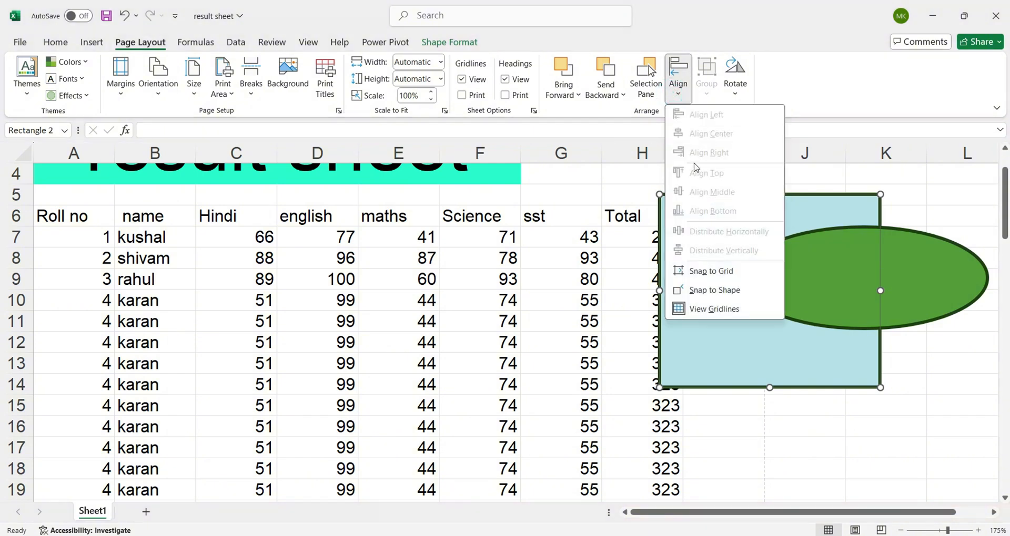
pyautogui.click(593, 286)
pyautogui.click(907, 272)
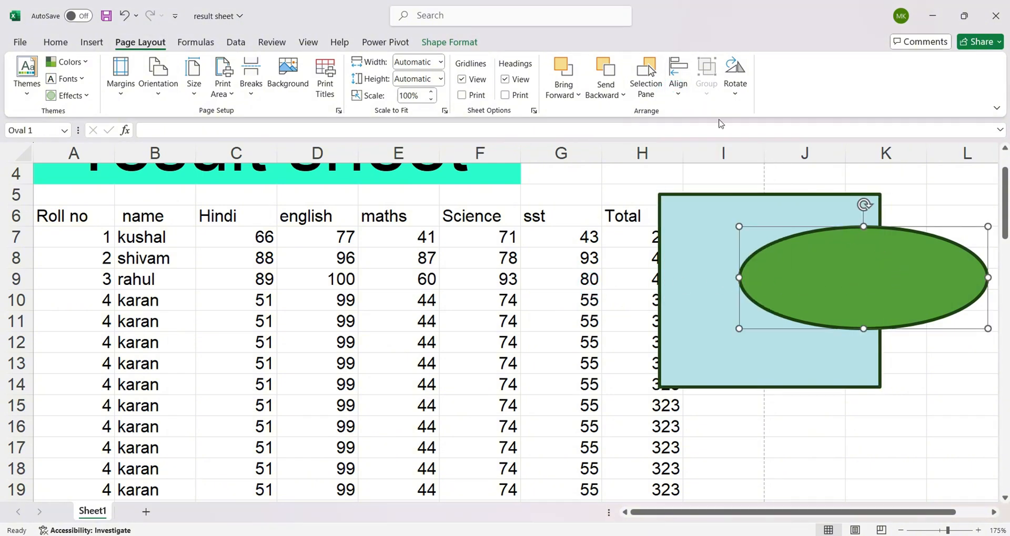
pyautogui.click(676, 94)
pyautogui.click(611, 231)
# Step: Move the light-blue rectangle over columns G to J and place a smaller duplicate inside its lower part
pyautogui.moveTo(682, 257); pyautogui.dragTo(585, 261)
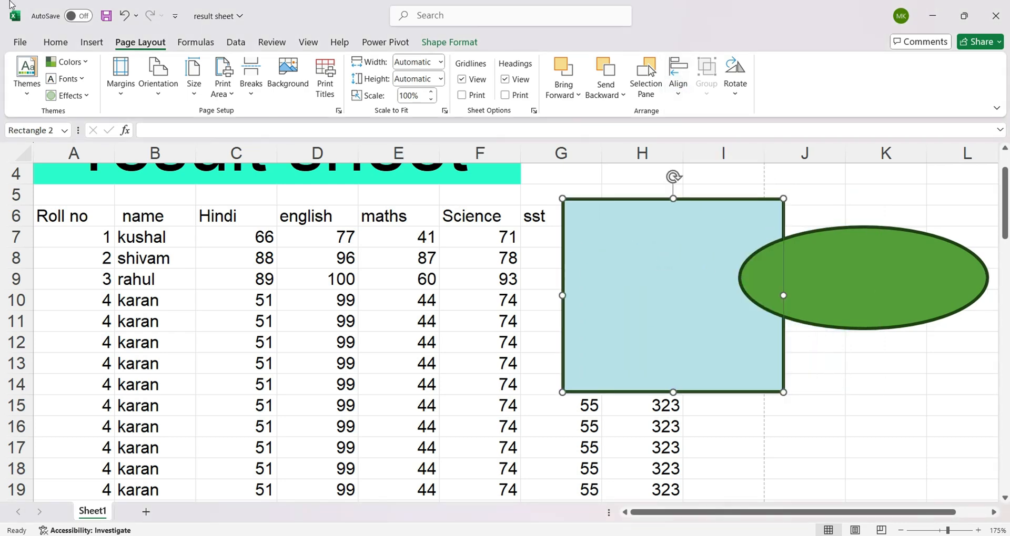
pyautogui.hotkey('ctrl', 'd')
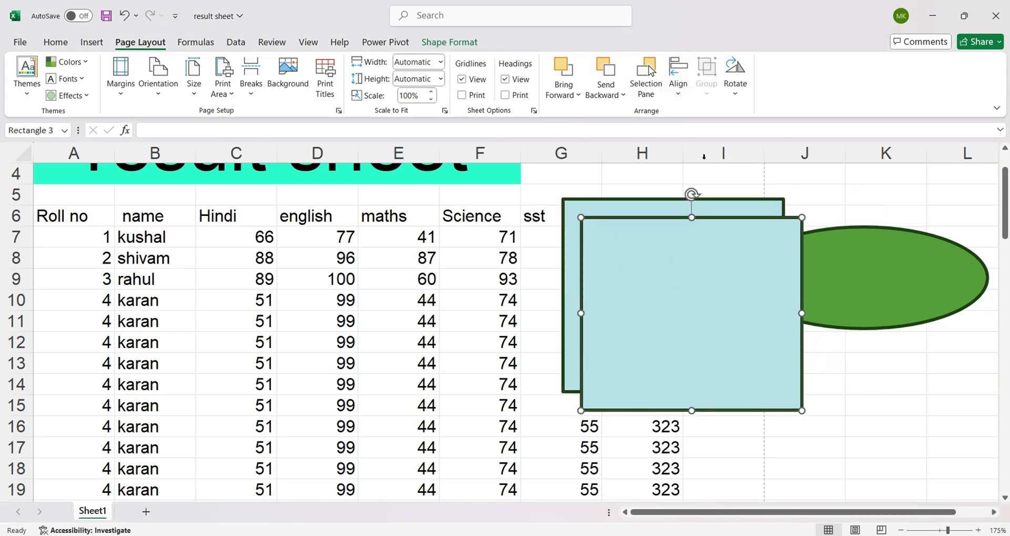
pyautogui.moveTo(797, 222); pyautogui.dragTo(668, 322)
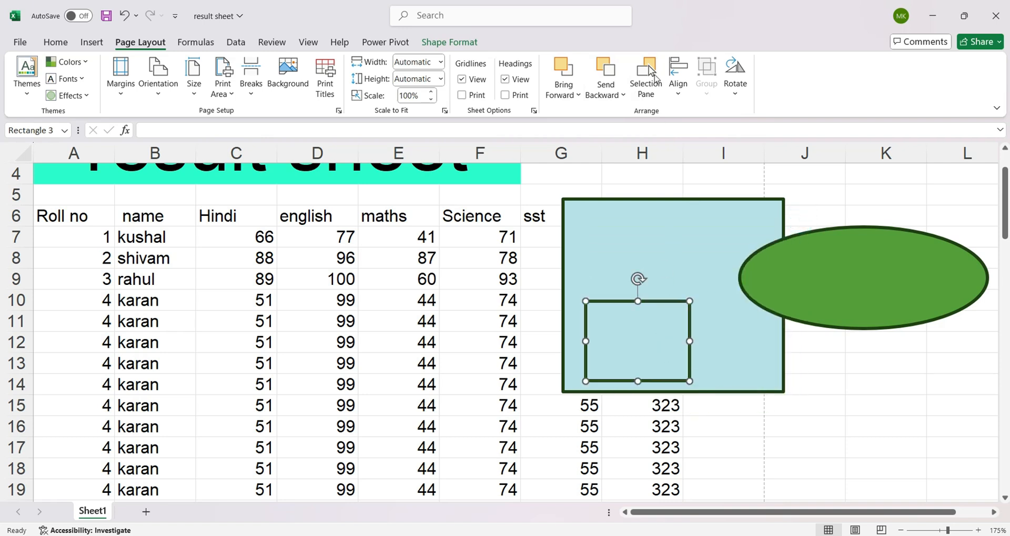
# Step: Select the large and small light-blue rectangles together and apply Align Center
pyautogui.click(678, 74)
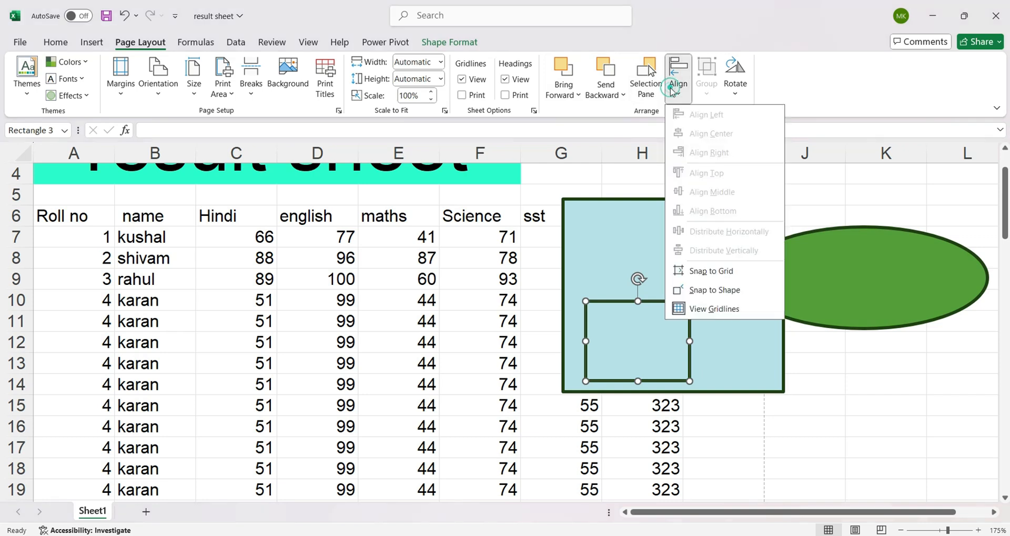
pyautogui.click(608, 229)
pyautogui.click(597, 249)
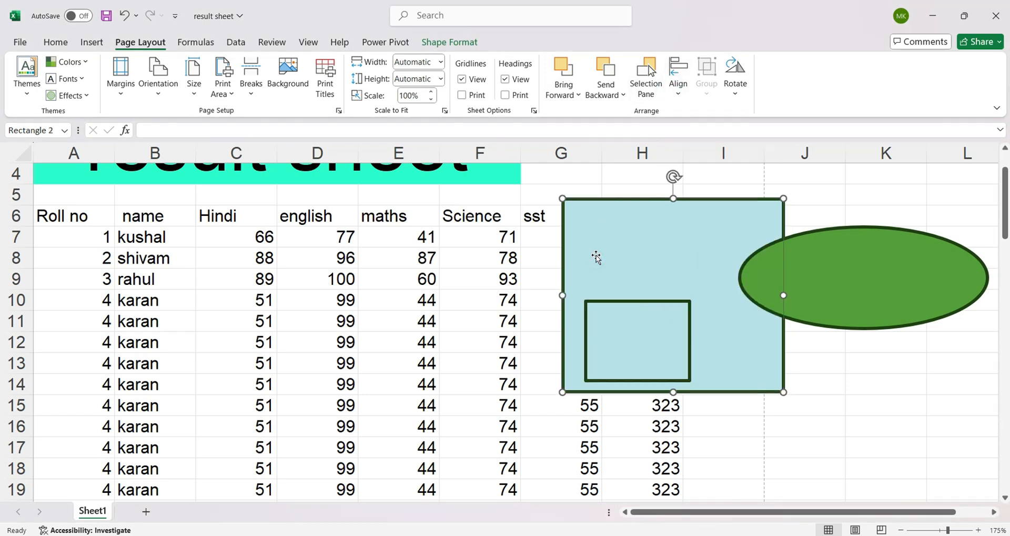
pyautogui.keyDown('ctrl'); pyautogui.click(617, 329); pyautogui.keyUp('ctrl')
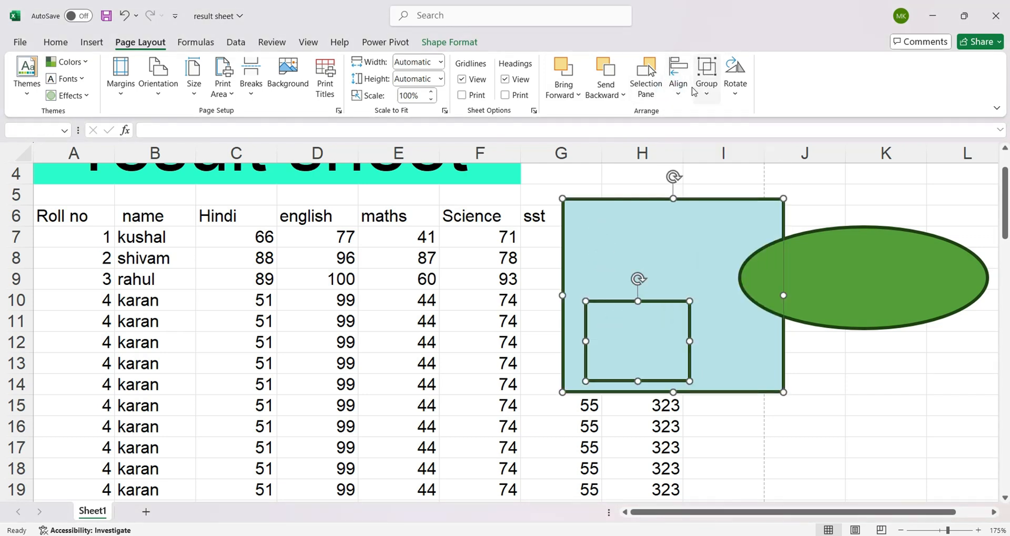
pyautogui.click(687, 94)
pyautogui.click(695, 133)
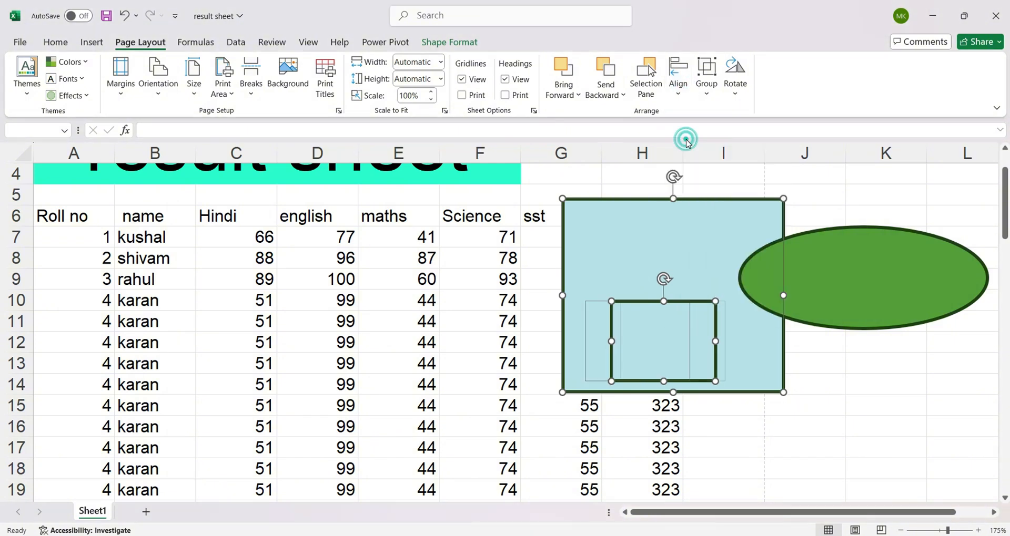
pyautogui.click(680, 93)
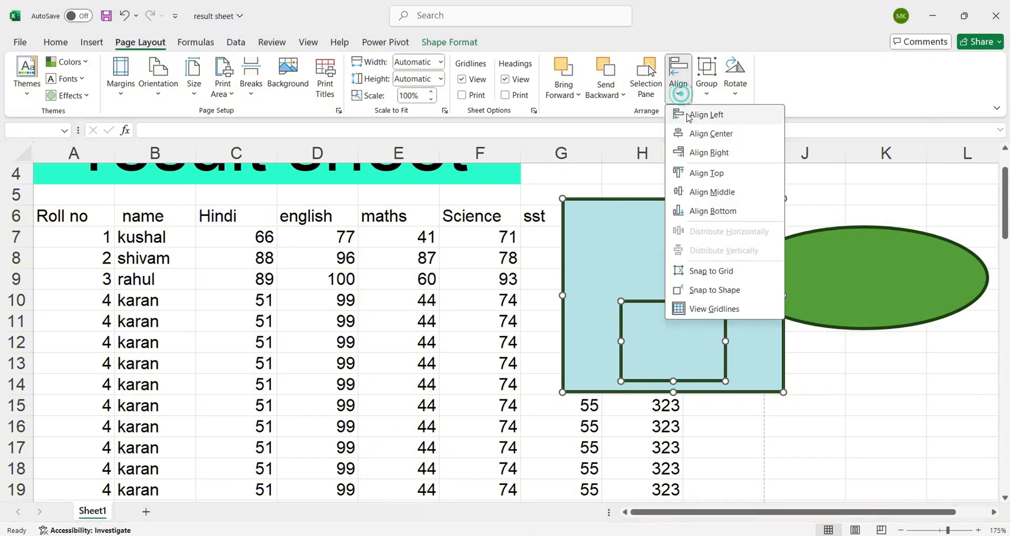
pyautogui.click(560, 226)
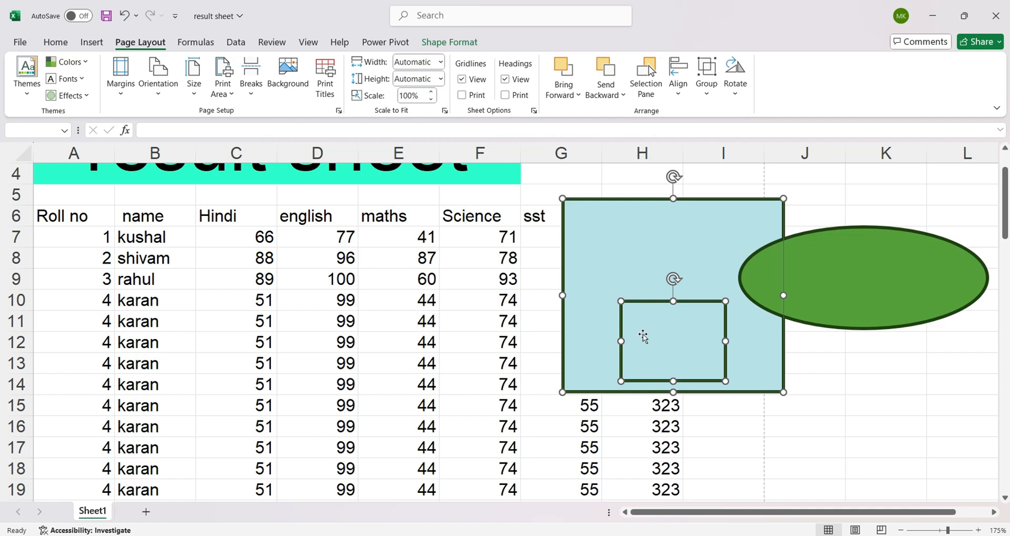
# Step: Align the two rectangles along their right edges, then return them to Align Center
pyautogui.click(678, 79)
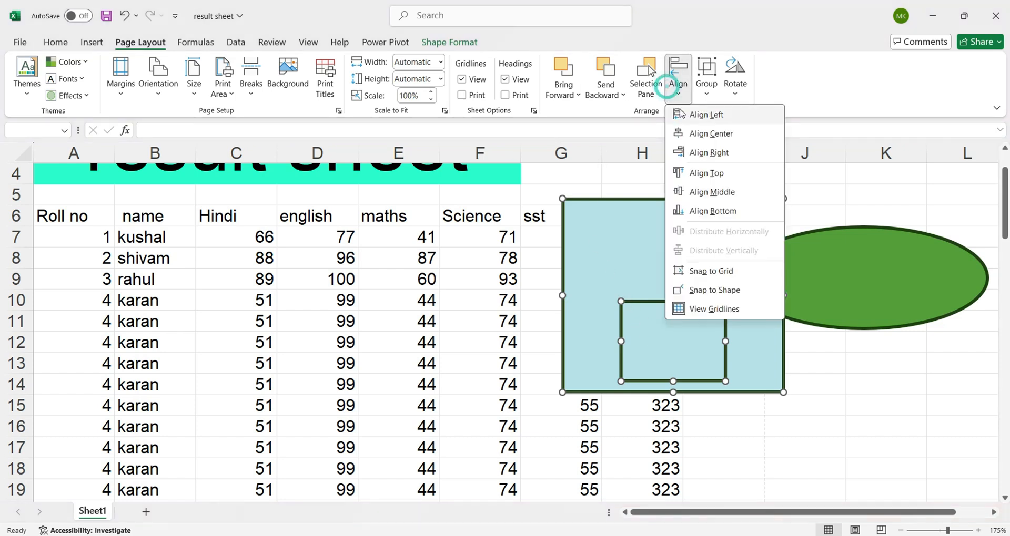
pyautogui.click(698, 149)
pyautogui.click(678, 84)
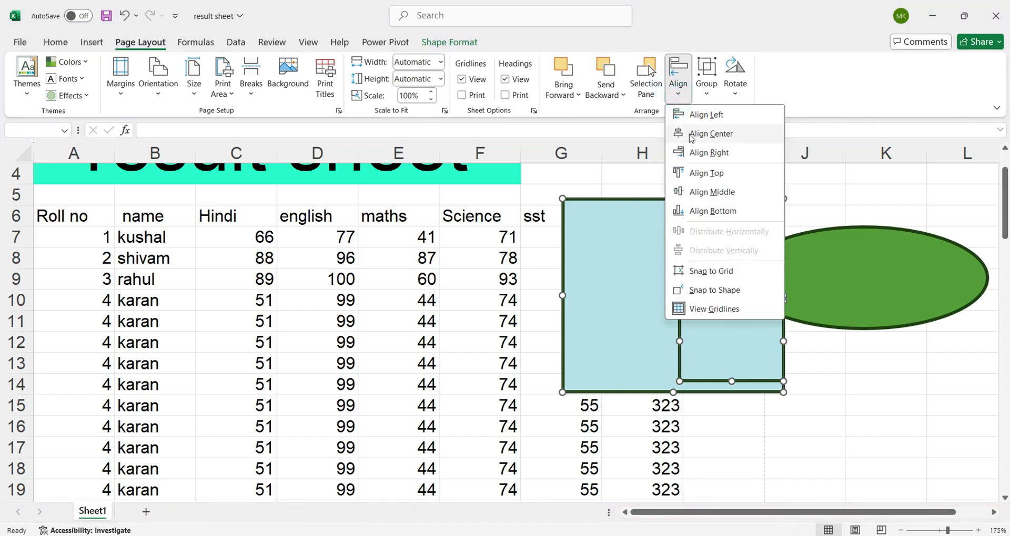
pyautogui.click(705, 133)
# Step: Align the two rectangles along their top edges, then apply Align Middle to center the small one vertically
pyautogui.click(678, 88)
pyautogui.click(689, 174)
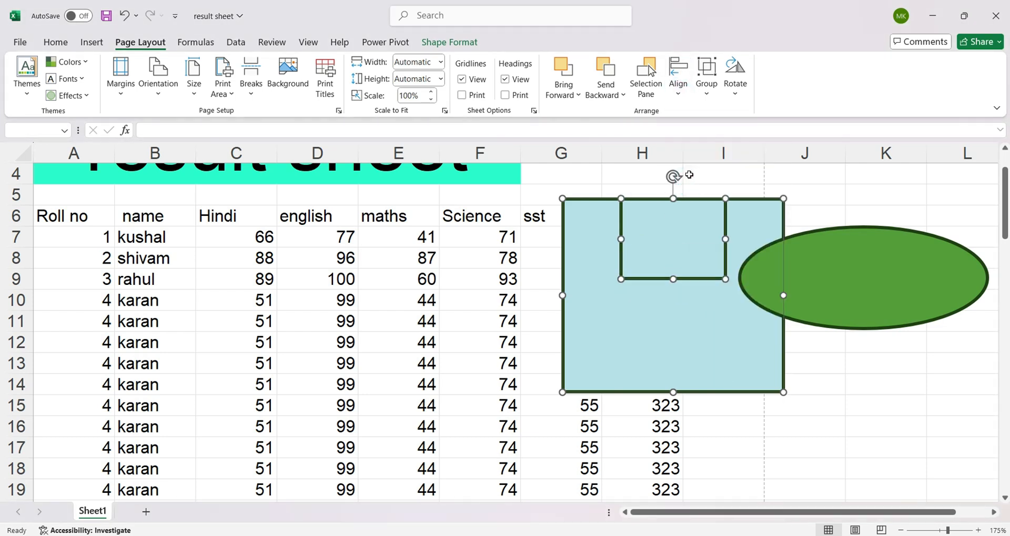
pyautogui.click(683, 98)
pyautogui.click(688, 134)
pyautogui.click(678, 90)
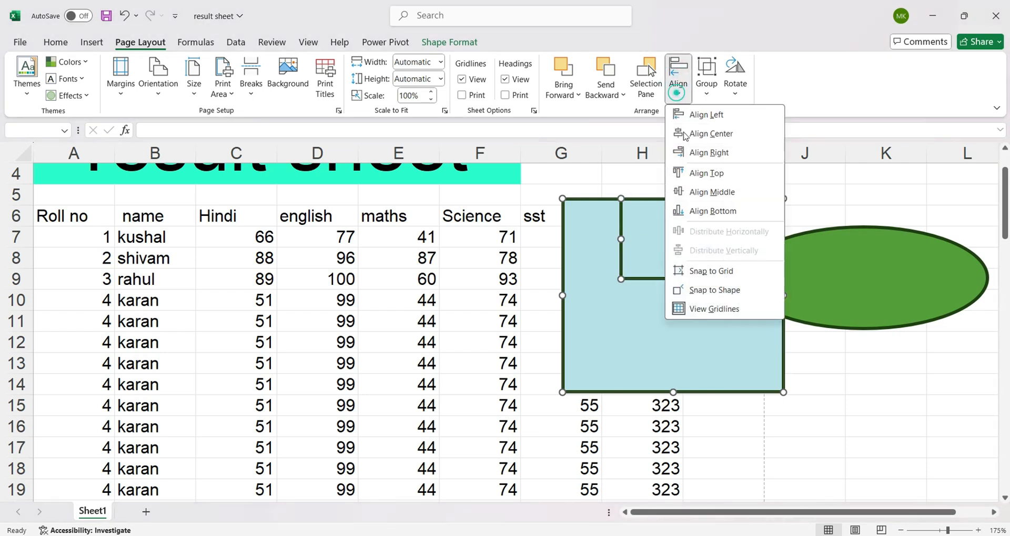
pyautogui.click(700, 192)
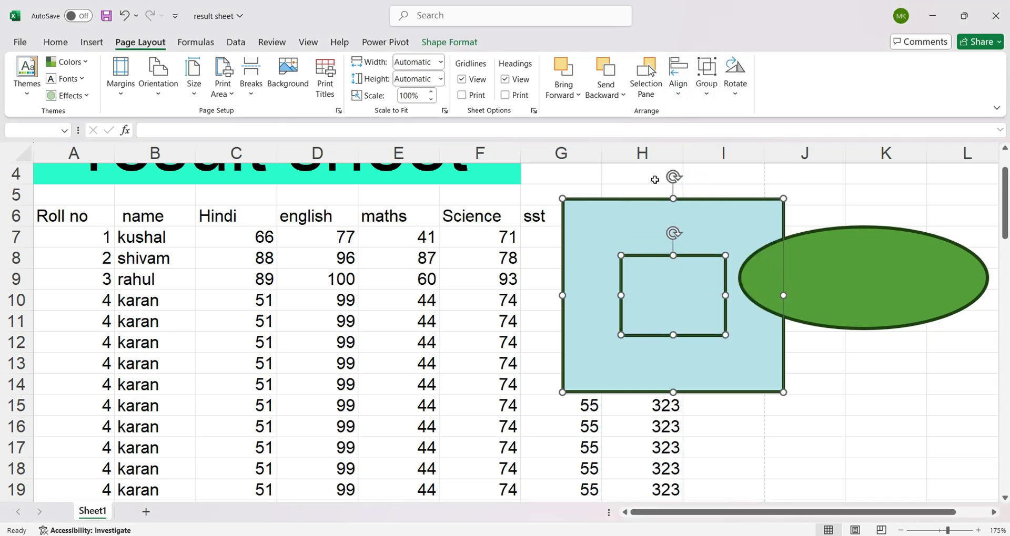
# Step: Group the large light-blue rectangle with the oval and move the group over columns D to I
pyautogui.click(534, 227)
pyautogui.click(626, 243)
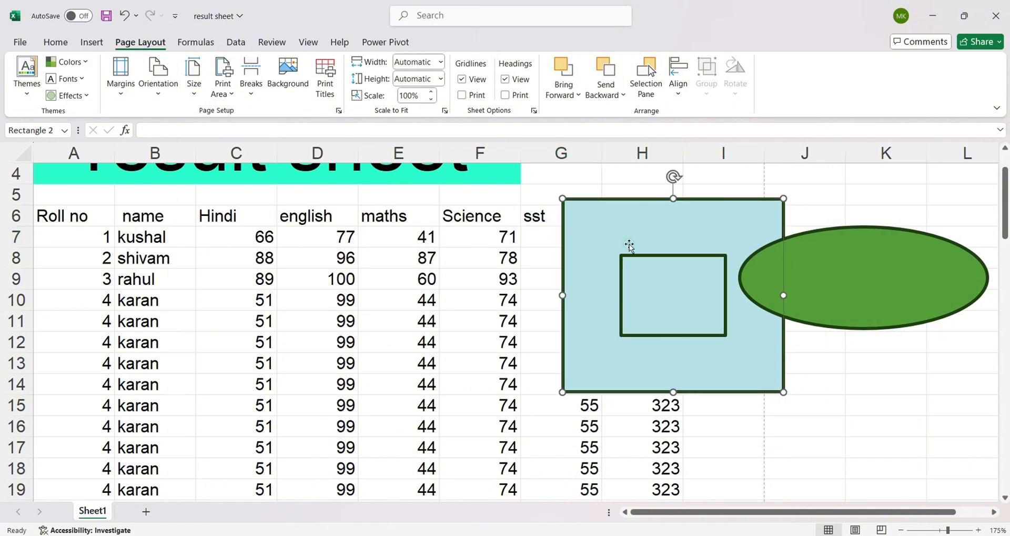
pyautogui.click(852, 286)
pyautogui.click(699, 219)
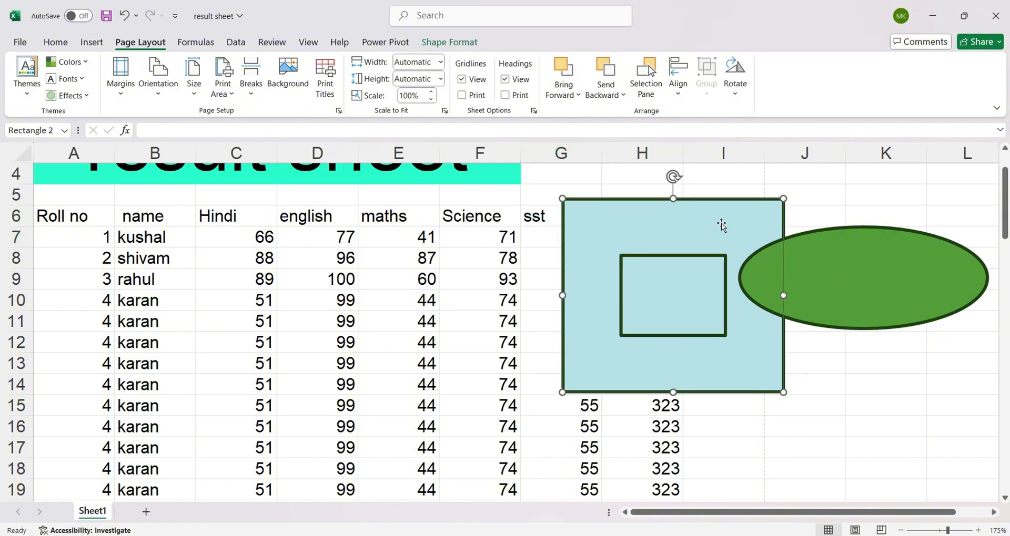
pyautogui.keyDown('shift'); pyautogui.click(843, 259); pyautogui.keyUp('shift')
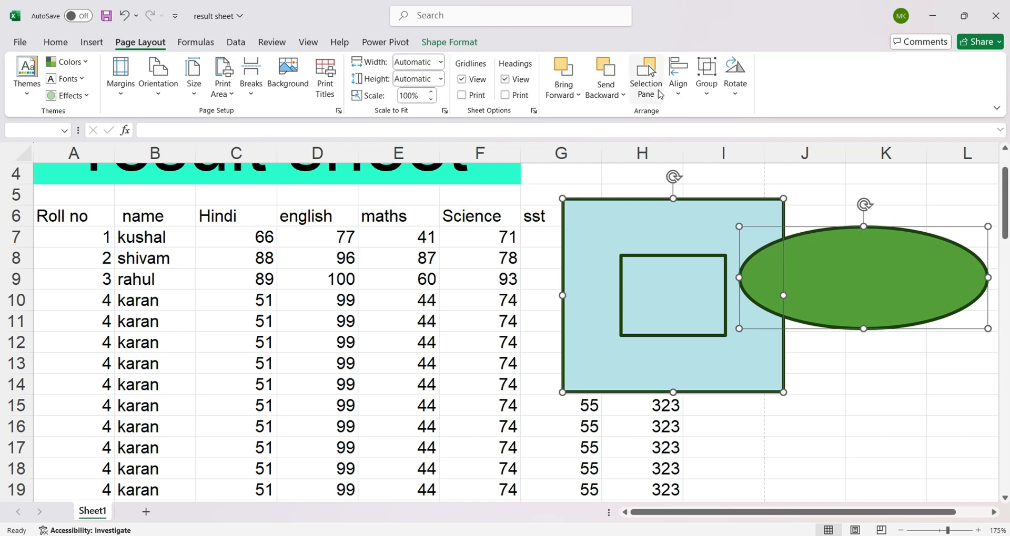
pyautogui.click(706, 84)
pyautogui.click(716, 111)
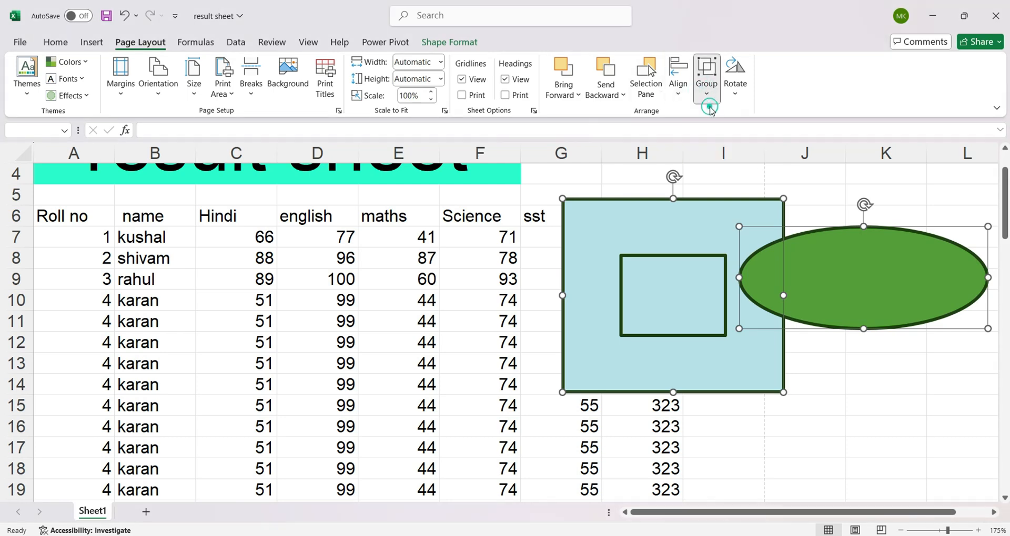
pyautogui.moveTo(724, 213); pyautogui.dragTo(448, 252)
# Step: Ungroup the large rectangle and oval and move both shapes to columns F to K
pyautogui.click(707, 84)
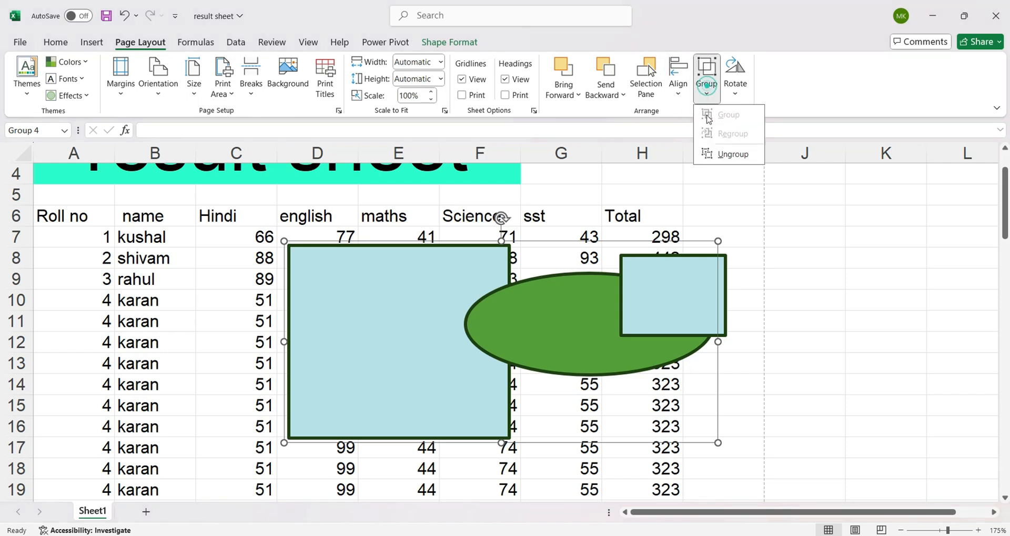
pyautogui.click(718, 158)
pyautogui.moveTo(437, 293); pyautogui.dragTo(611, 273)
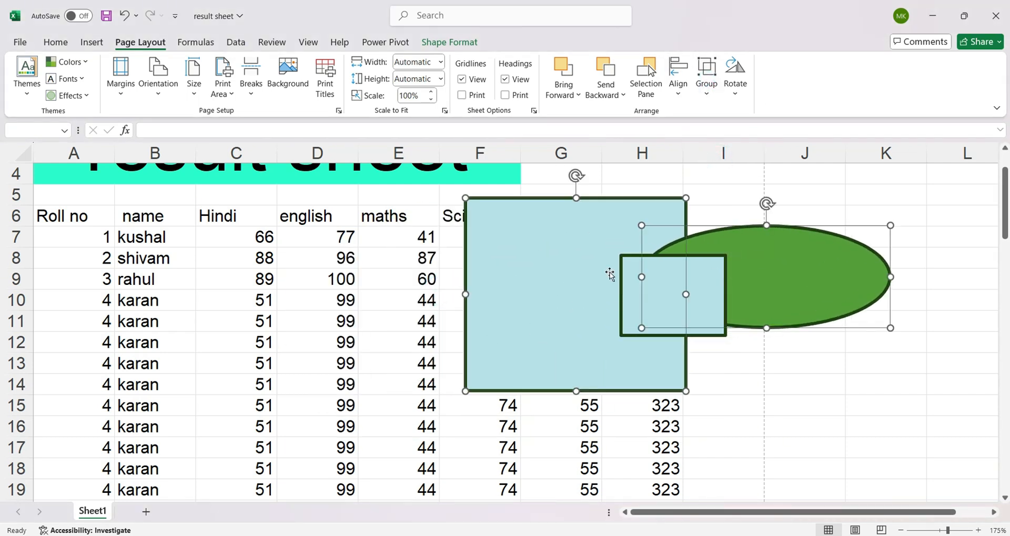
# Step: Preview a 90° rotation of the large light-blue rectangle without applying it
pyautogui.click(730, 360)
pyautogui.click(566, 315)
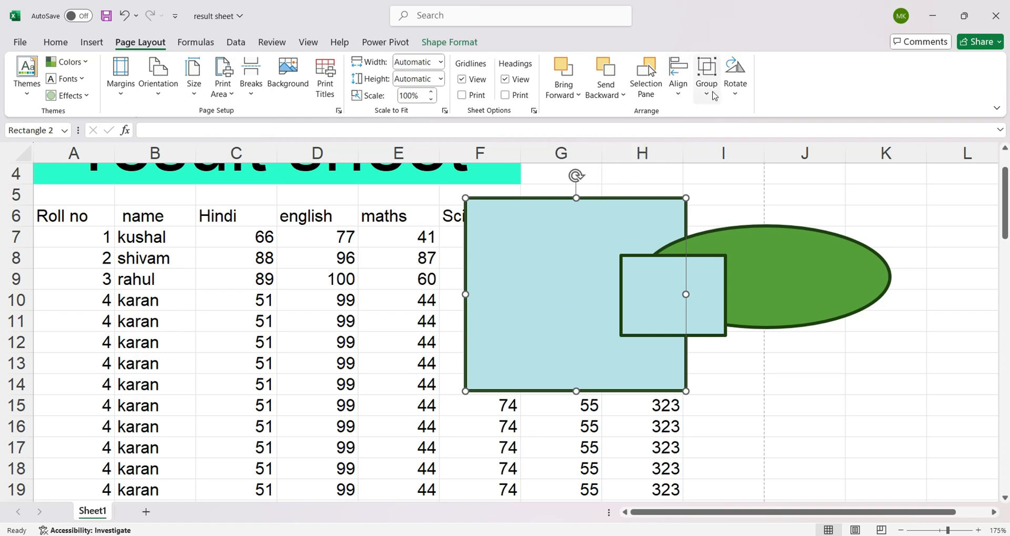
pyautogui.click(734, 84)
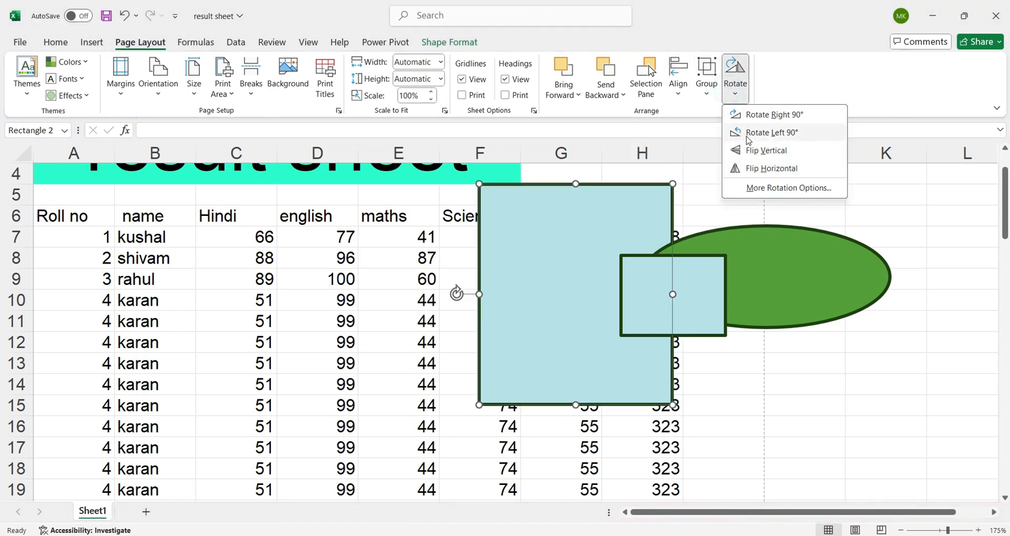
pyautogui.click(764, 269)
# Step: Flip the green oval vertically and reselect it to check its orientation
pyautogui.click(765, 270)
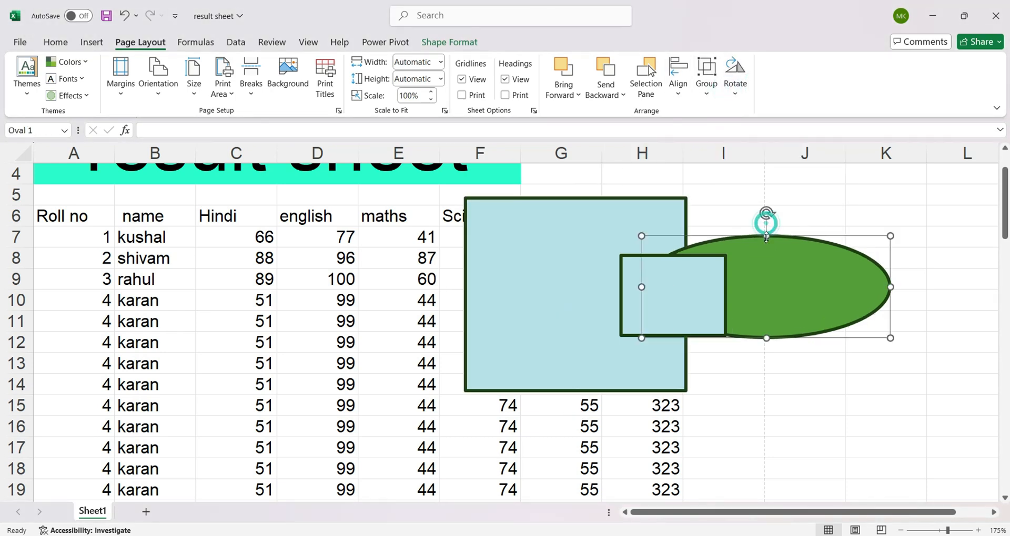
pyautogui.click(725, 94)
pyautogui.click(749, 147)
pyautogui.click(729, 197)
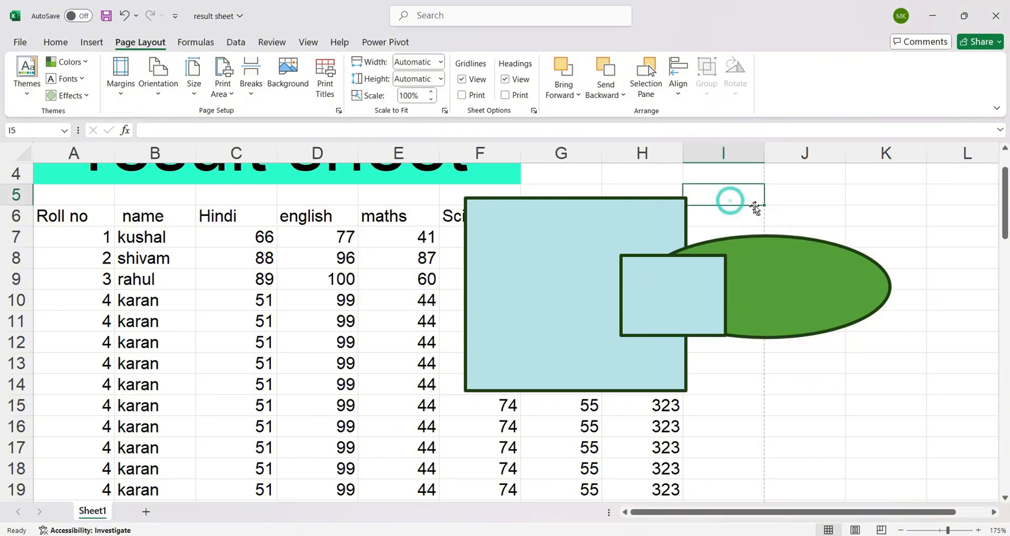
pyautogui.click(796, 257)
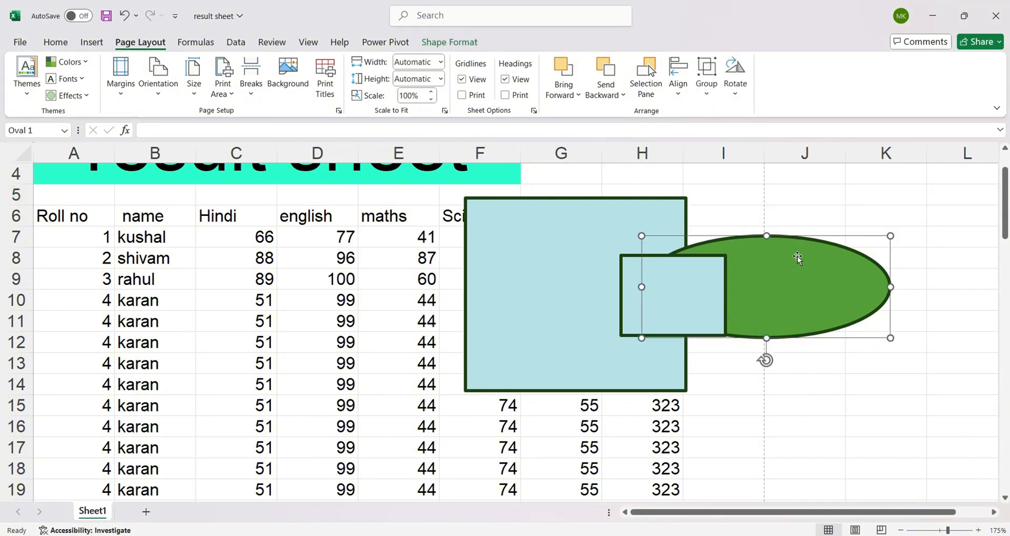